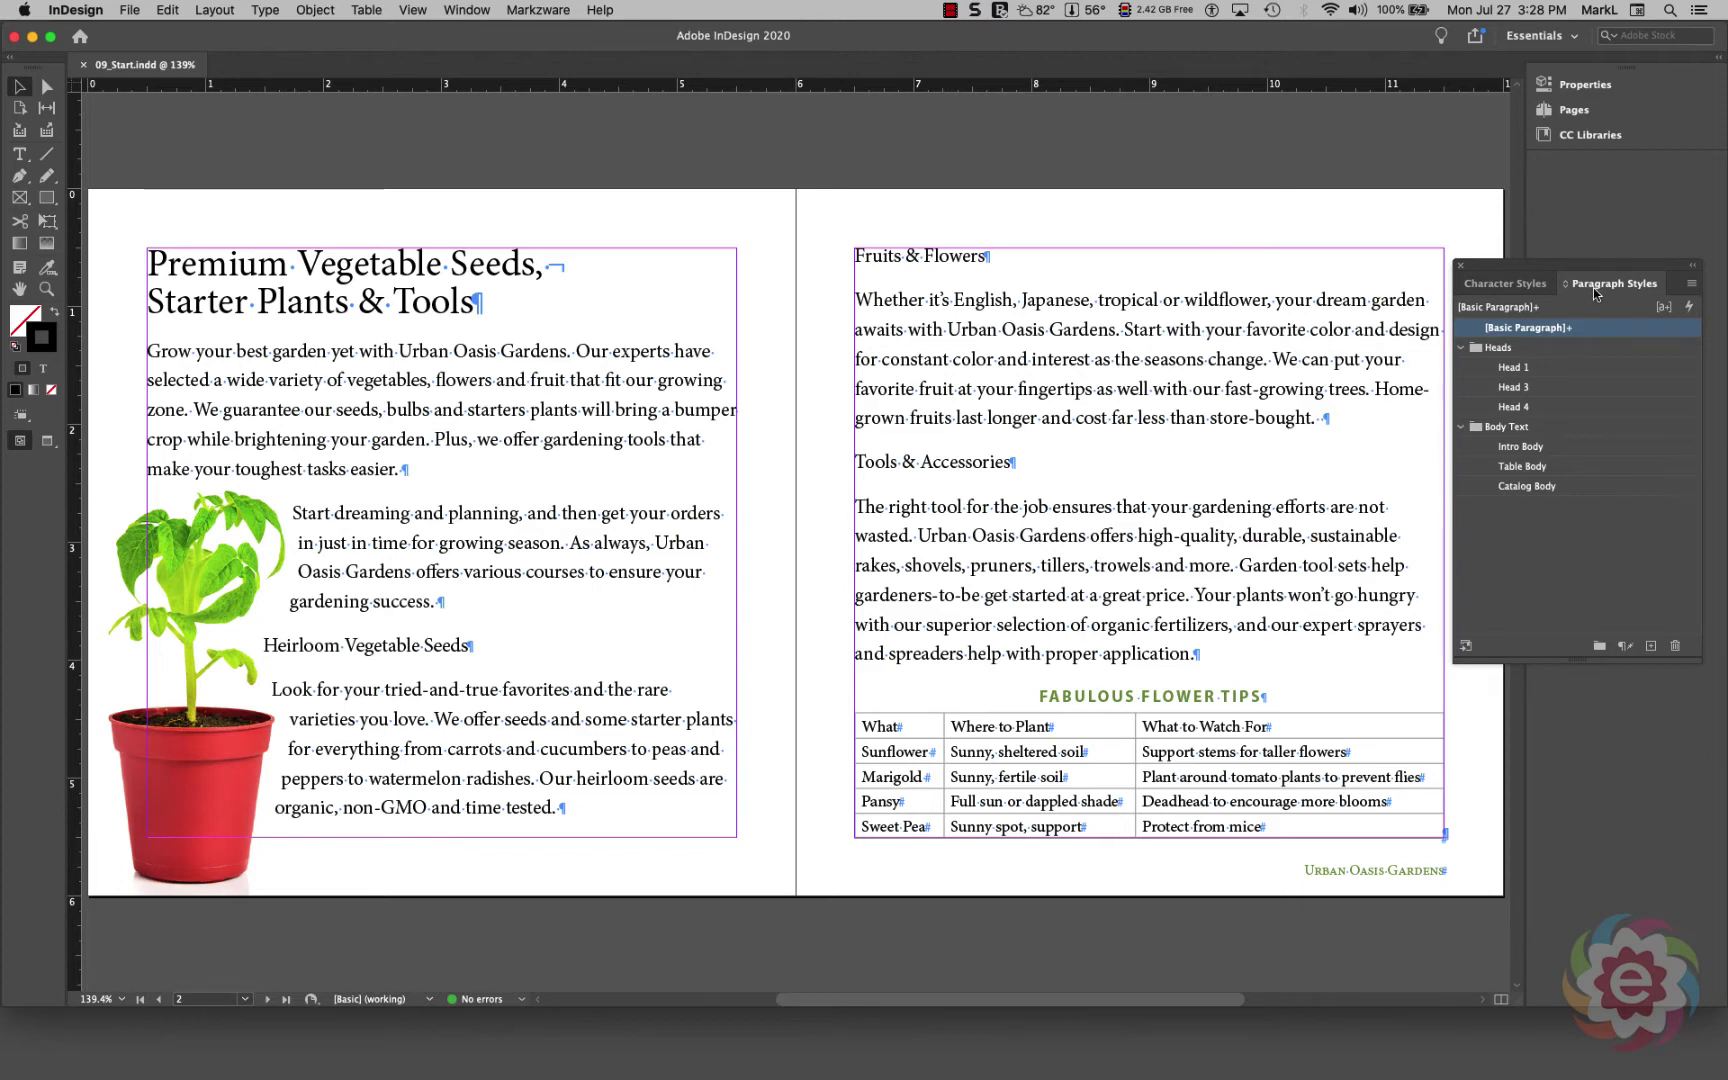
click(465, 10)
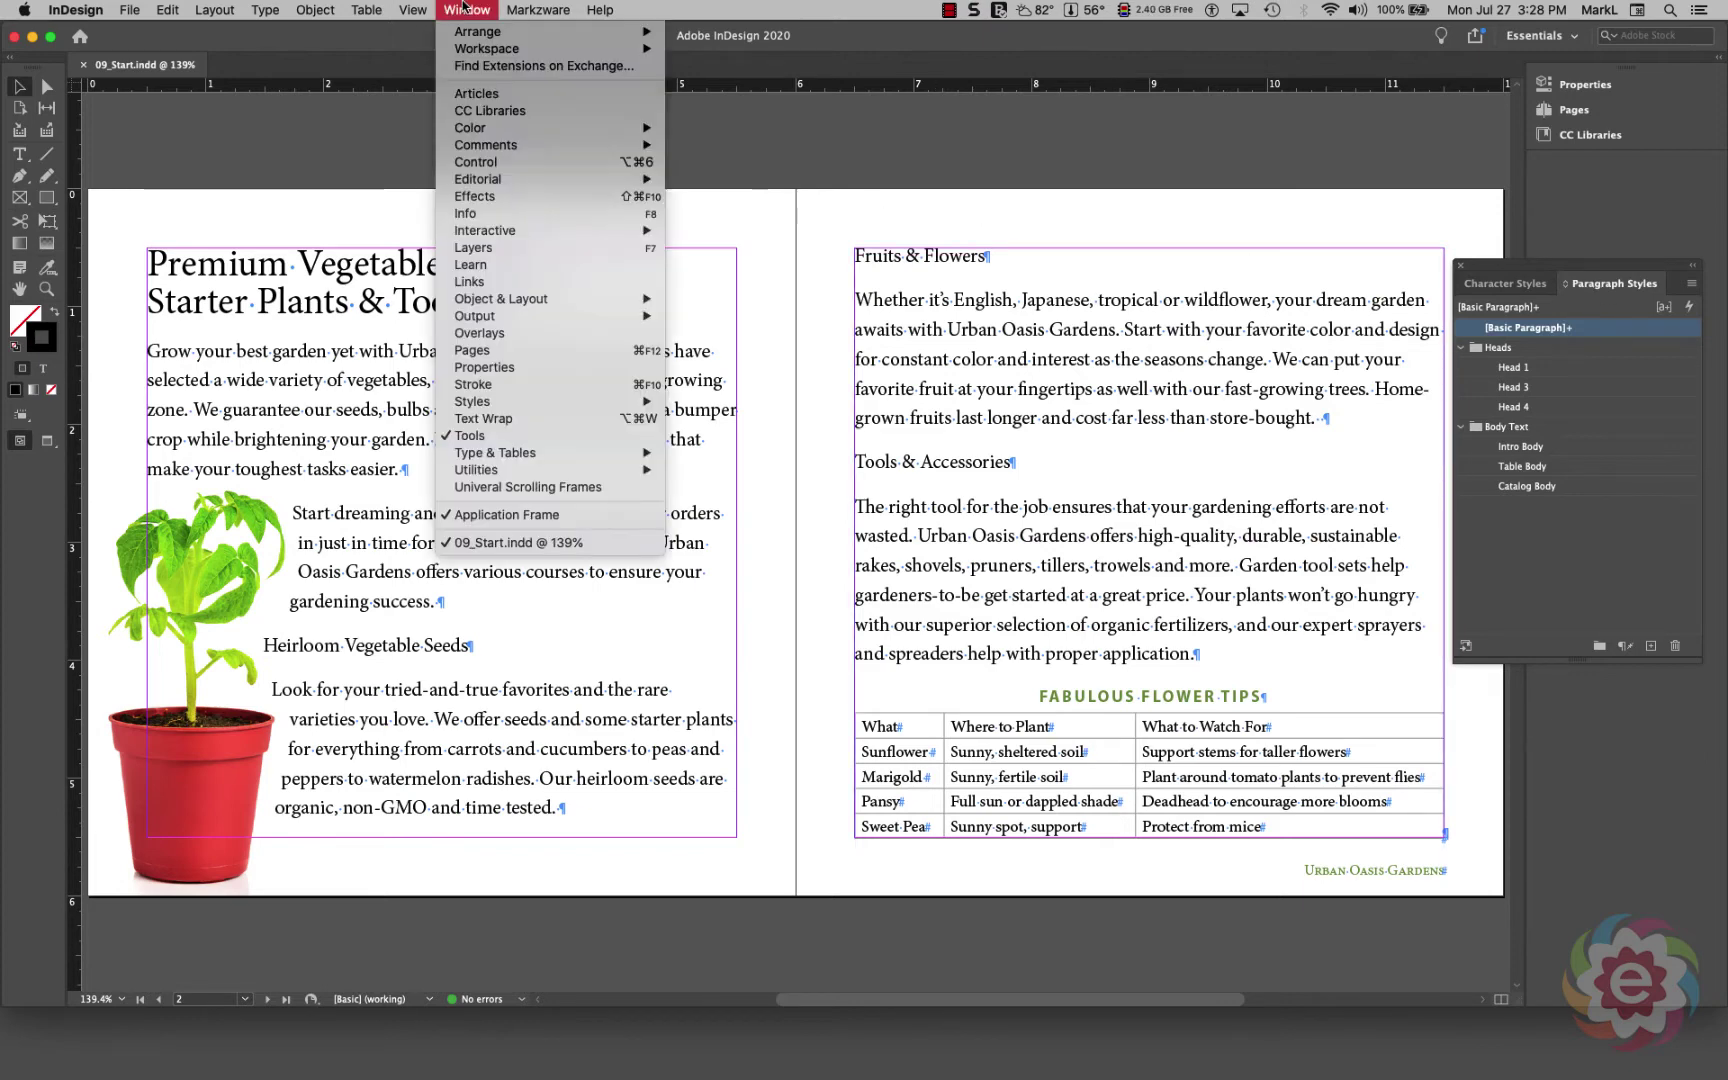
mouse_move(511, 408)
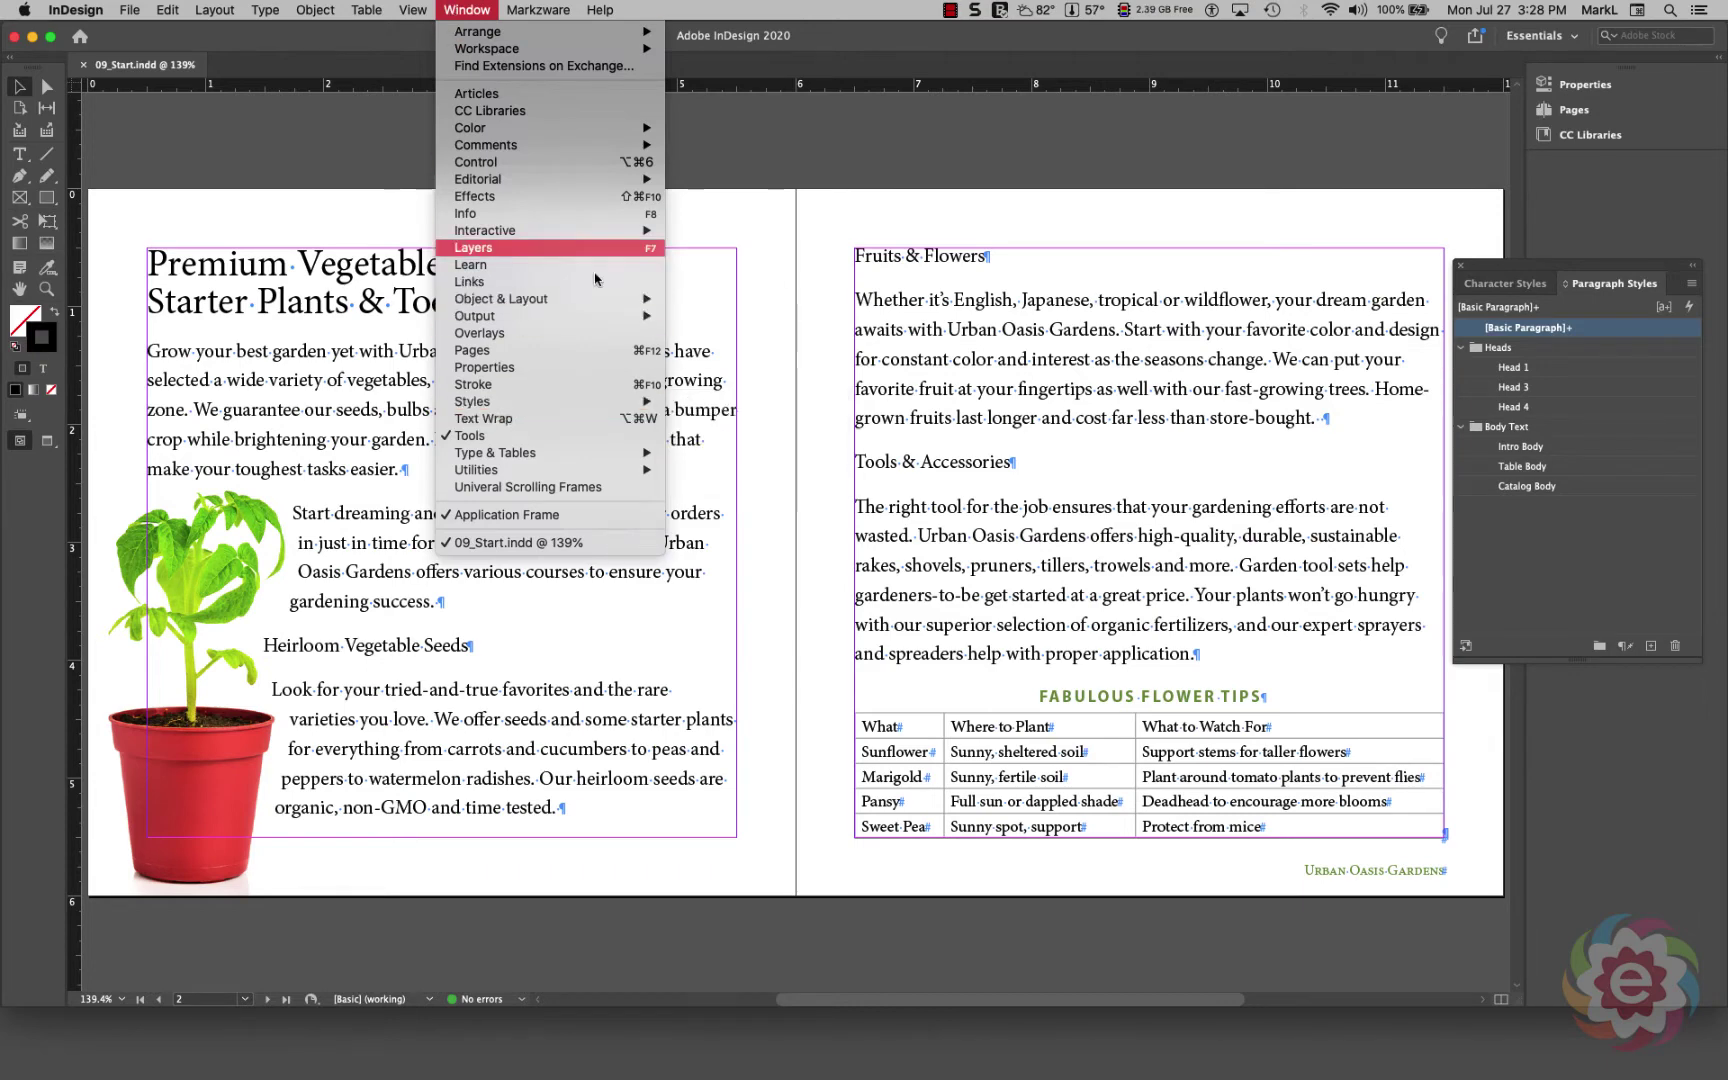
click(465, 10)
click(465, 10)
click(465, 10)
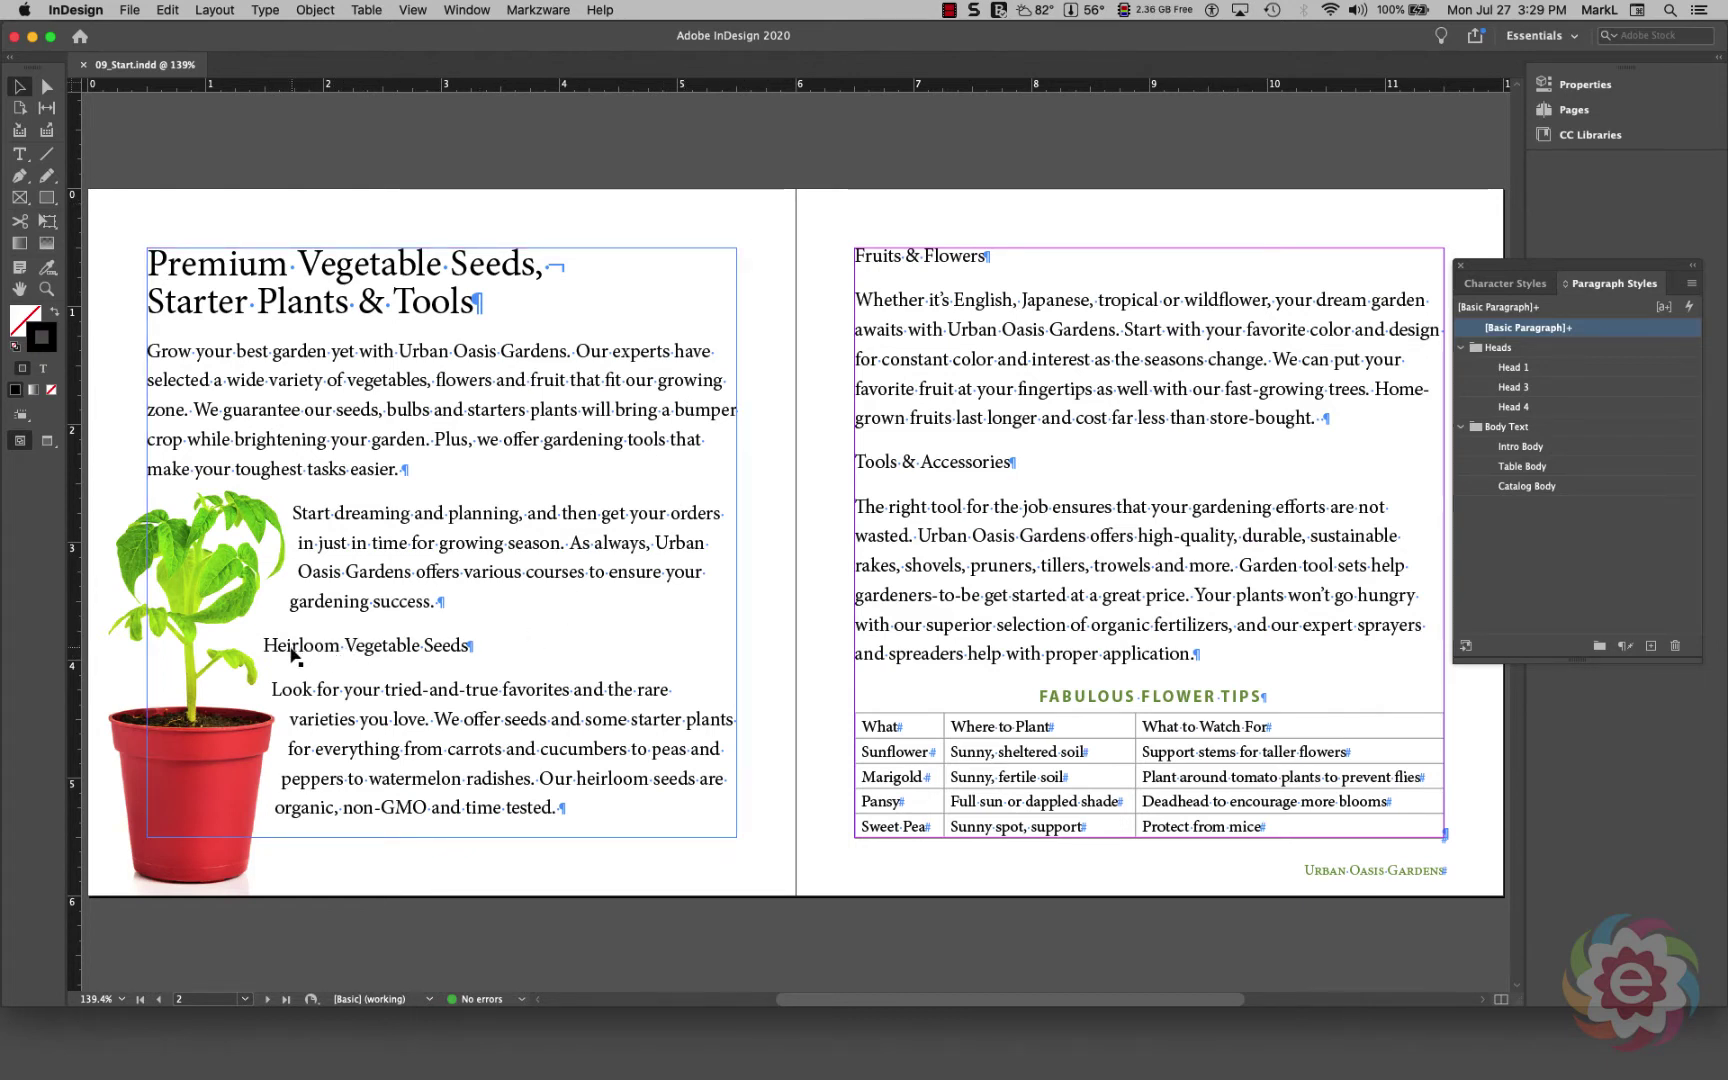
Step: Format the "Heirloom Vegetable Seeds" heading in Italic at 16 pt
double_click(362, 655)
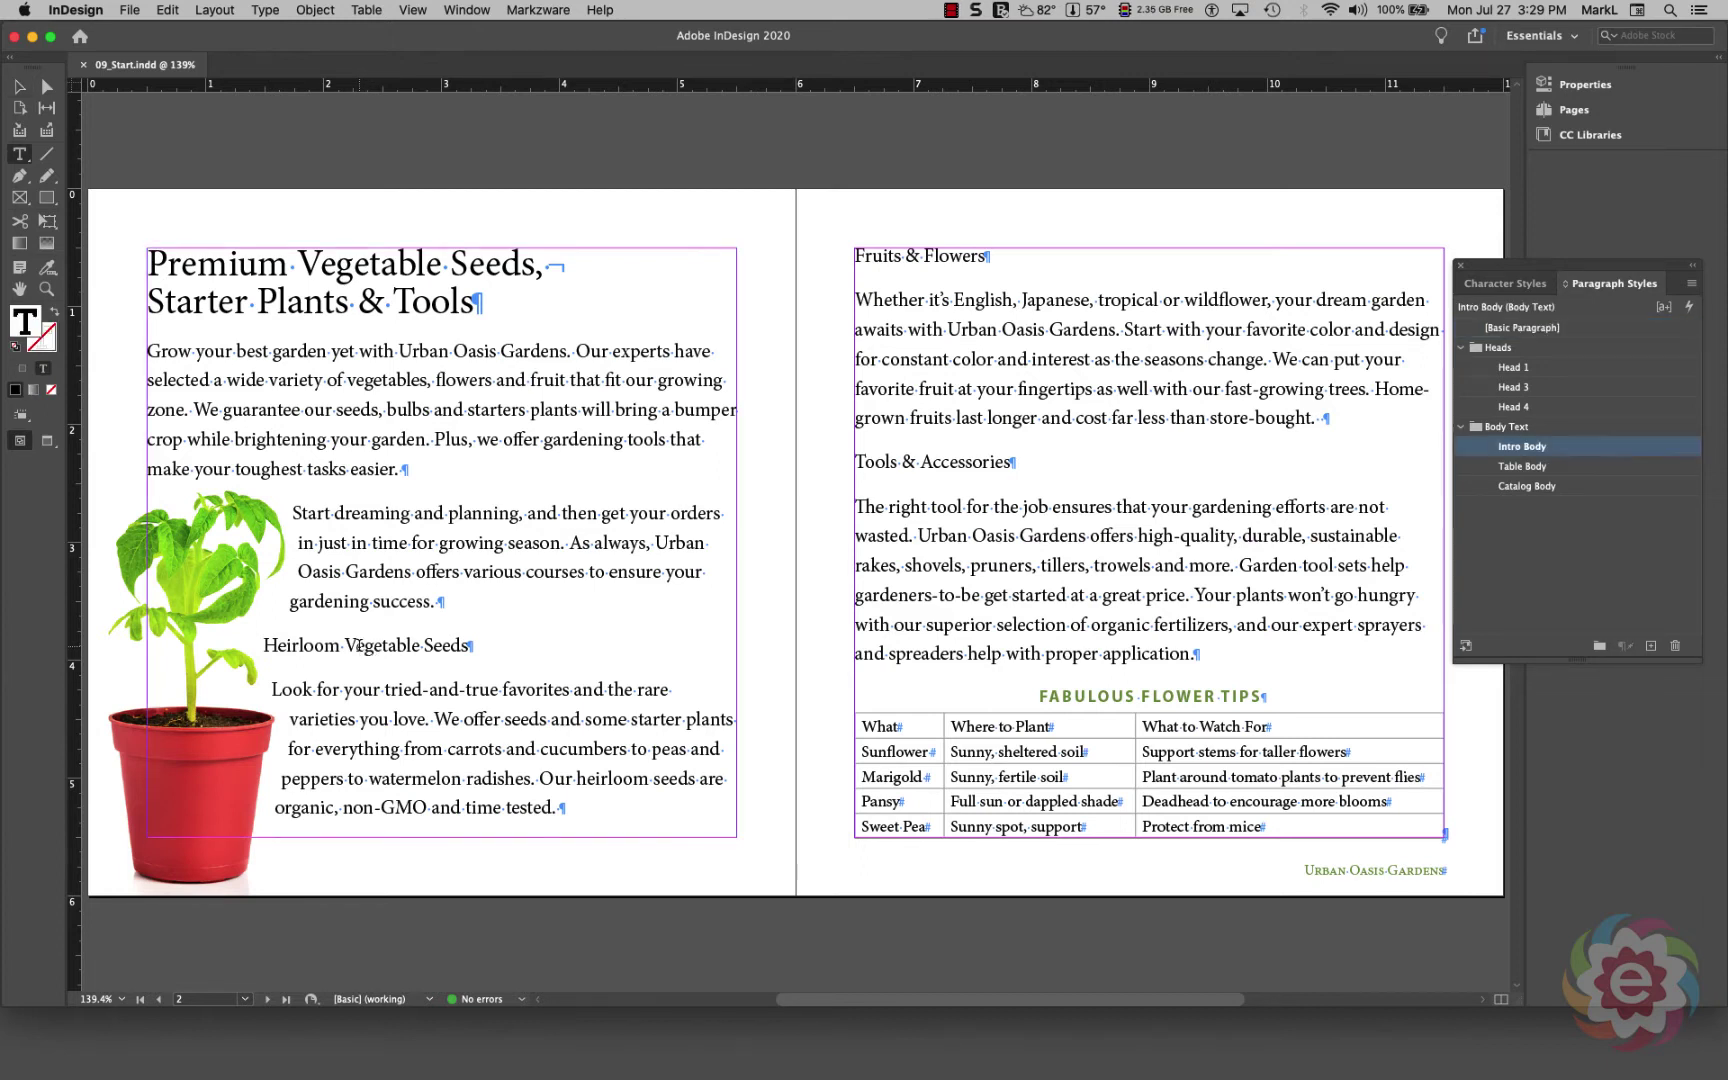
triple_click(361, 648)
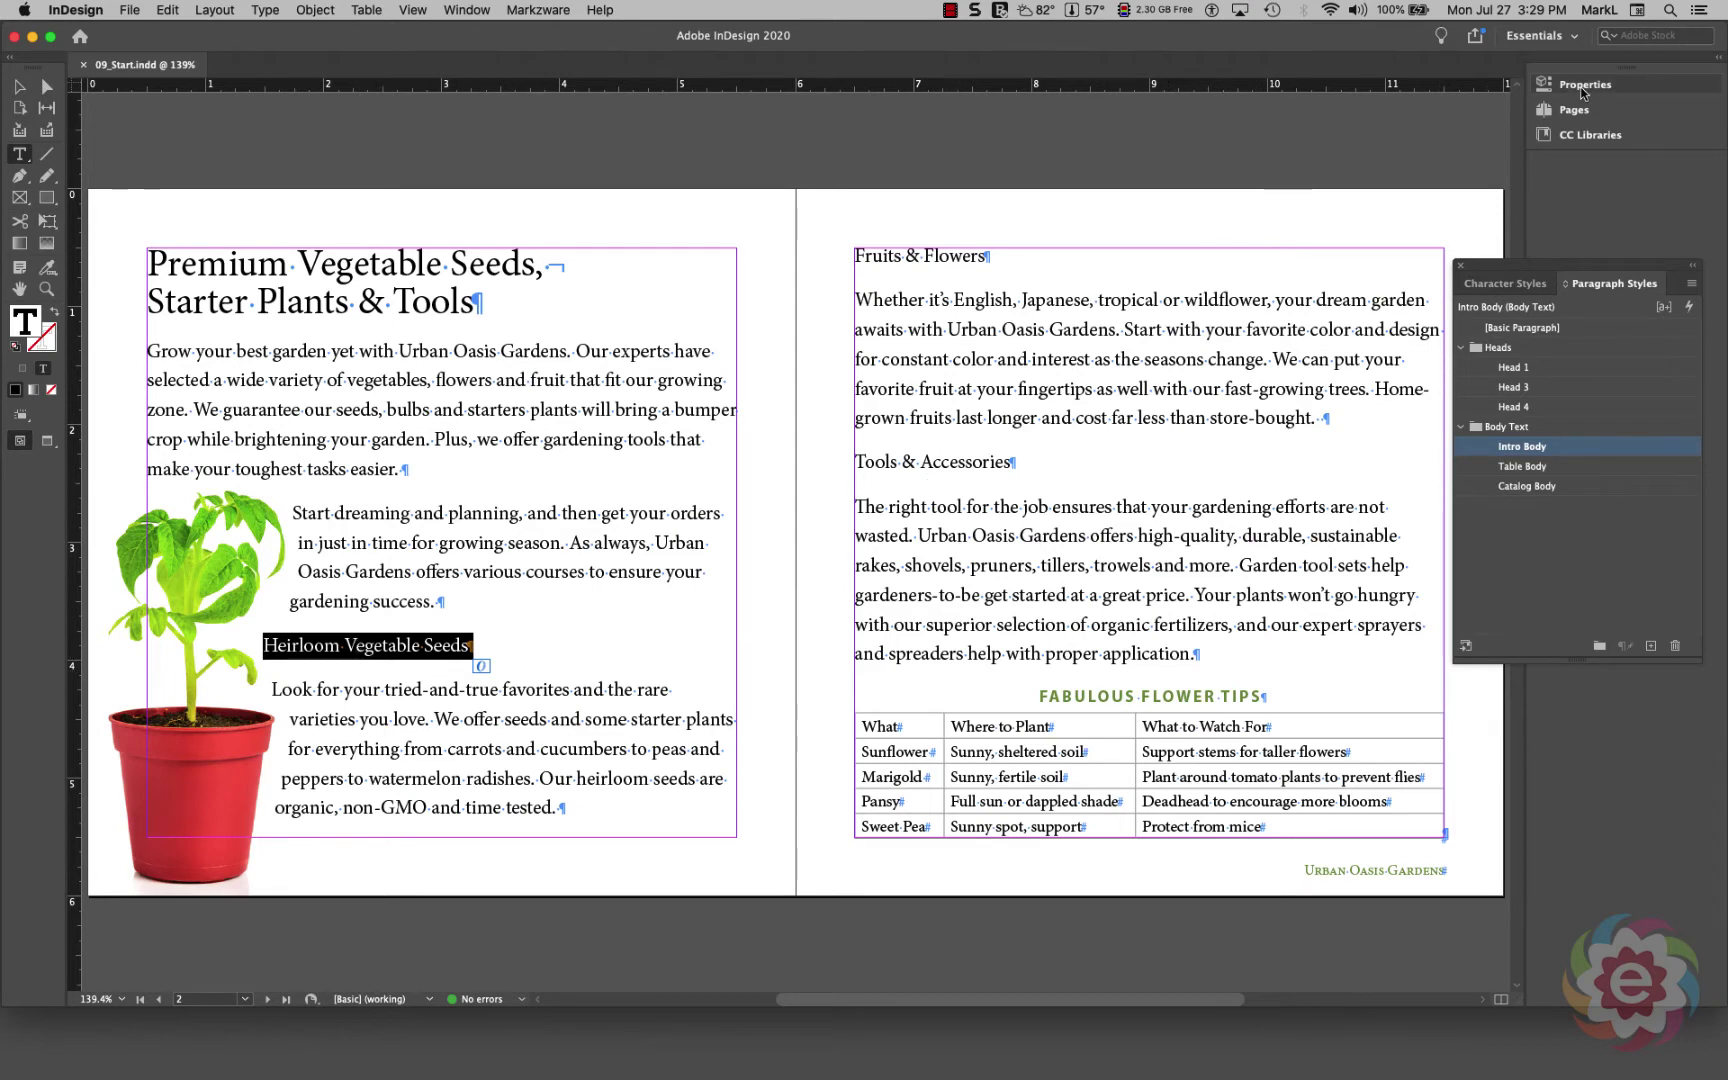
click(1578, 84)
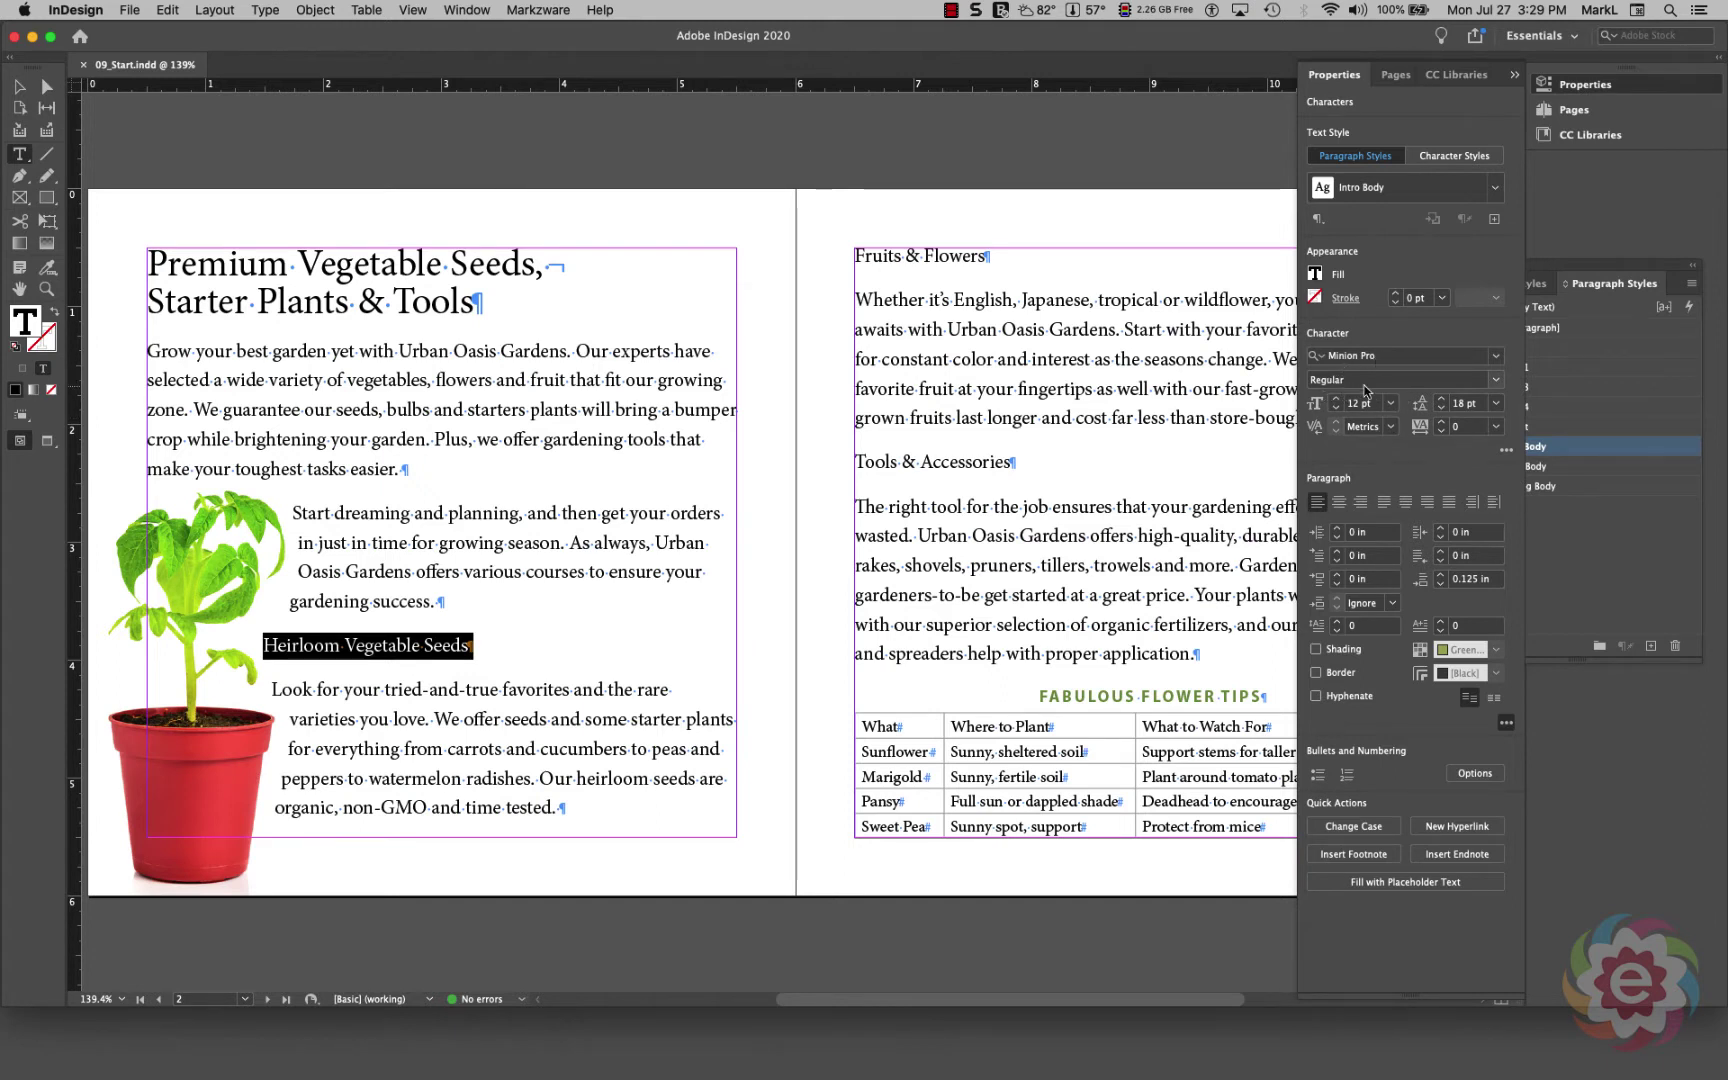
click(1496, 380)
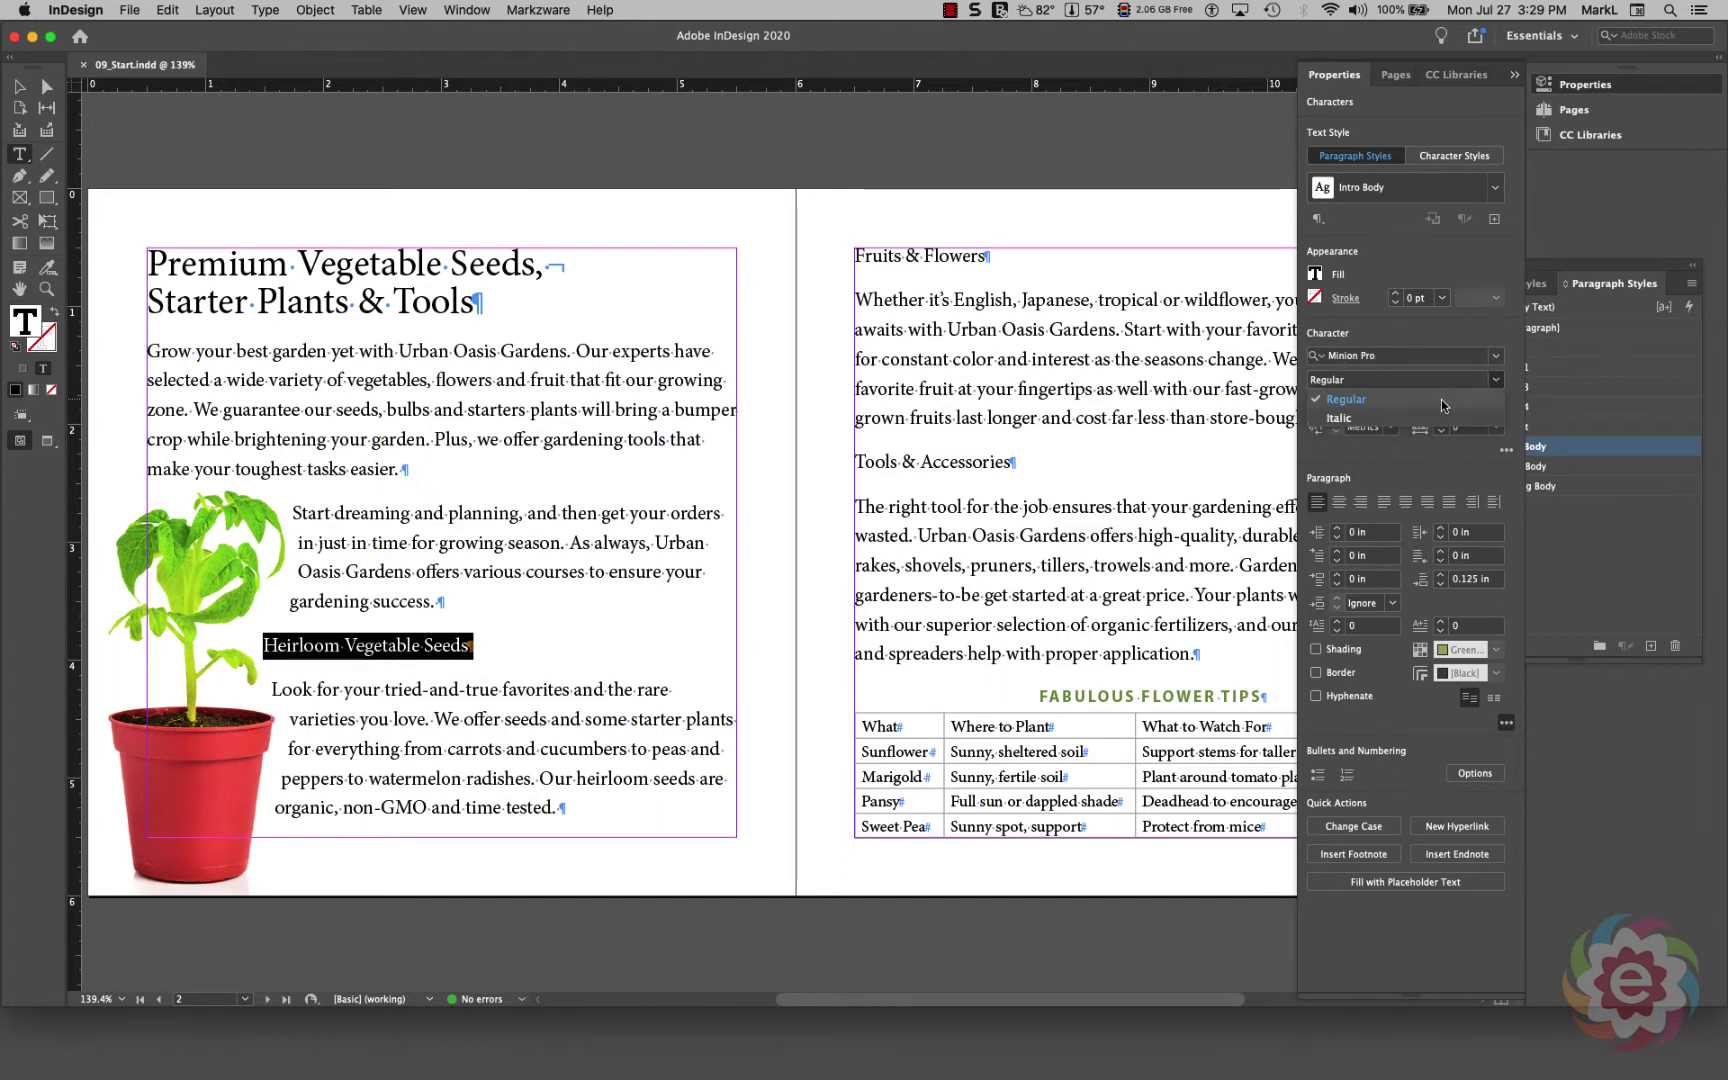
click(1422, 419)
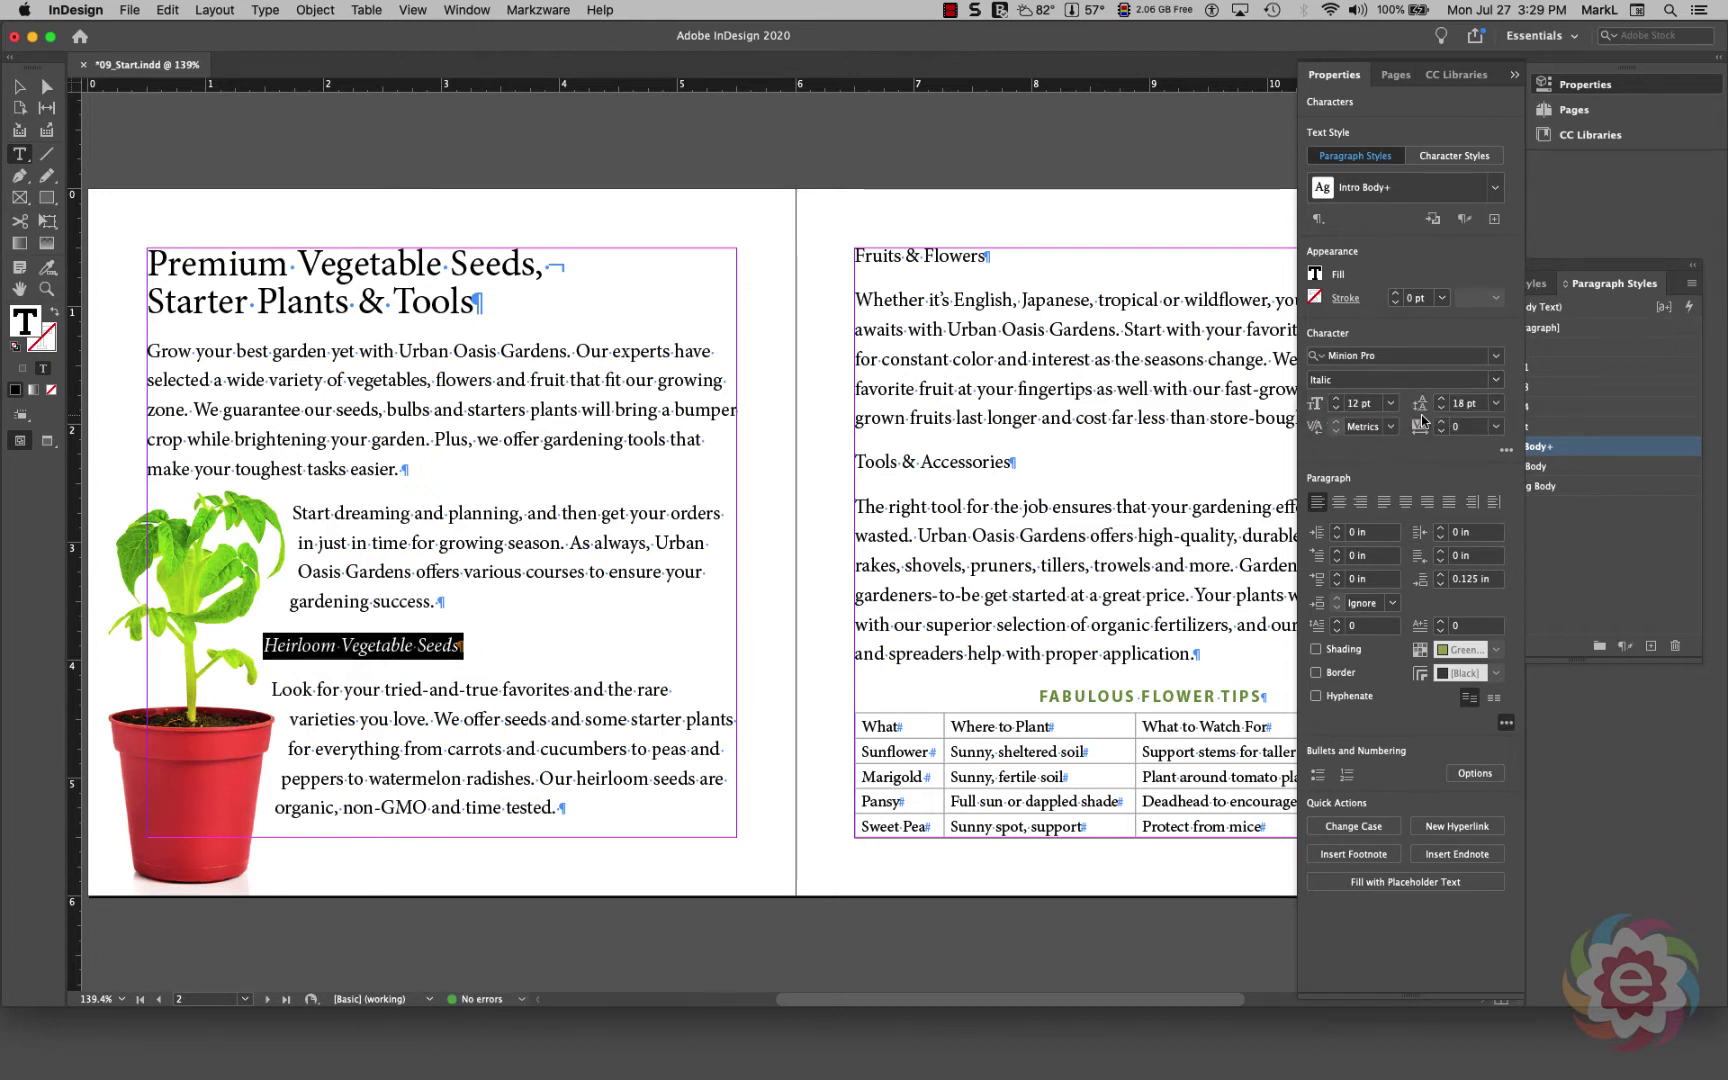
click(1338, 400)
click(1338, 400)
click(1338, 400)
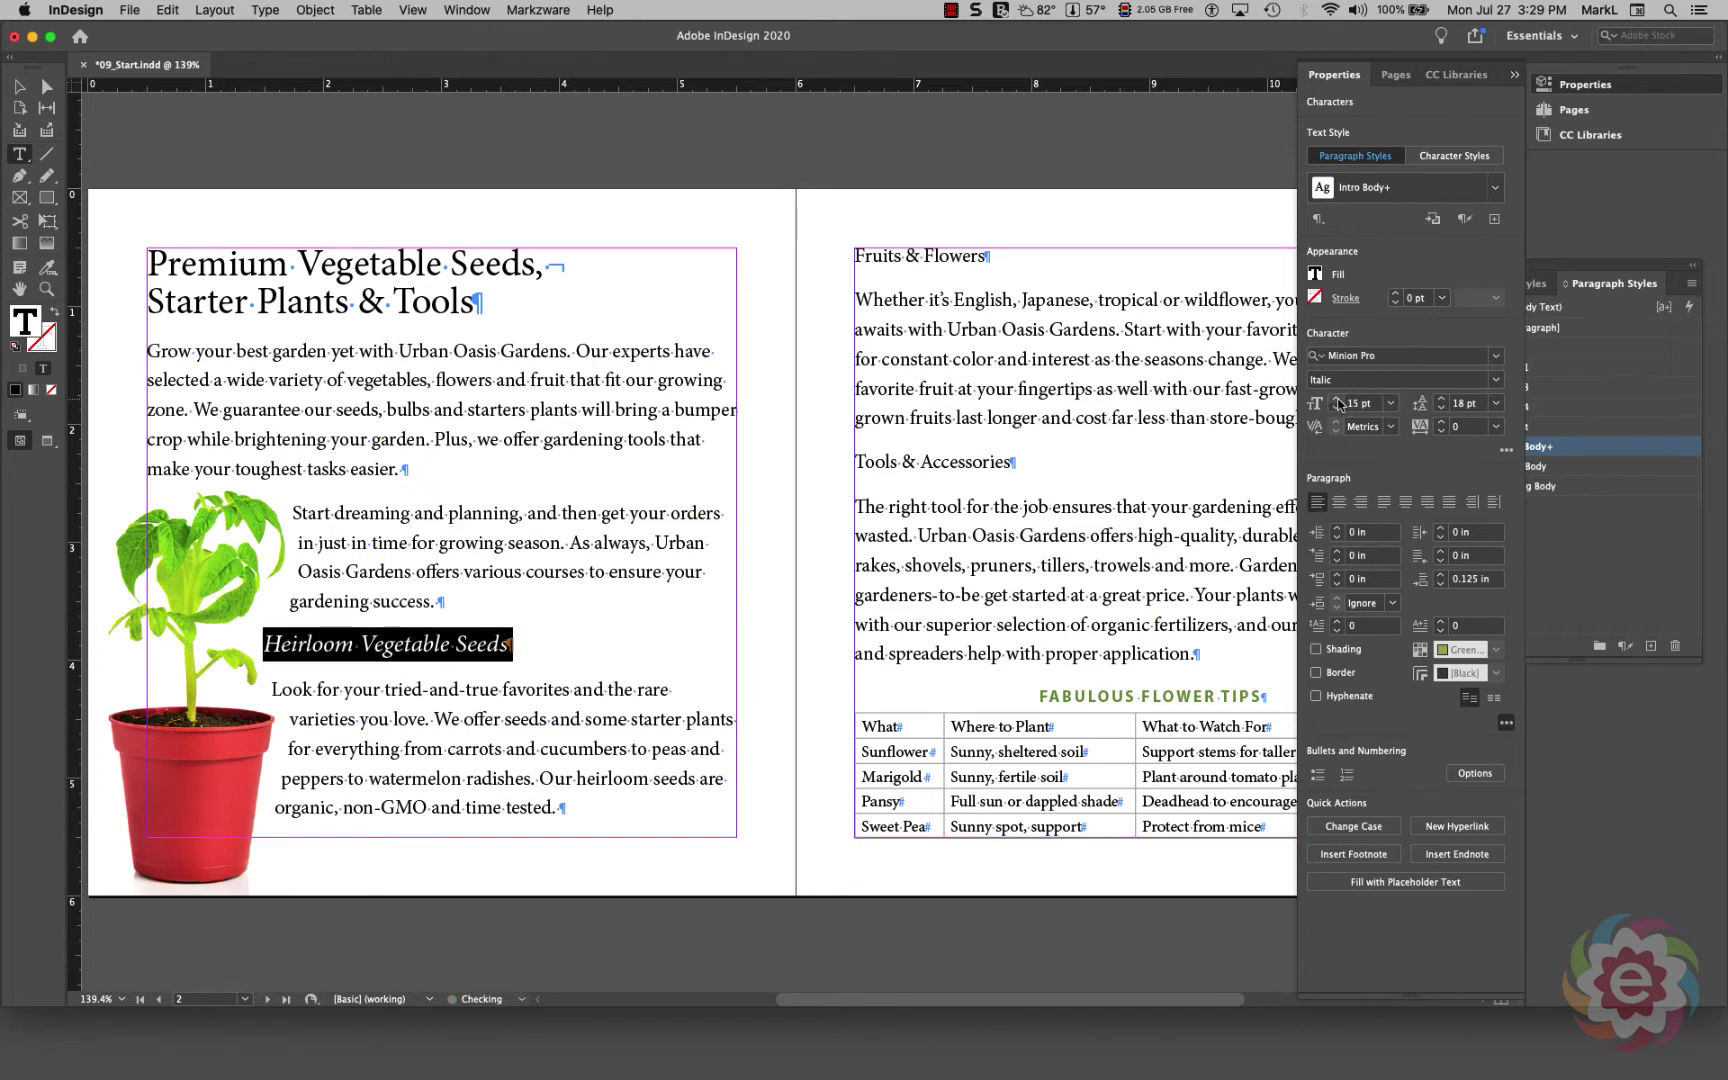
click(1338, 400)
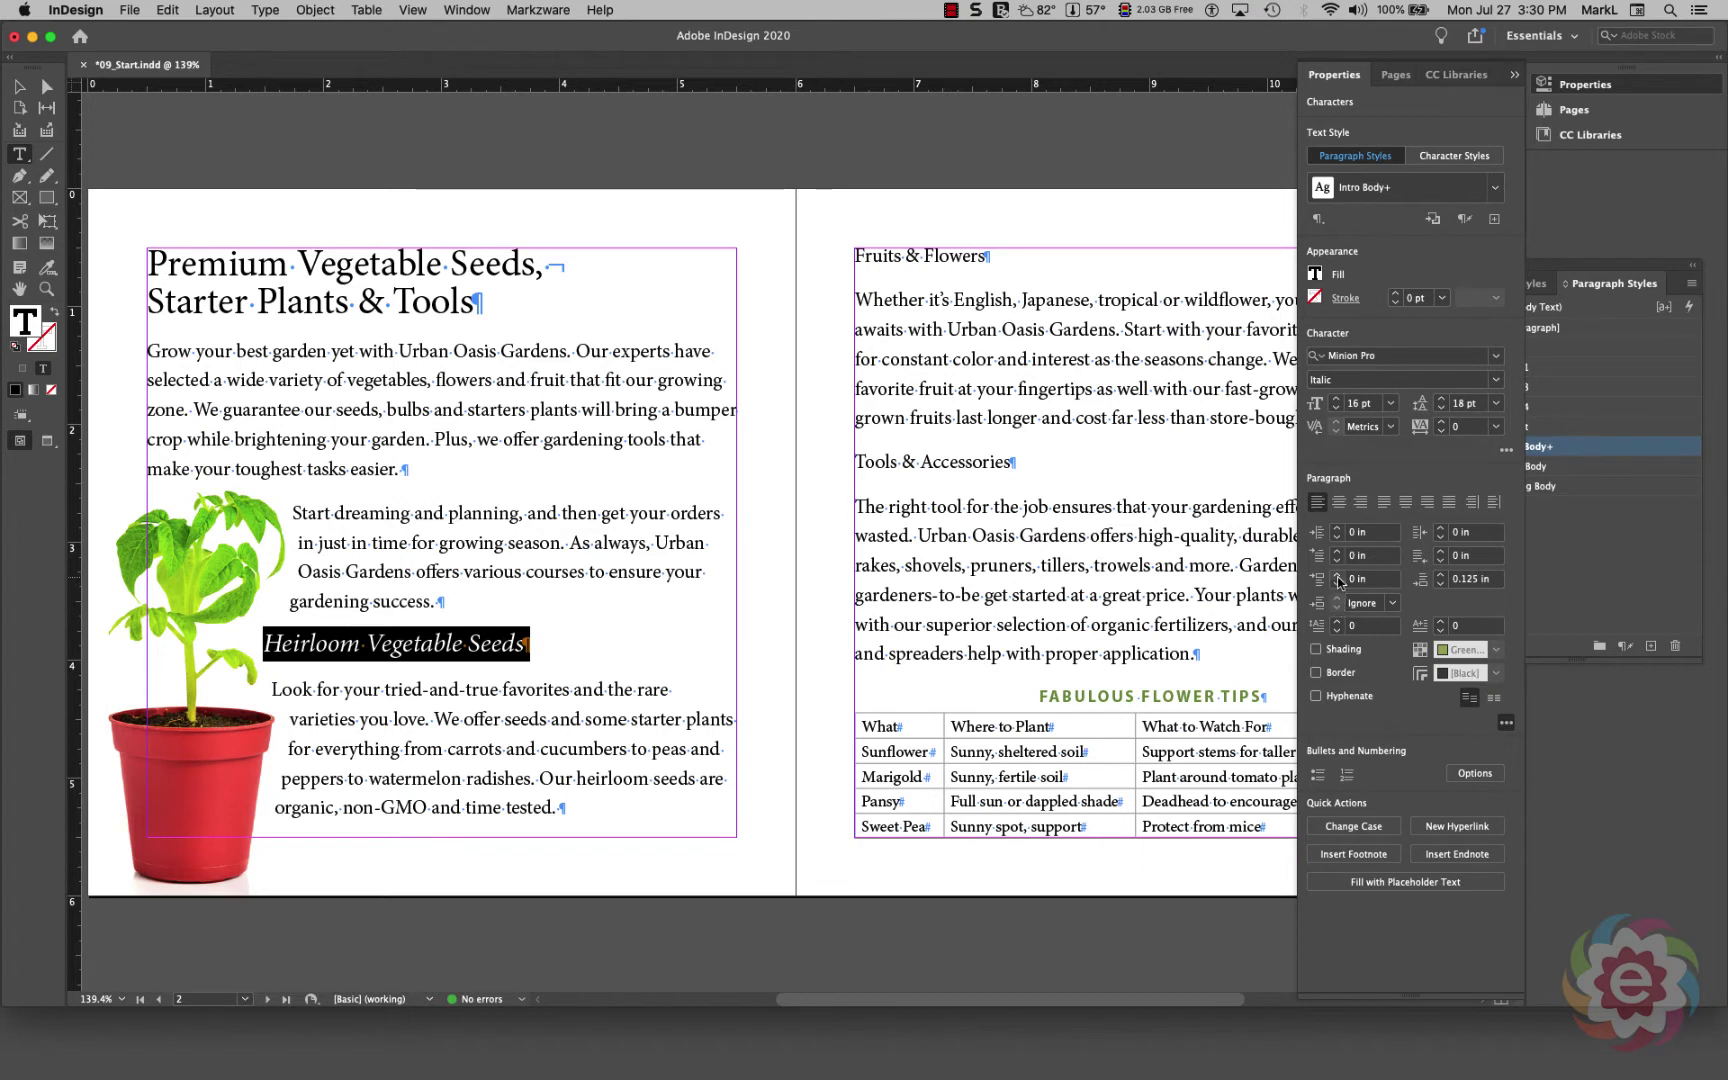
Step: Set the "Heirloom Vegetable Seeds" heading's space before to 0.125 in and space after to 0.0625 in
click(1337, 576)
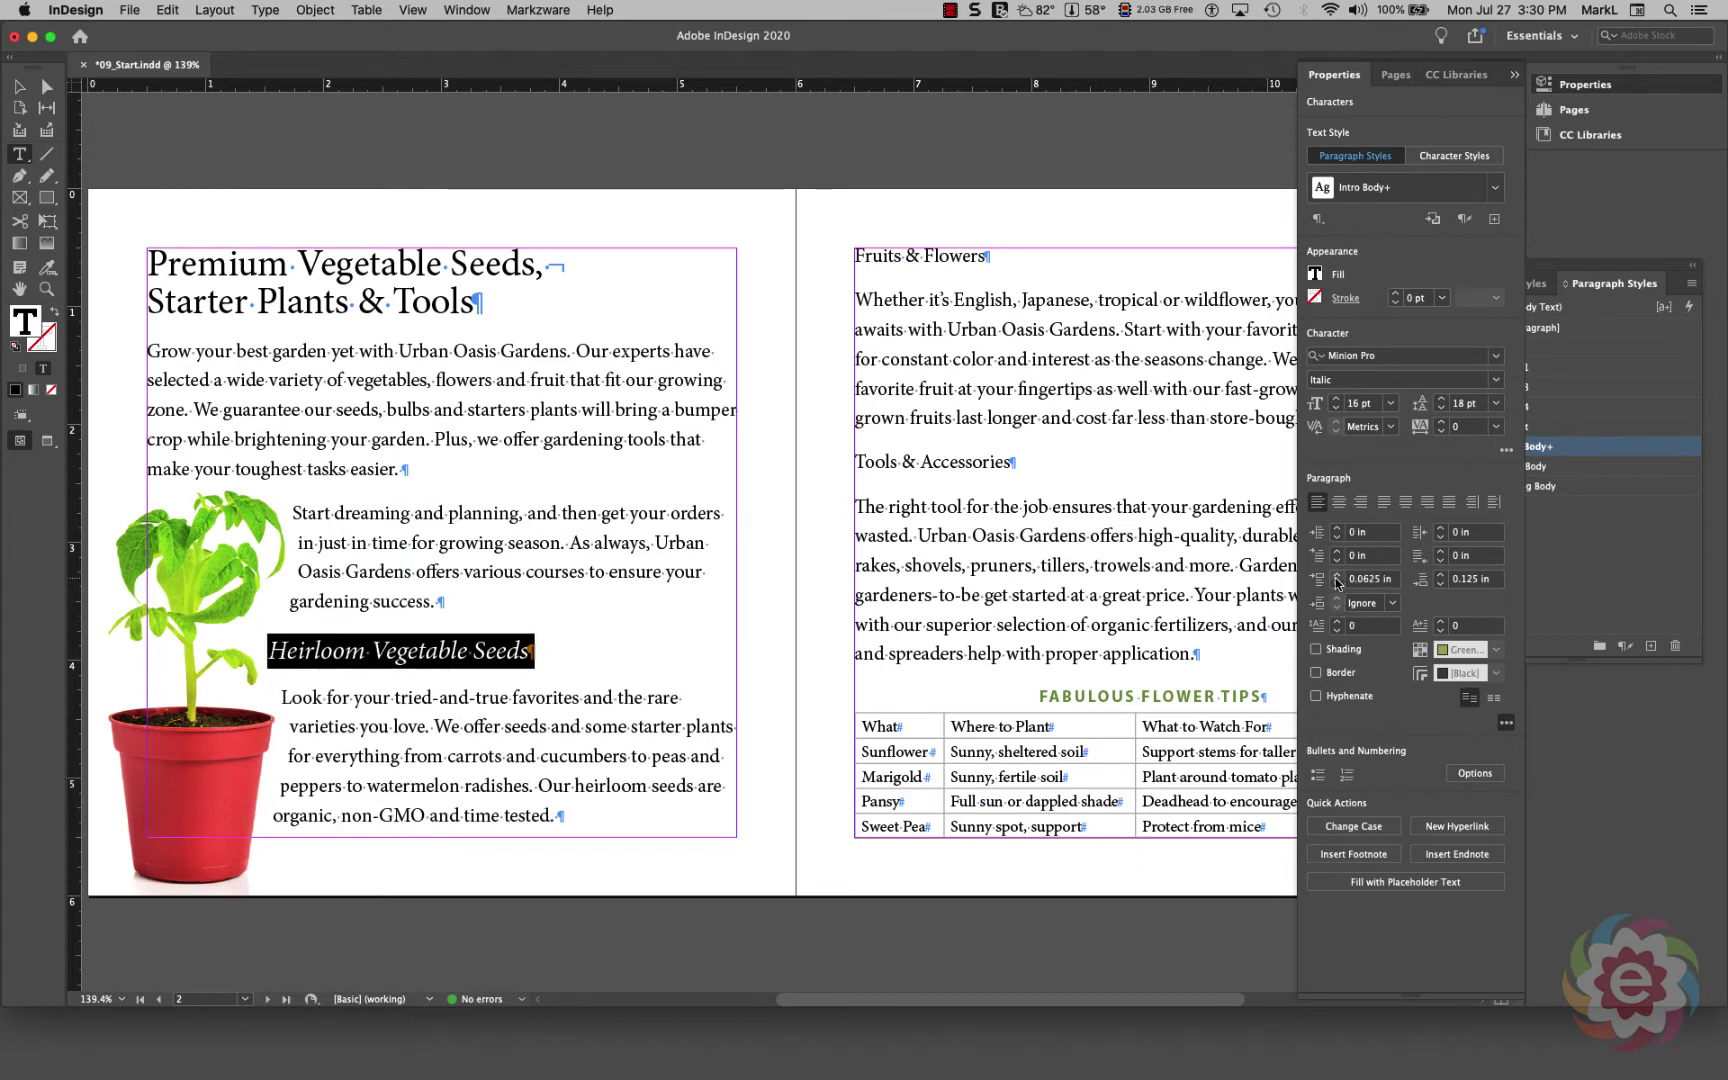
click(1337, 578)
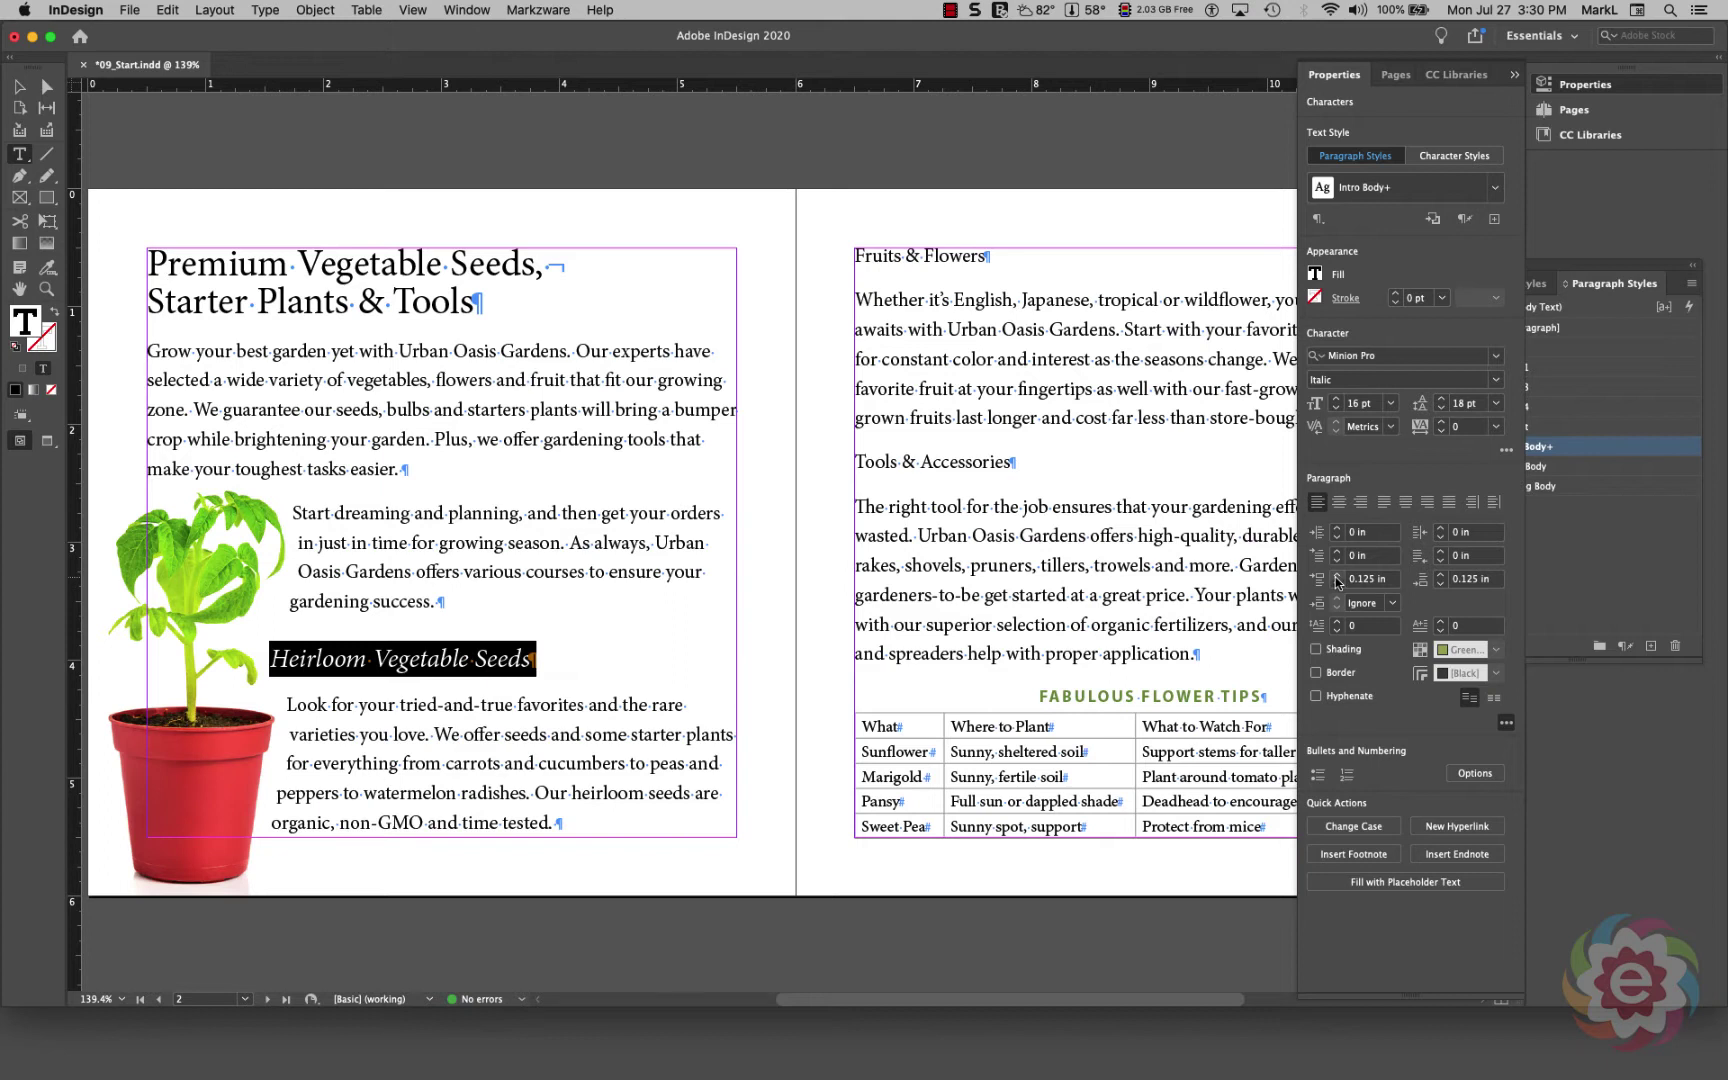
click(1441, 584)
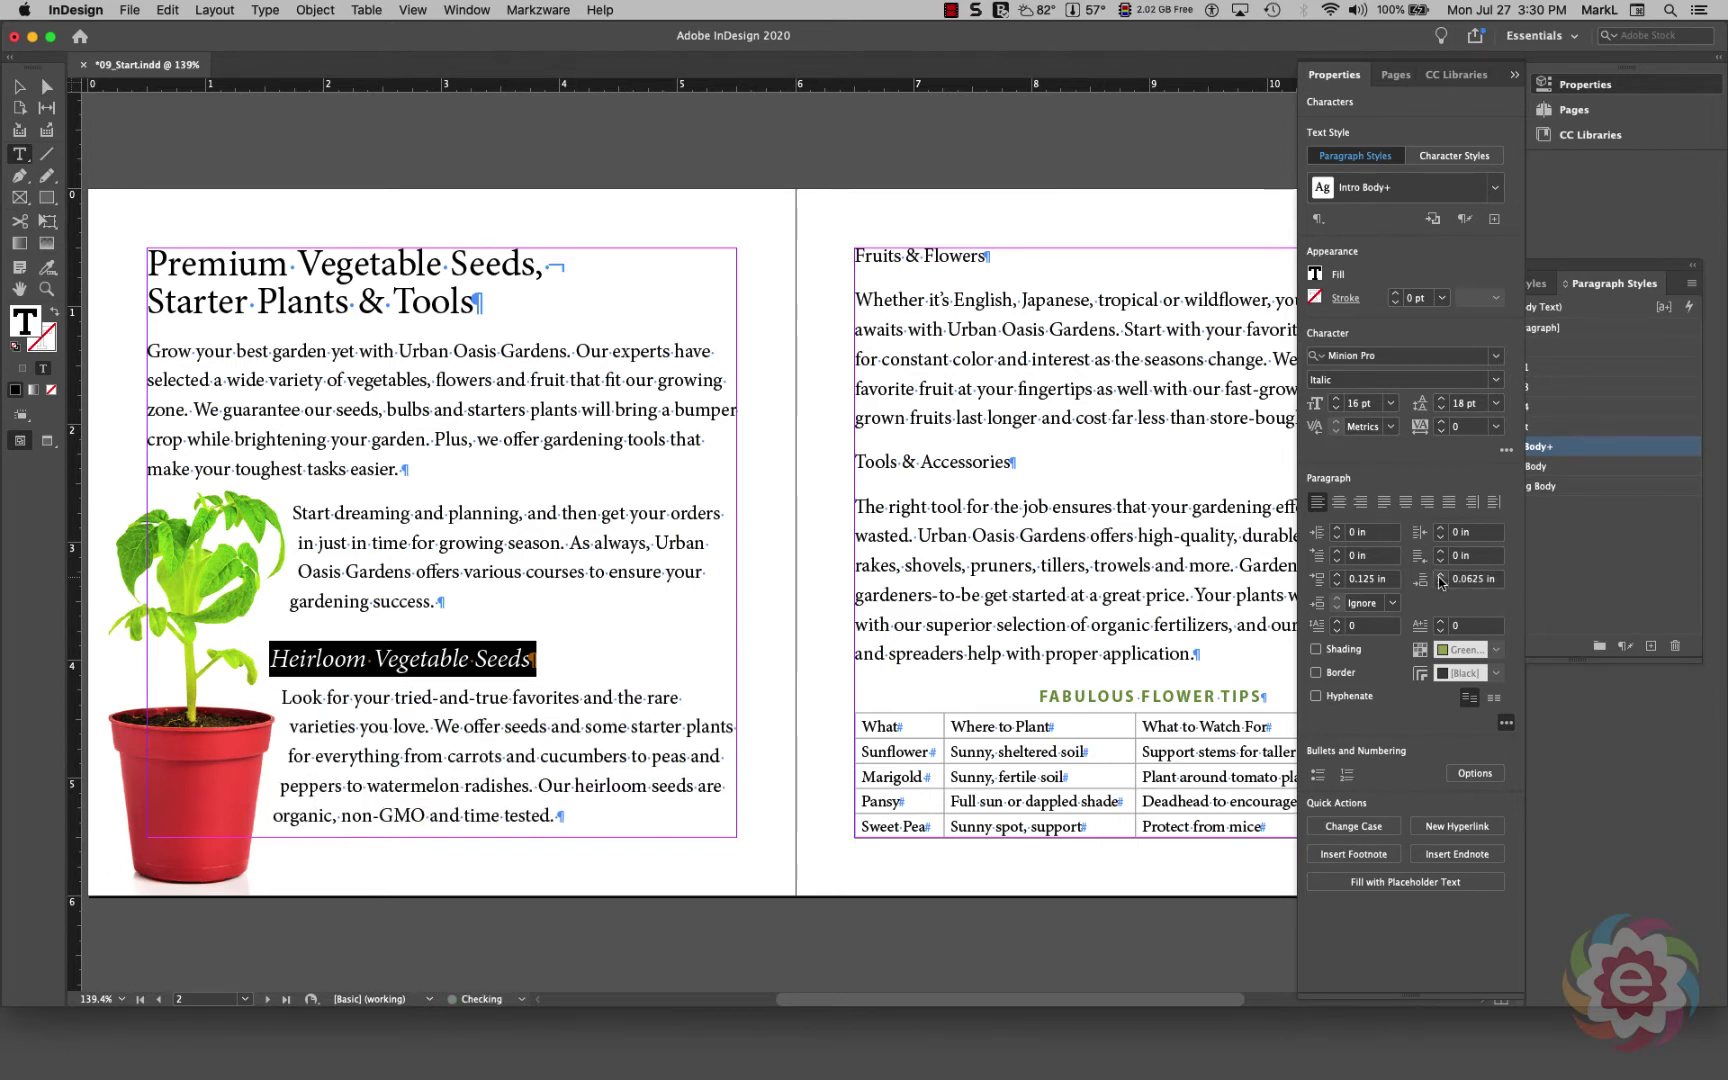
click(1440, 577)
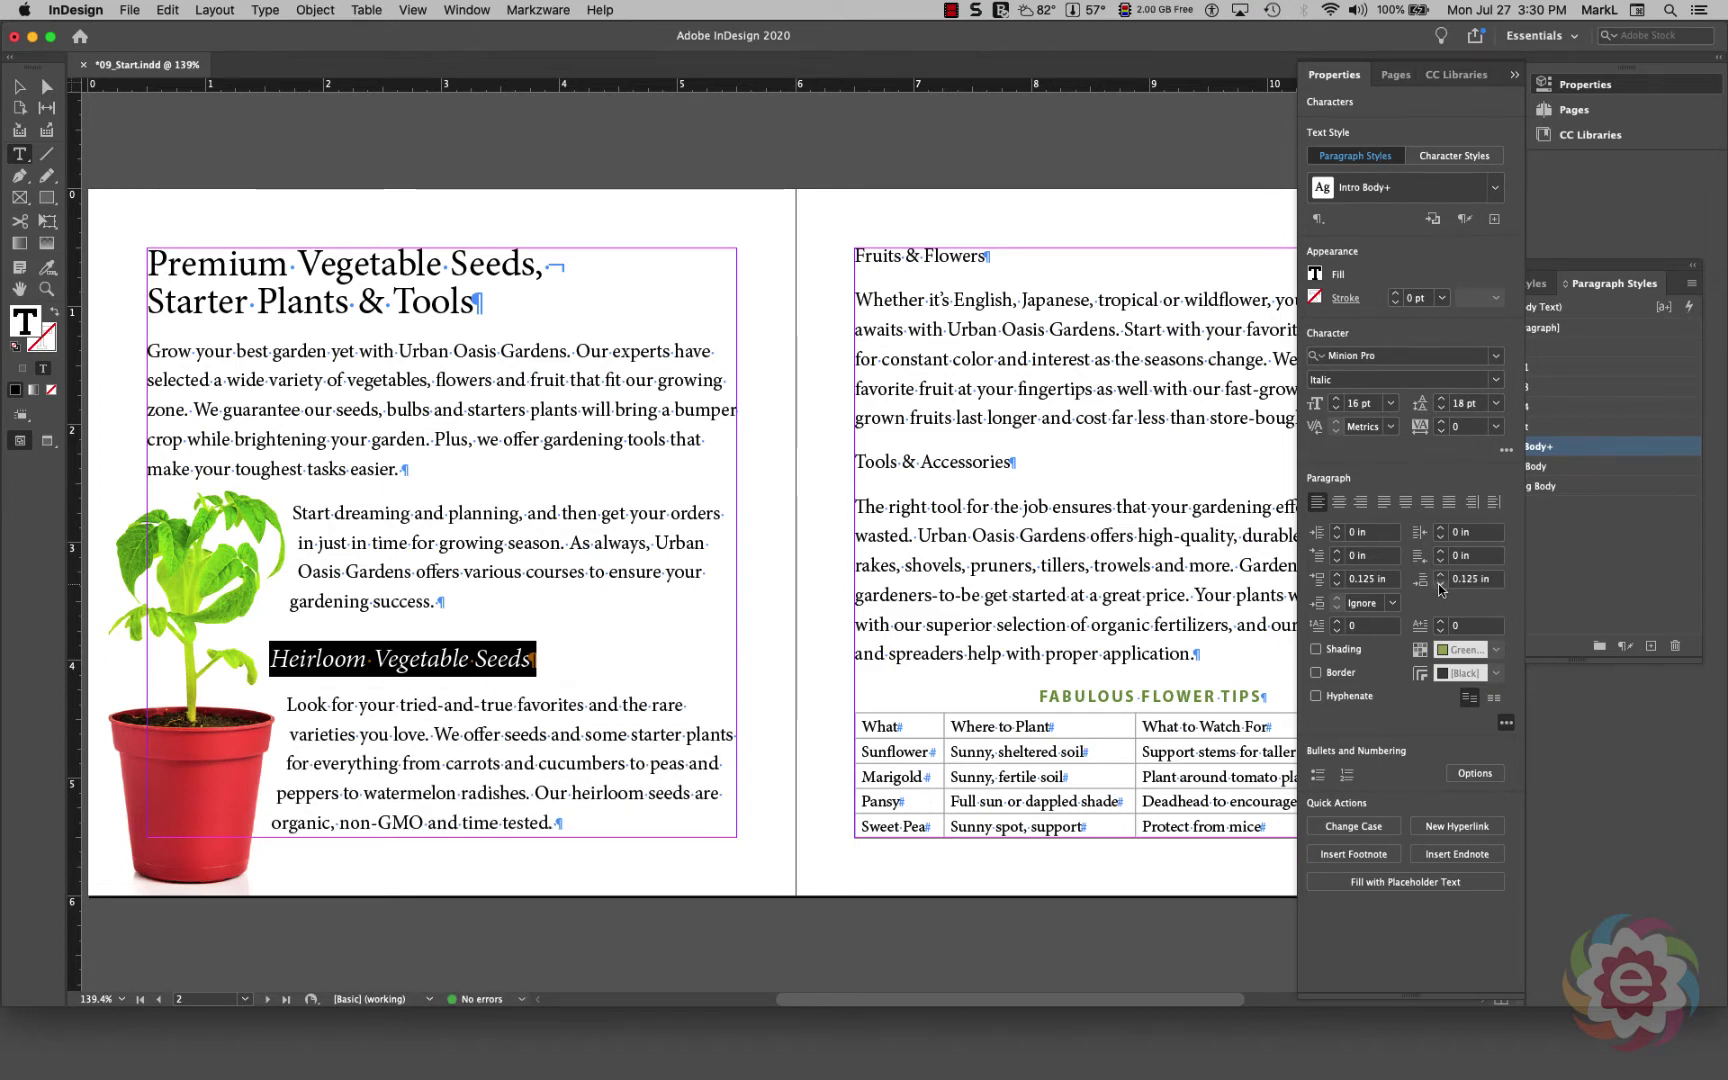
click(1440, 586)
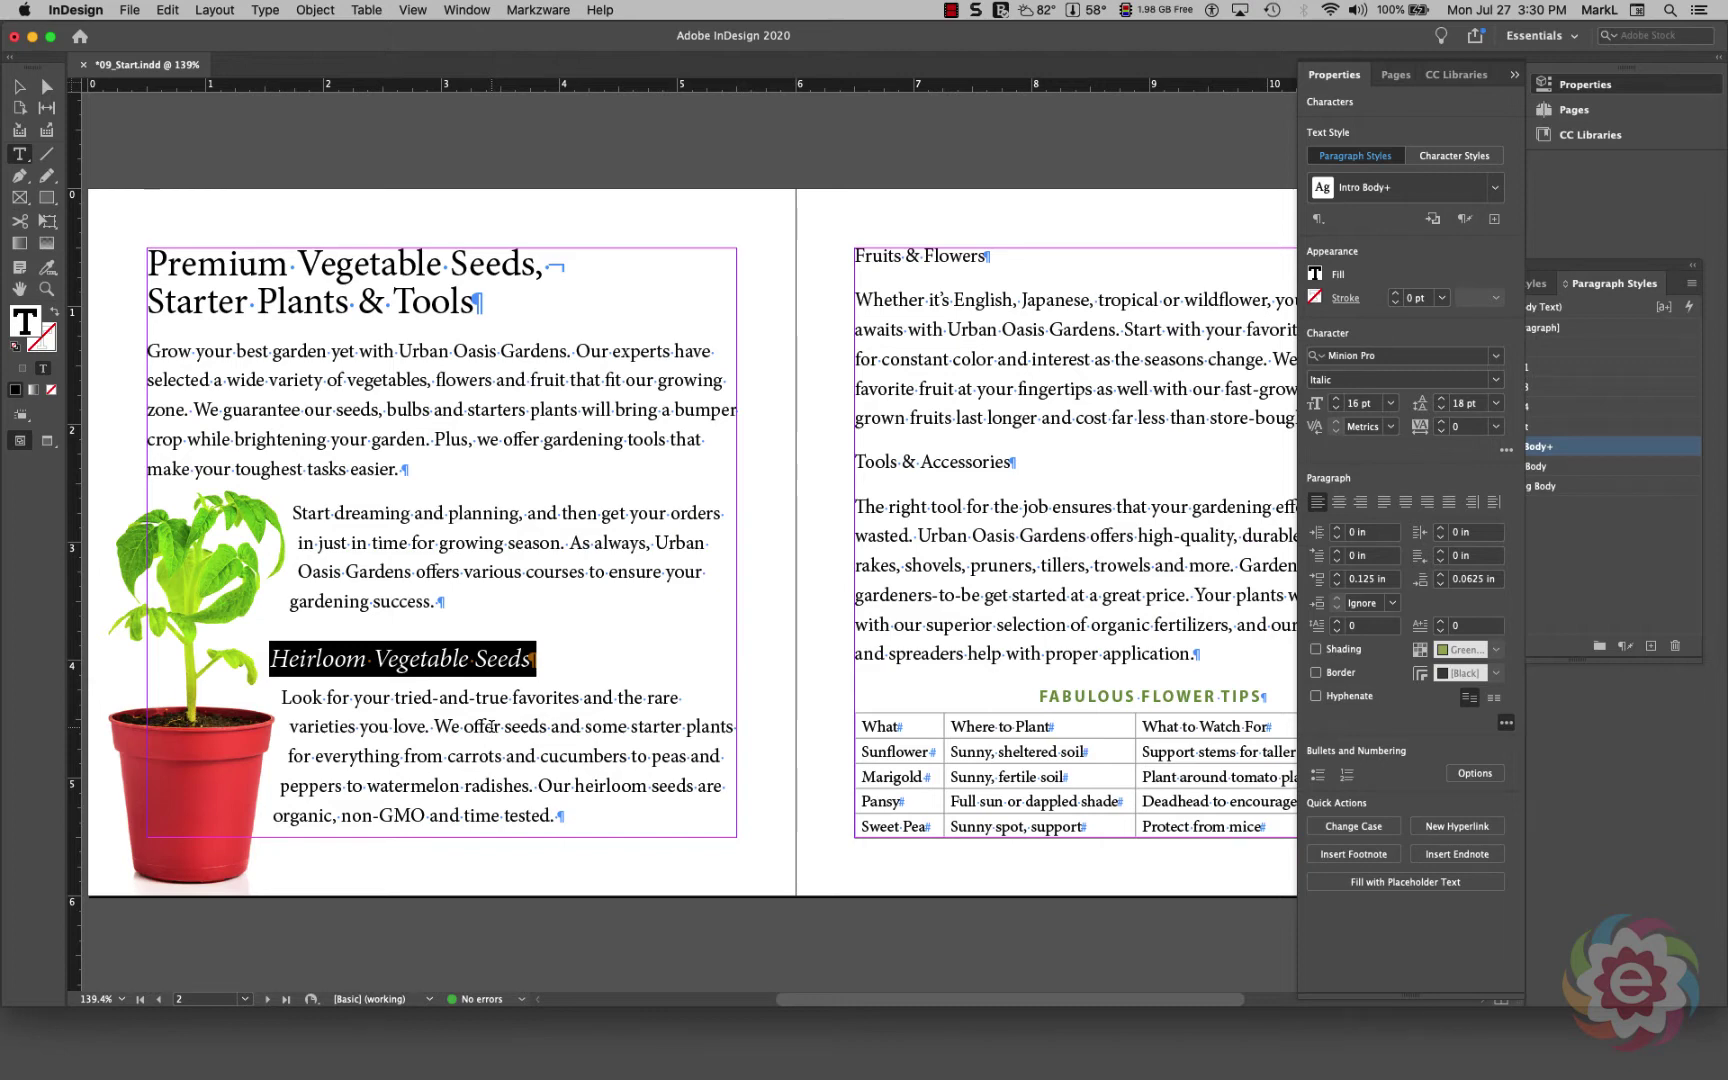
click(1605, 88)
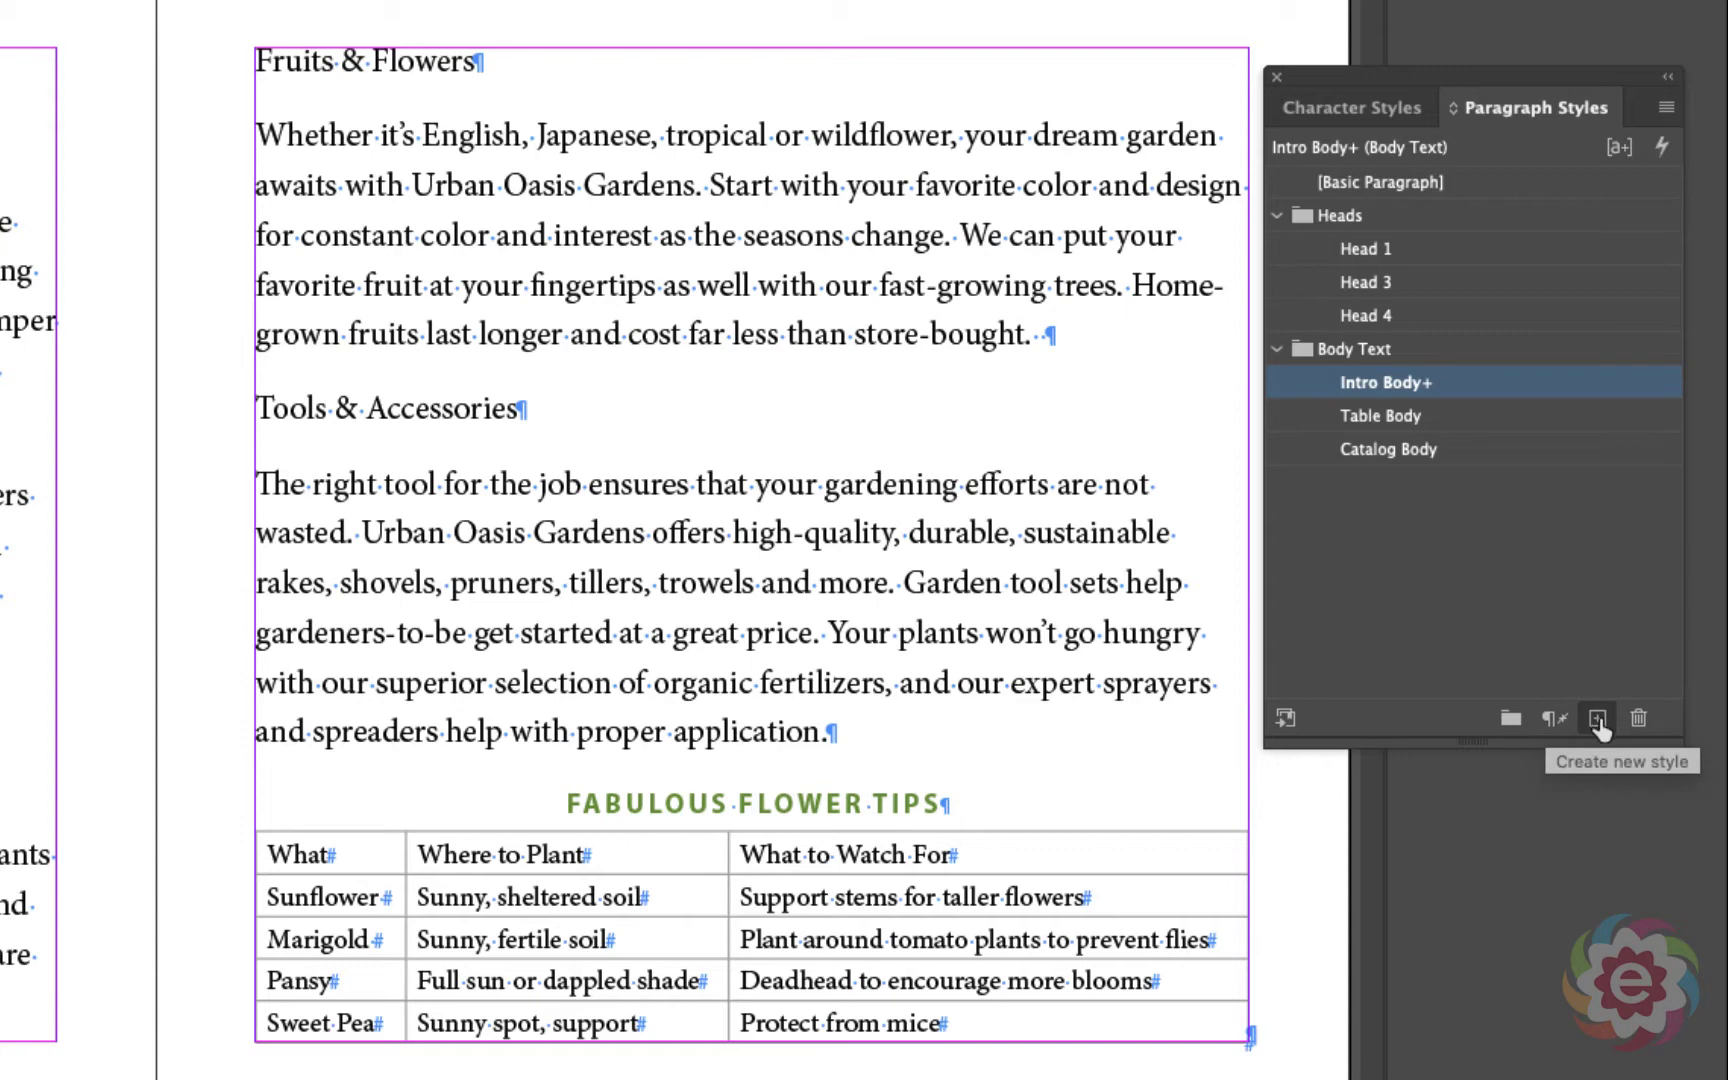
Step: Start a new paragraph style from the formatted heading, name it Head2 and base it on [No Paragraph Style]
click(1598, 728)
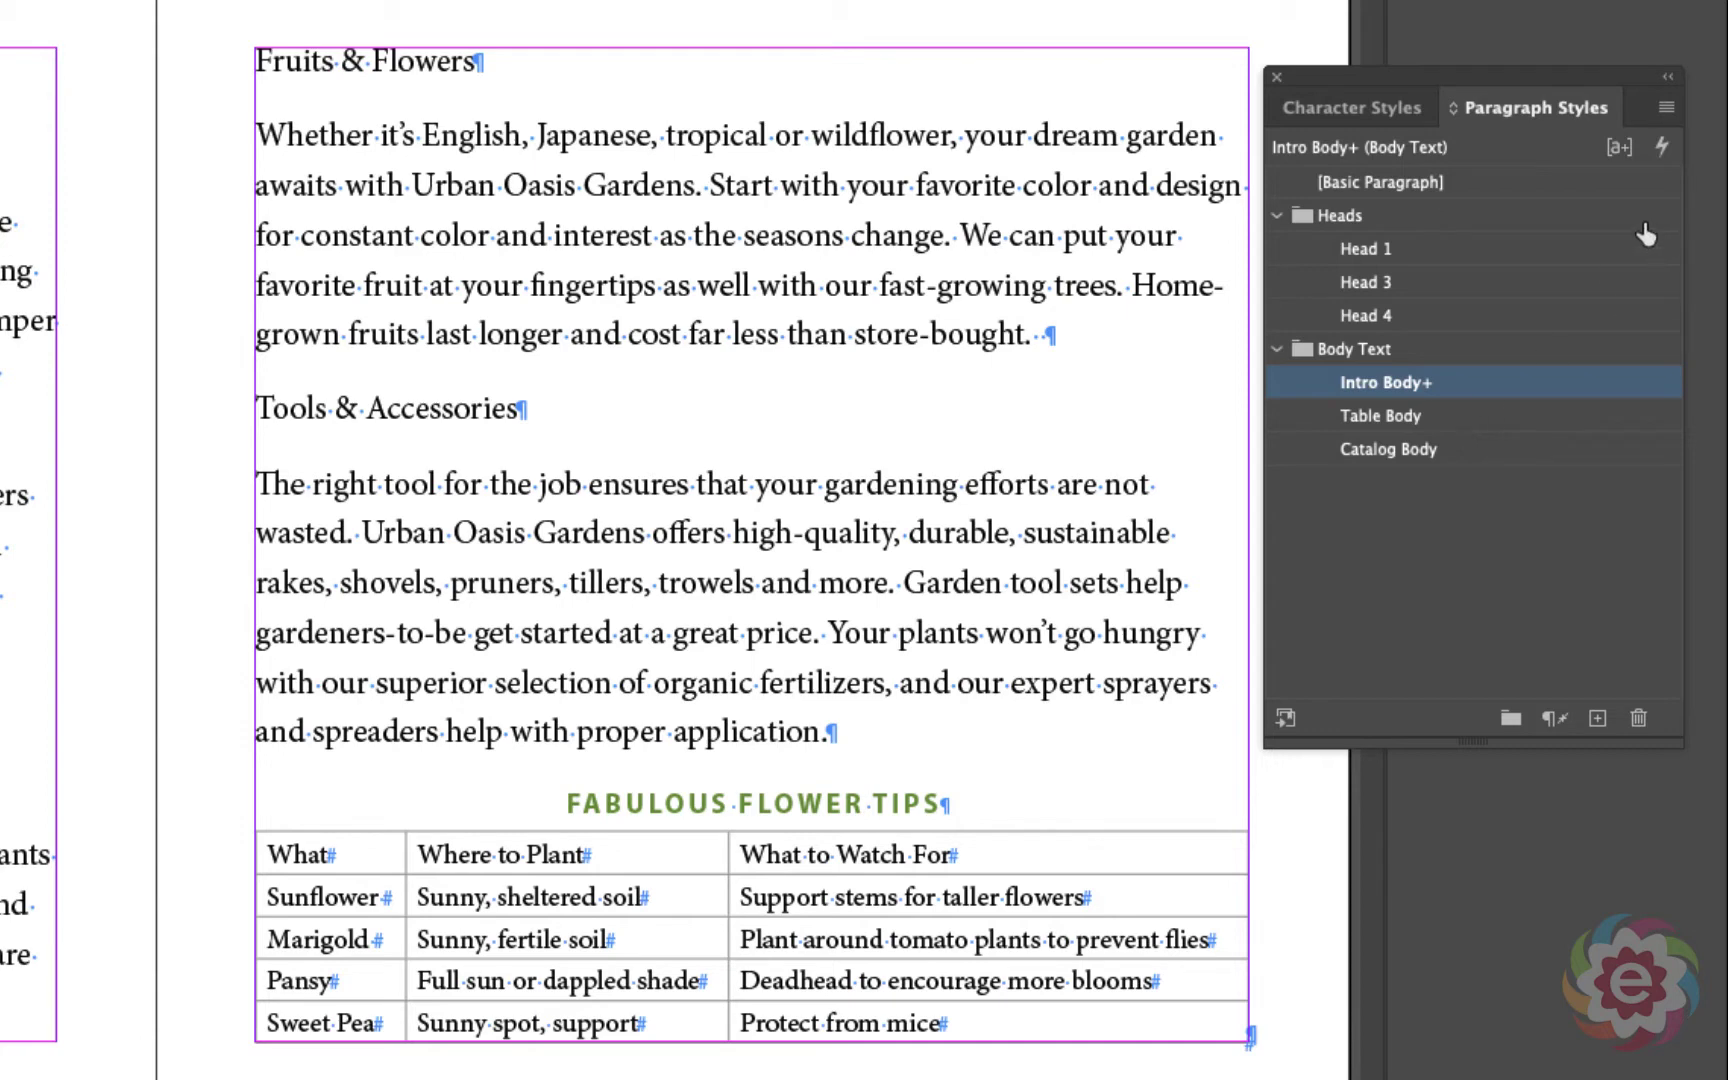
click(1665, 112)
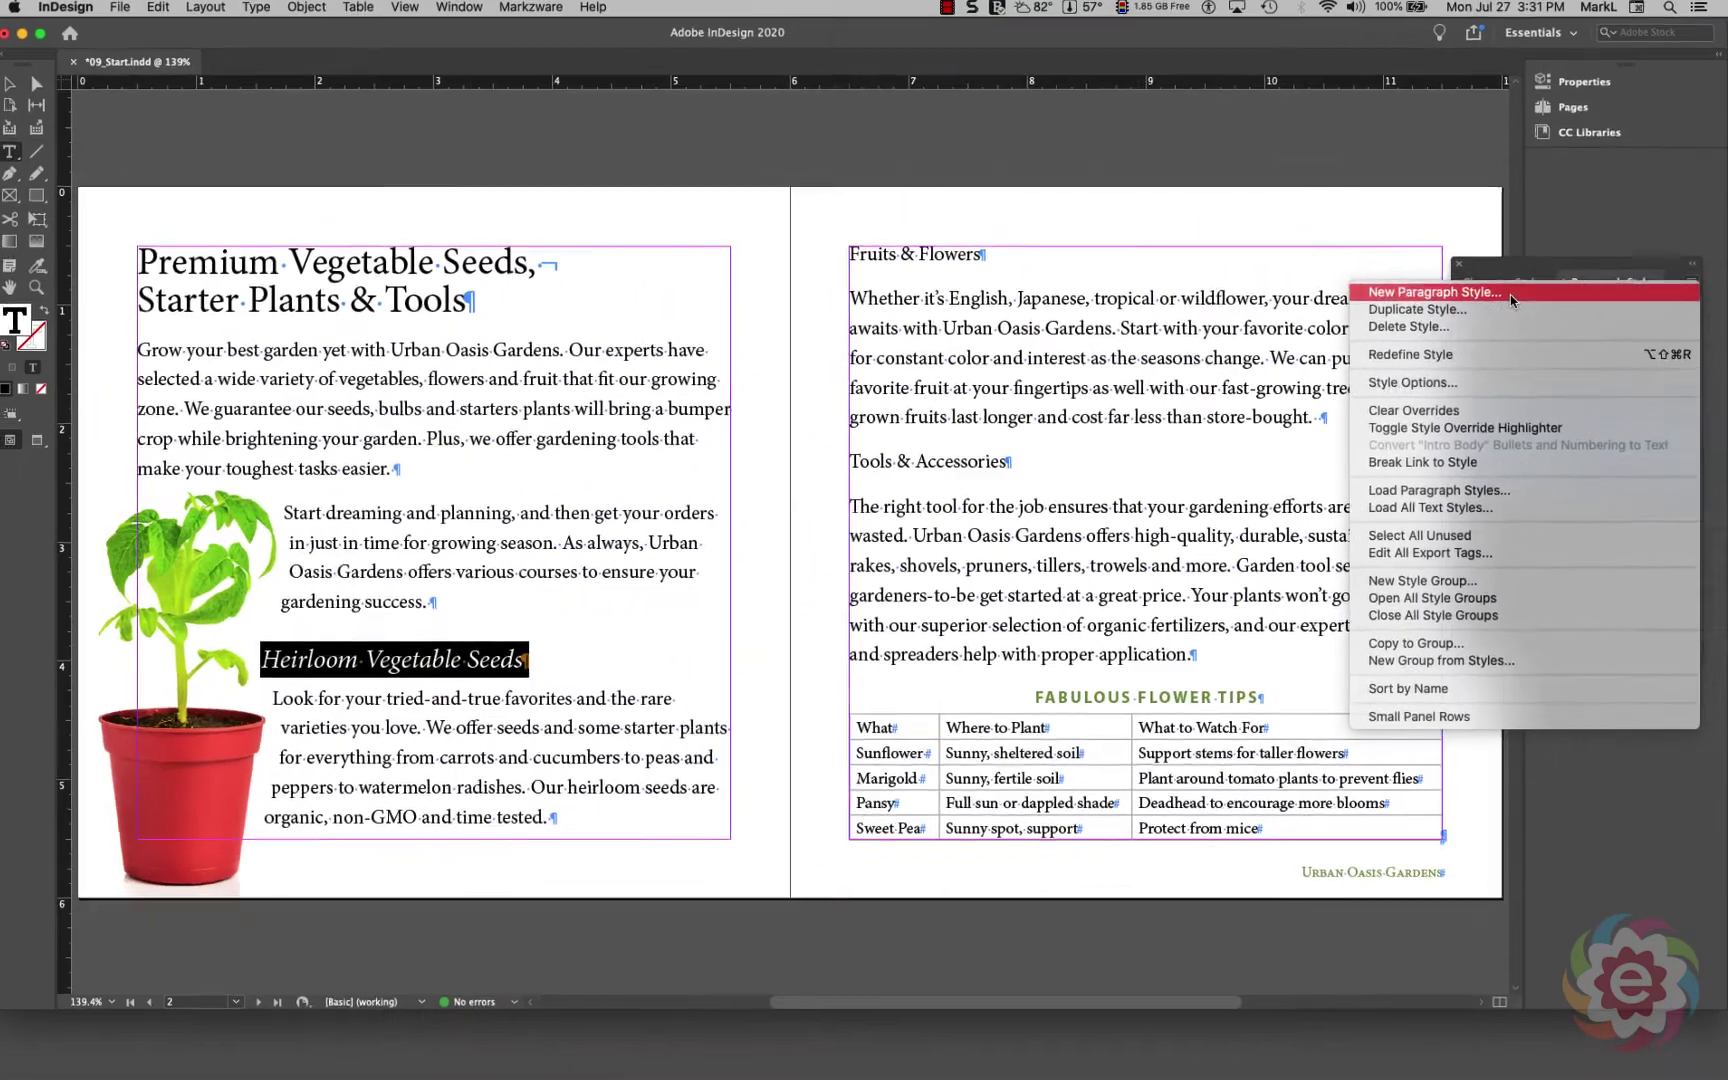
key(Escape)
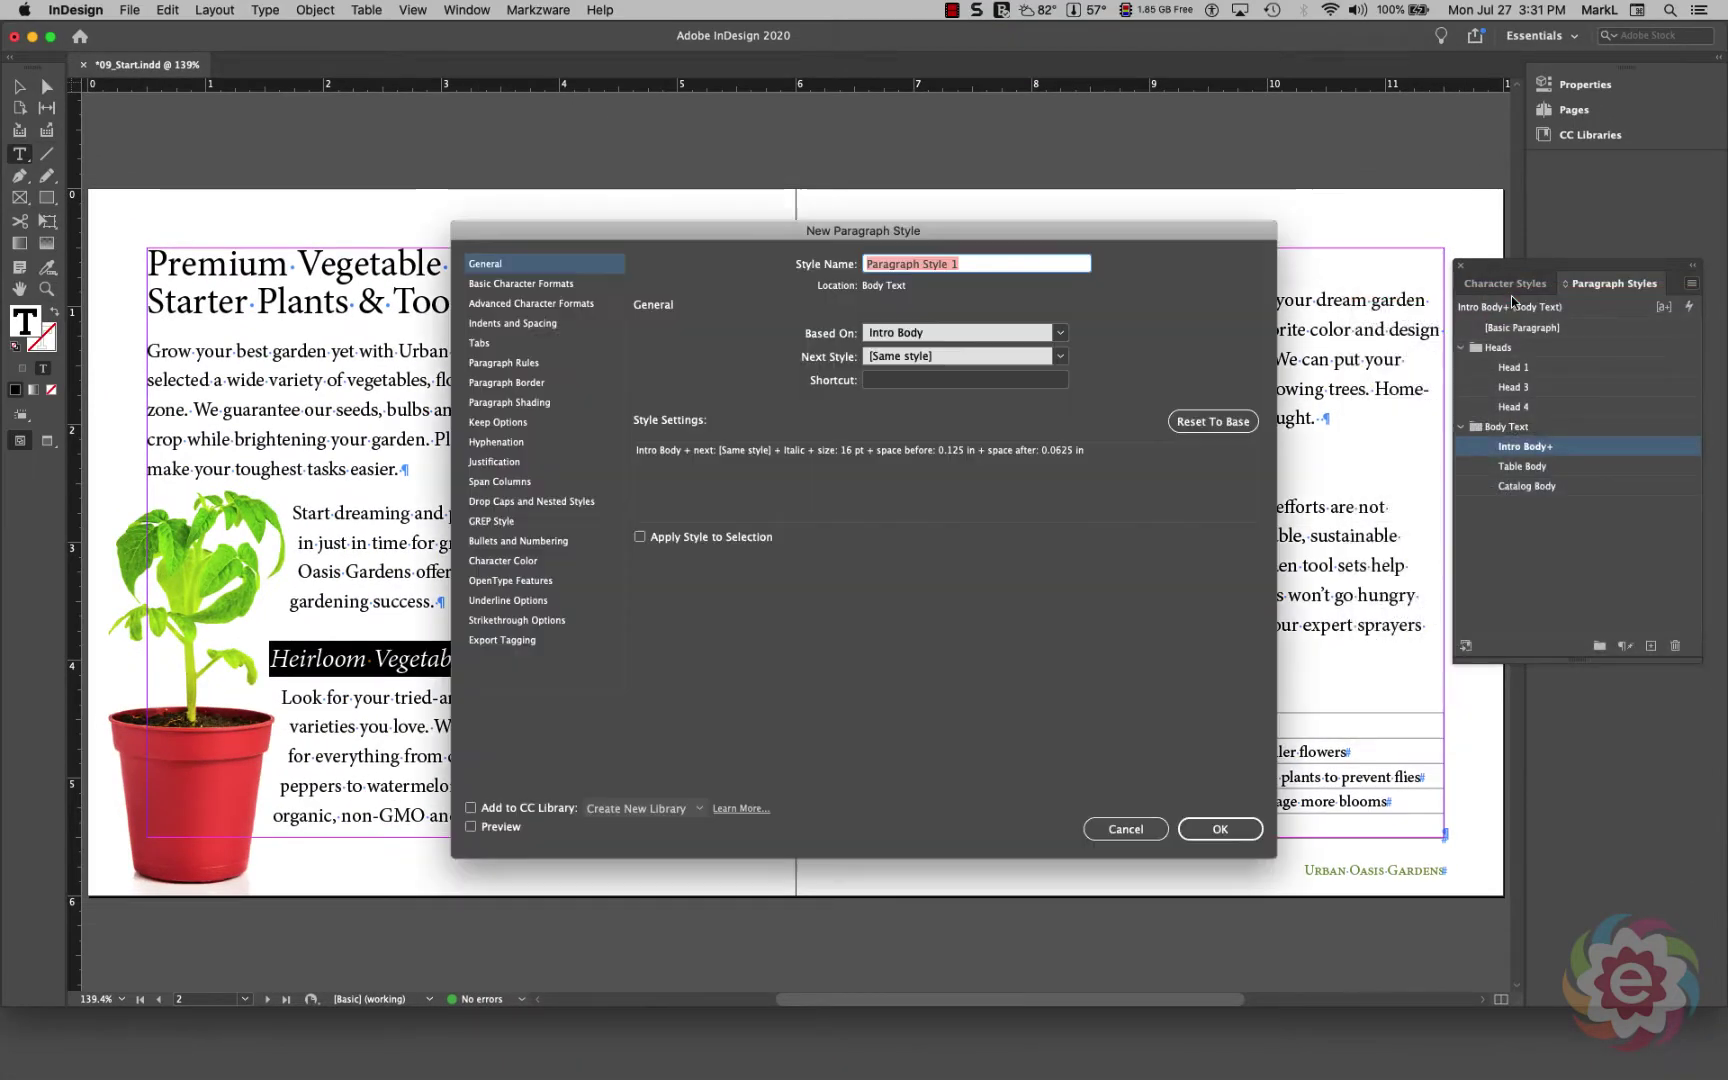
drag(784, 230, 952, 174)
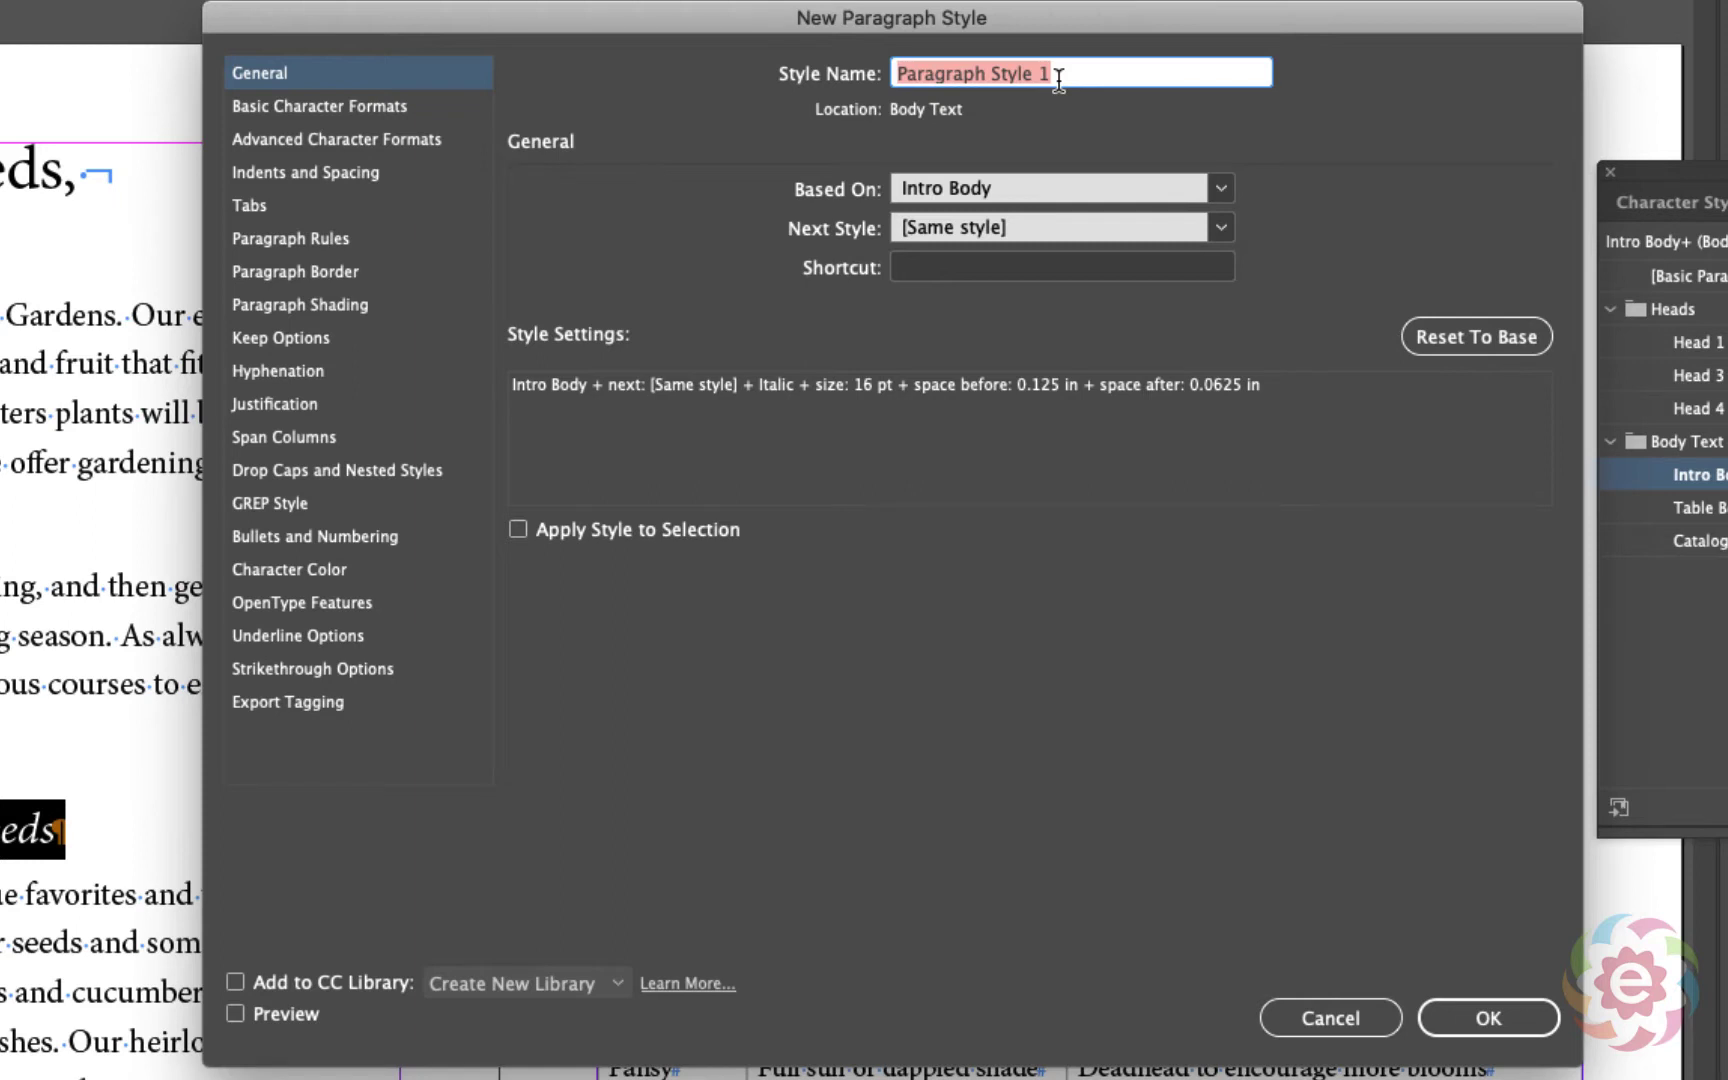
text(H)
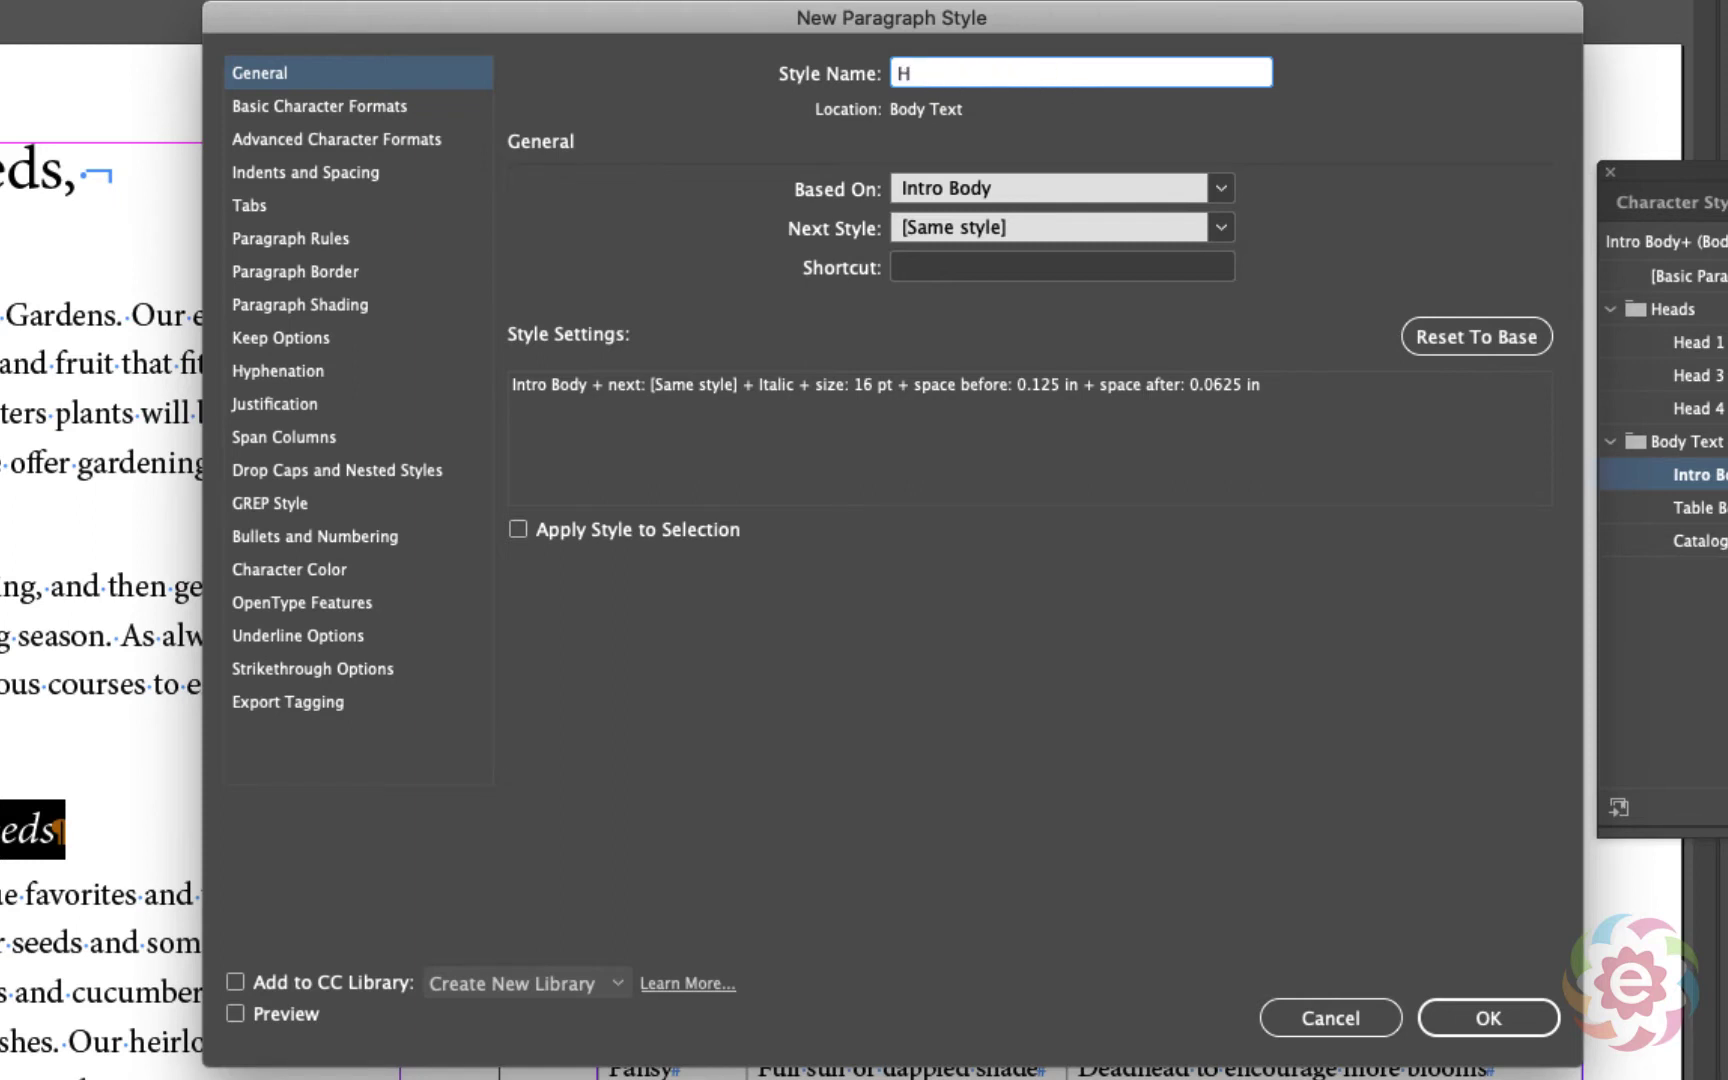
text(ead2)
click(1040, 193)
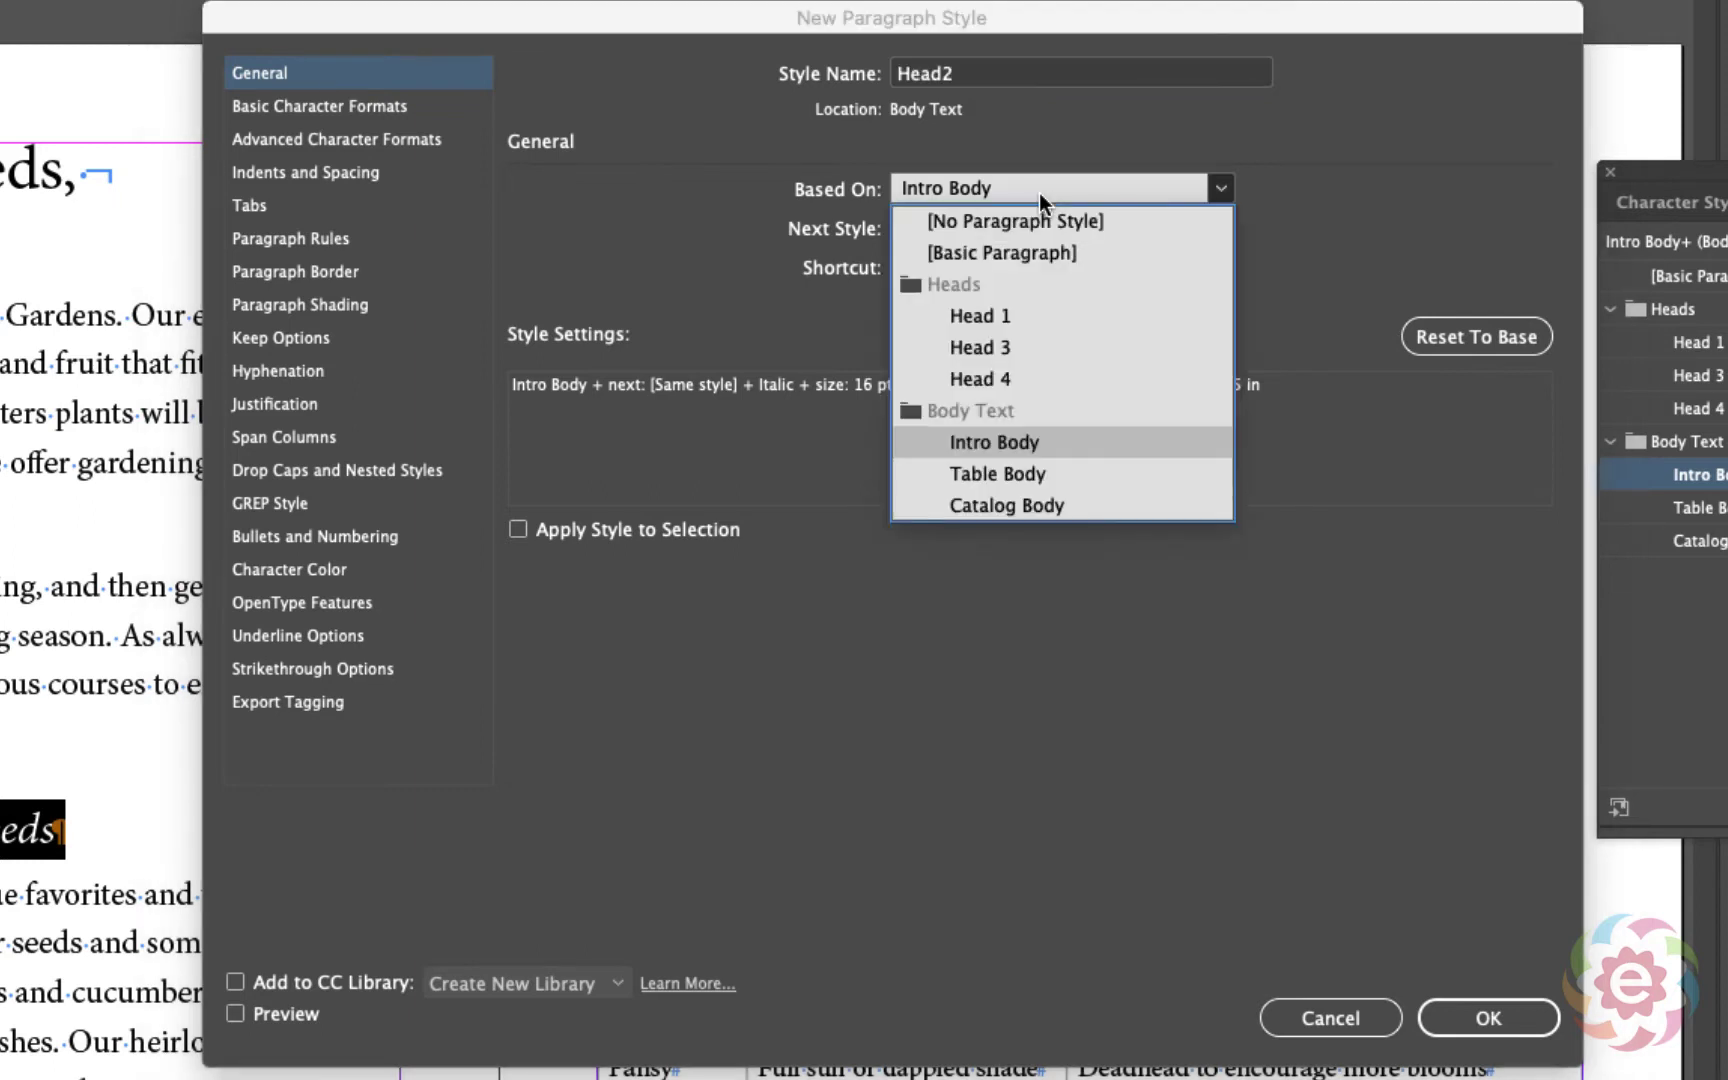
click(1035, 221)
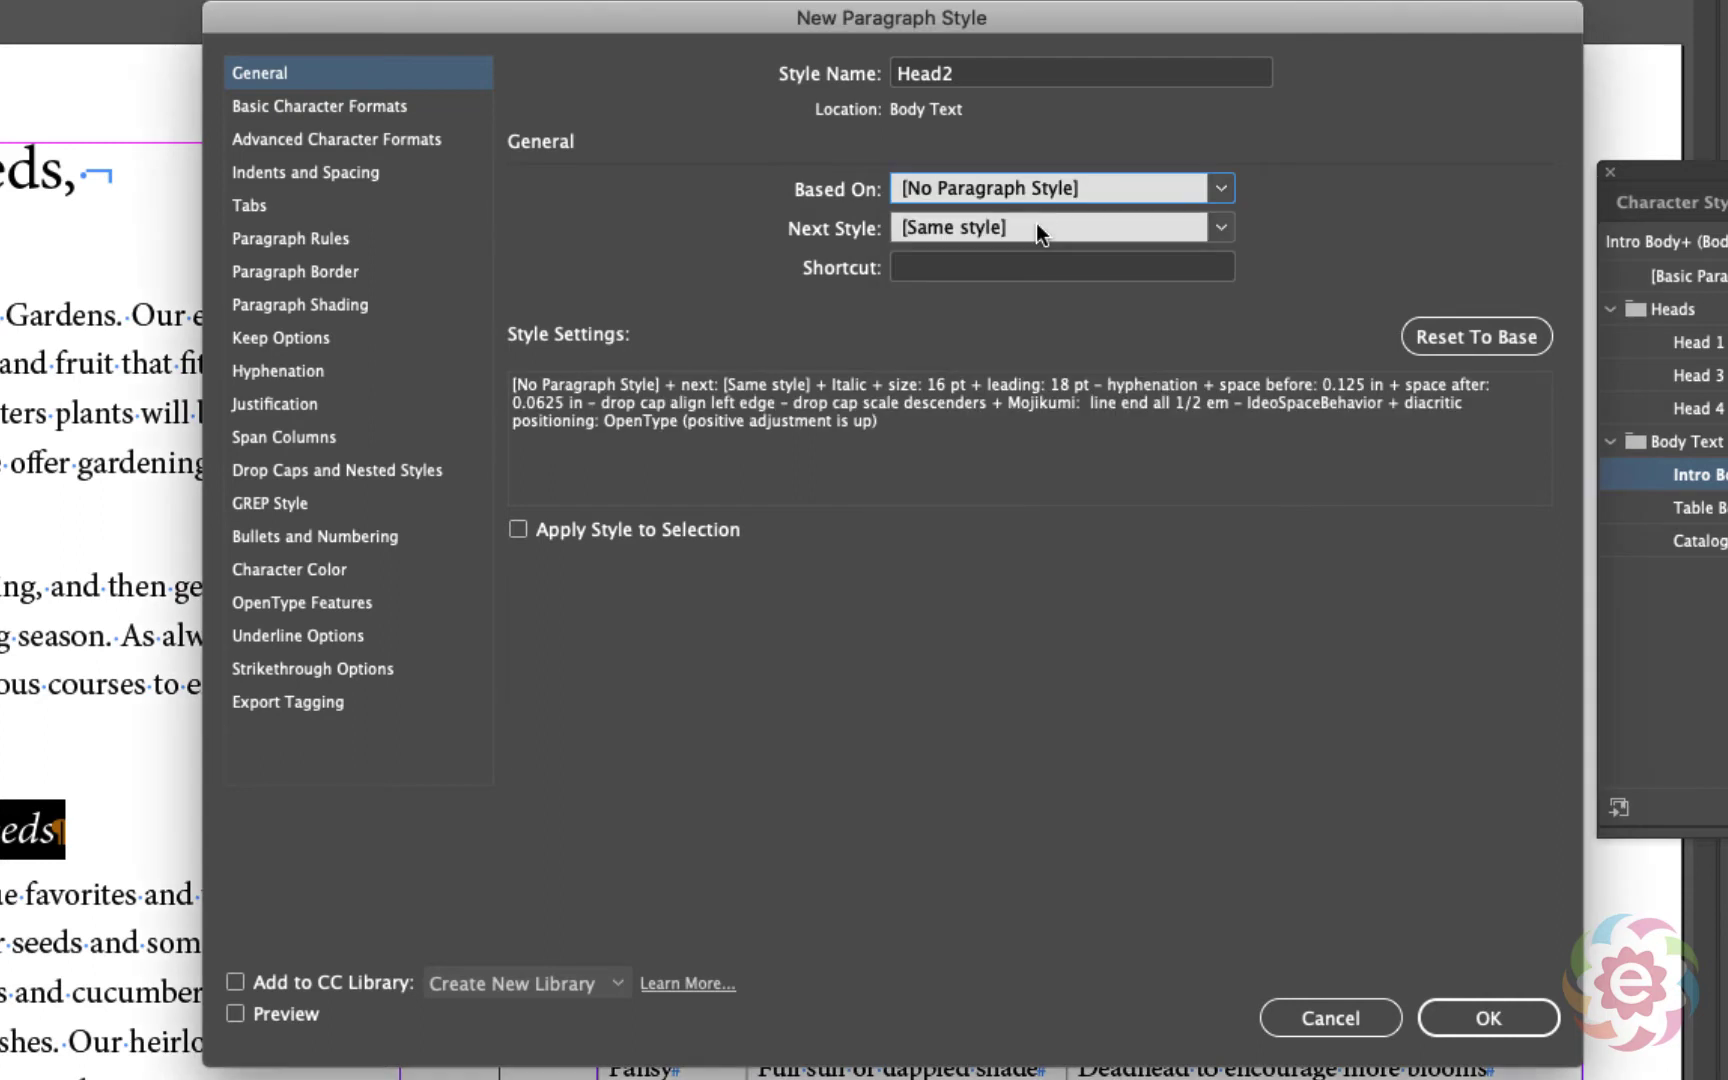
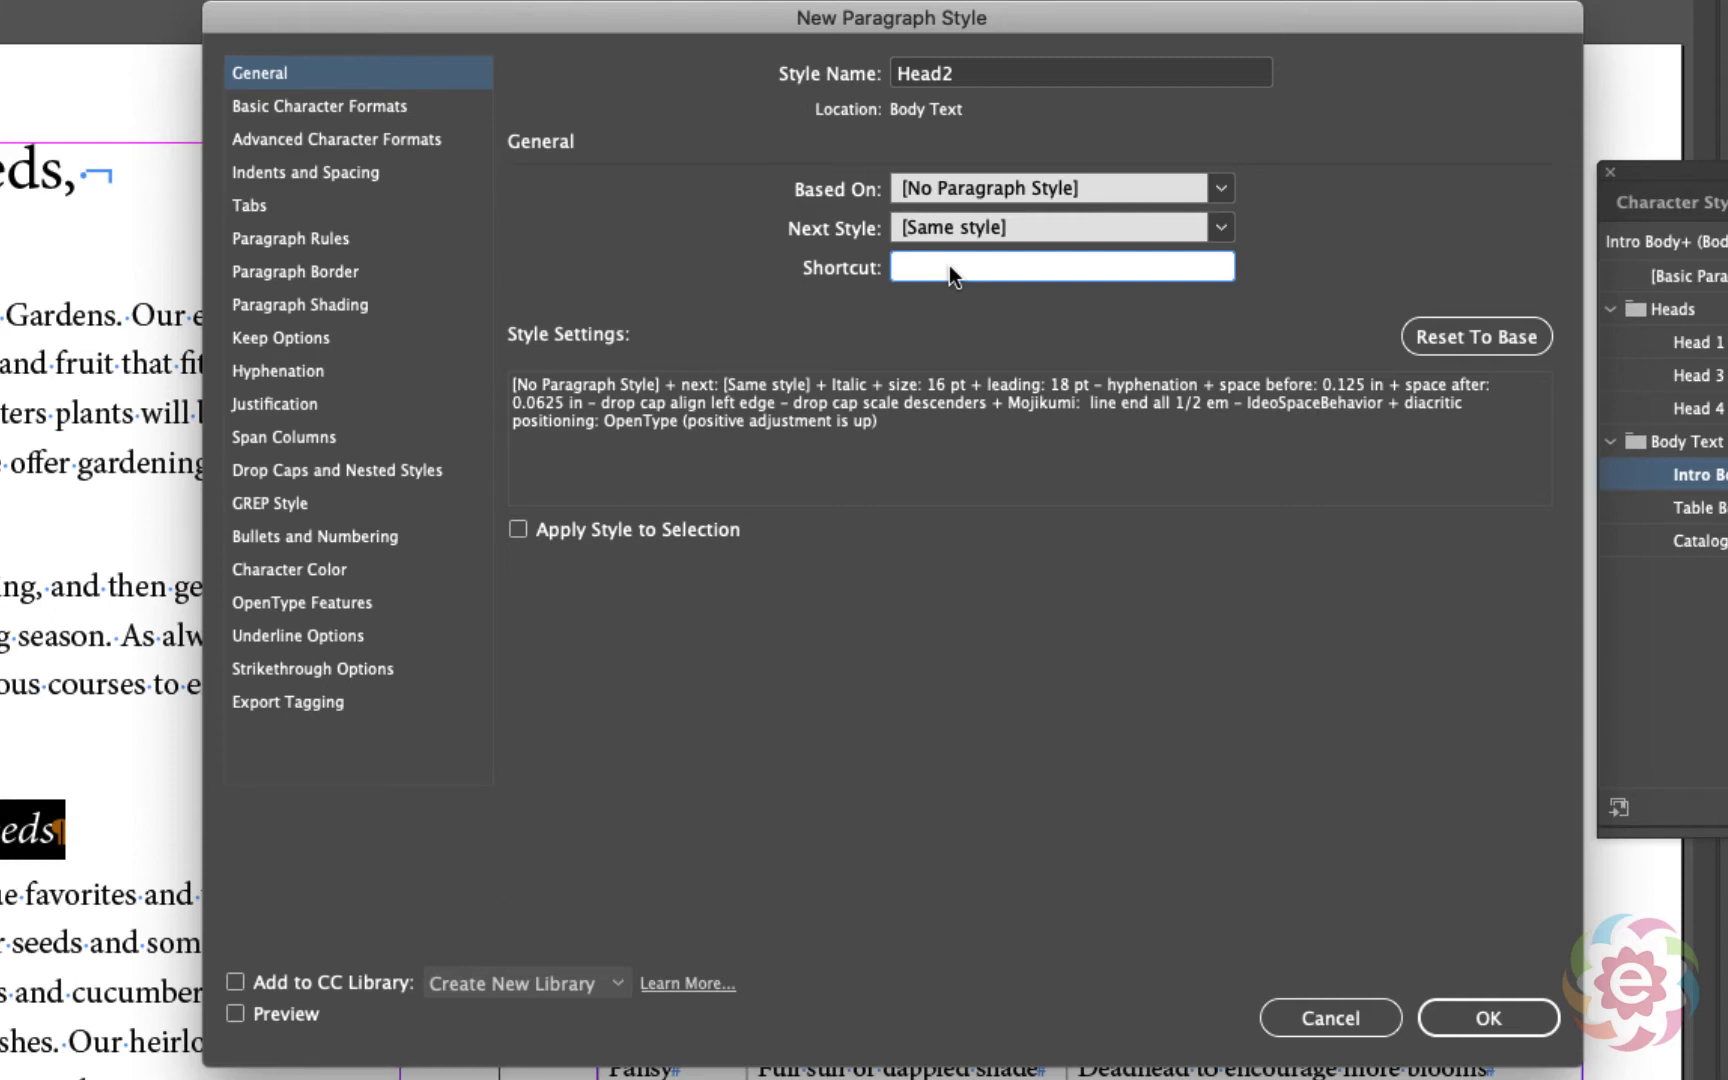
Step: Assign Cmd+Num 7 as the Head2 style's shortcut and create the style with Apply Style to Selection enabled
key(super+KP_7)
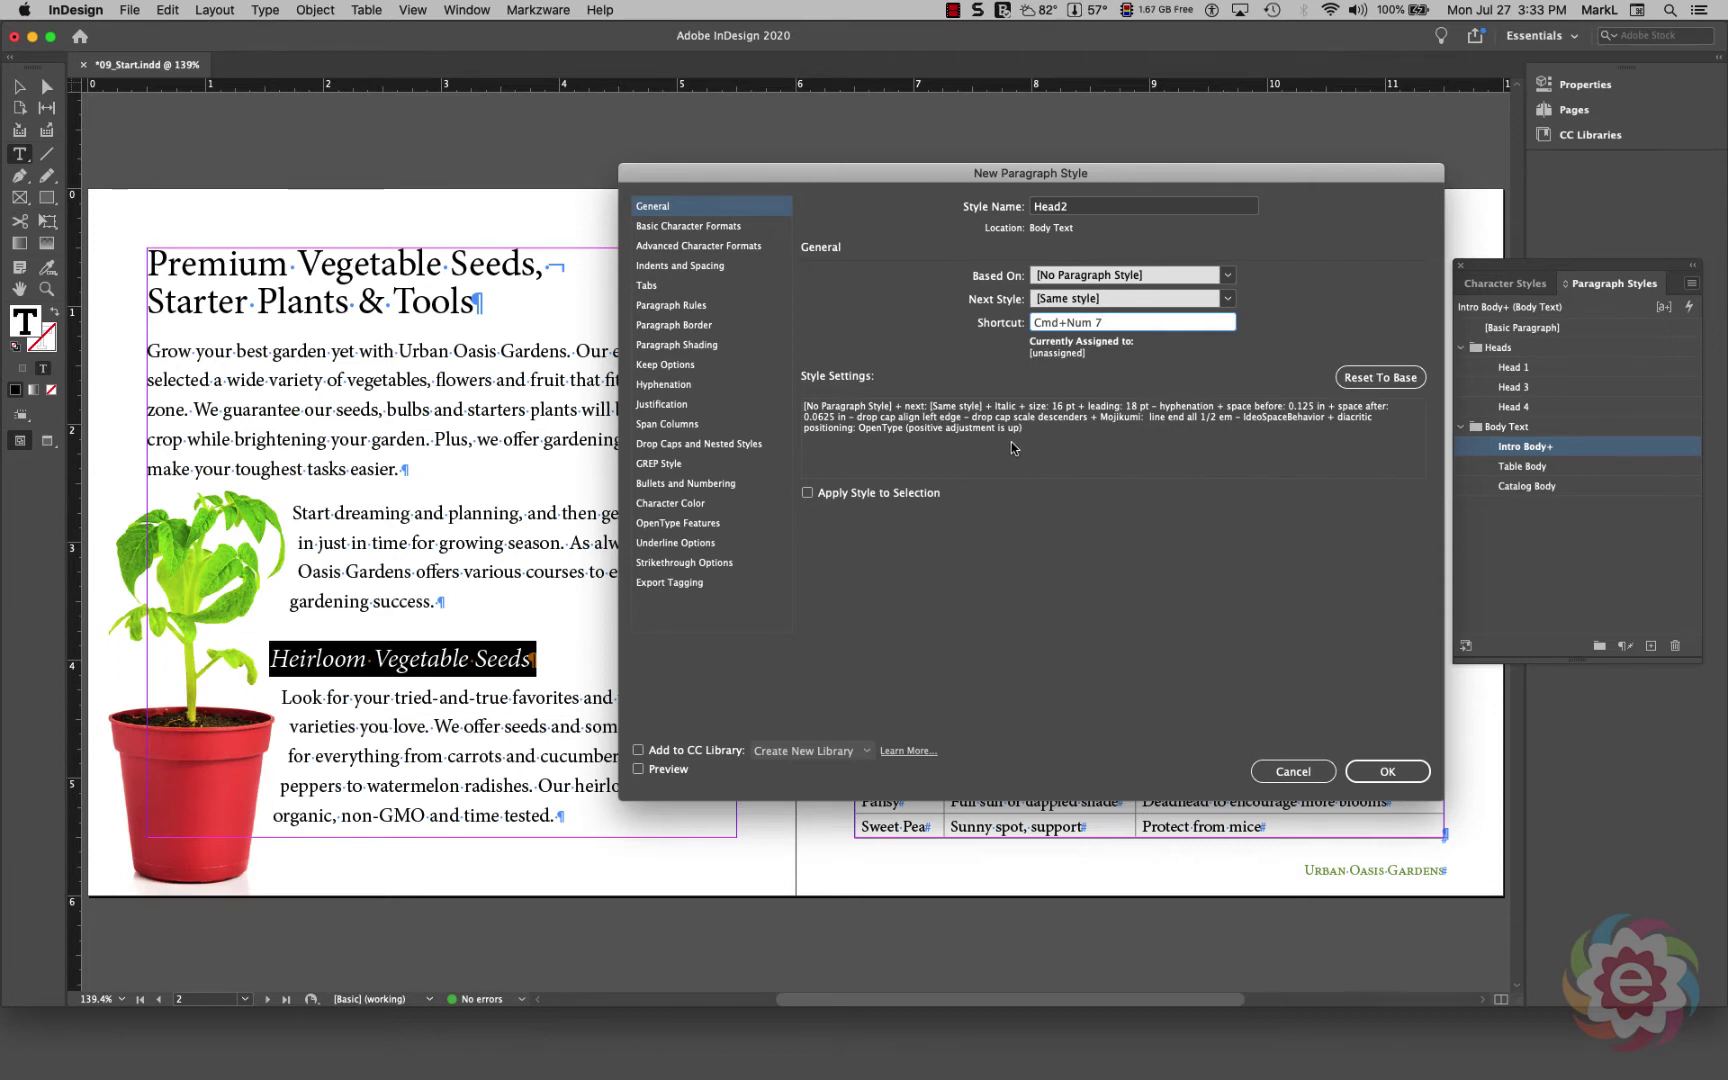
click(807, 493)
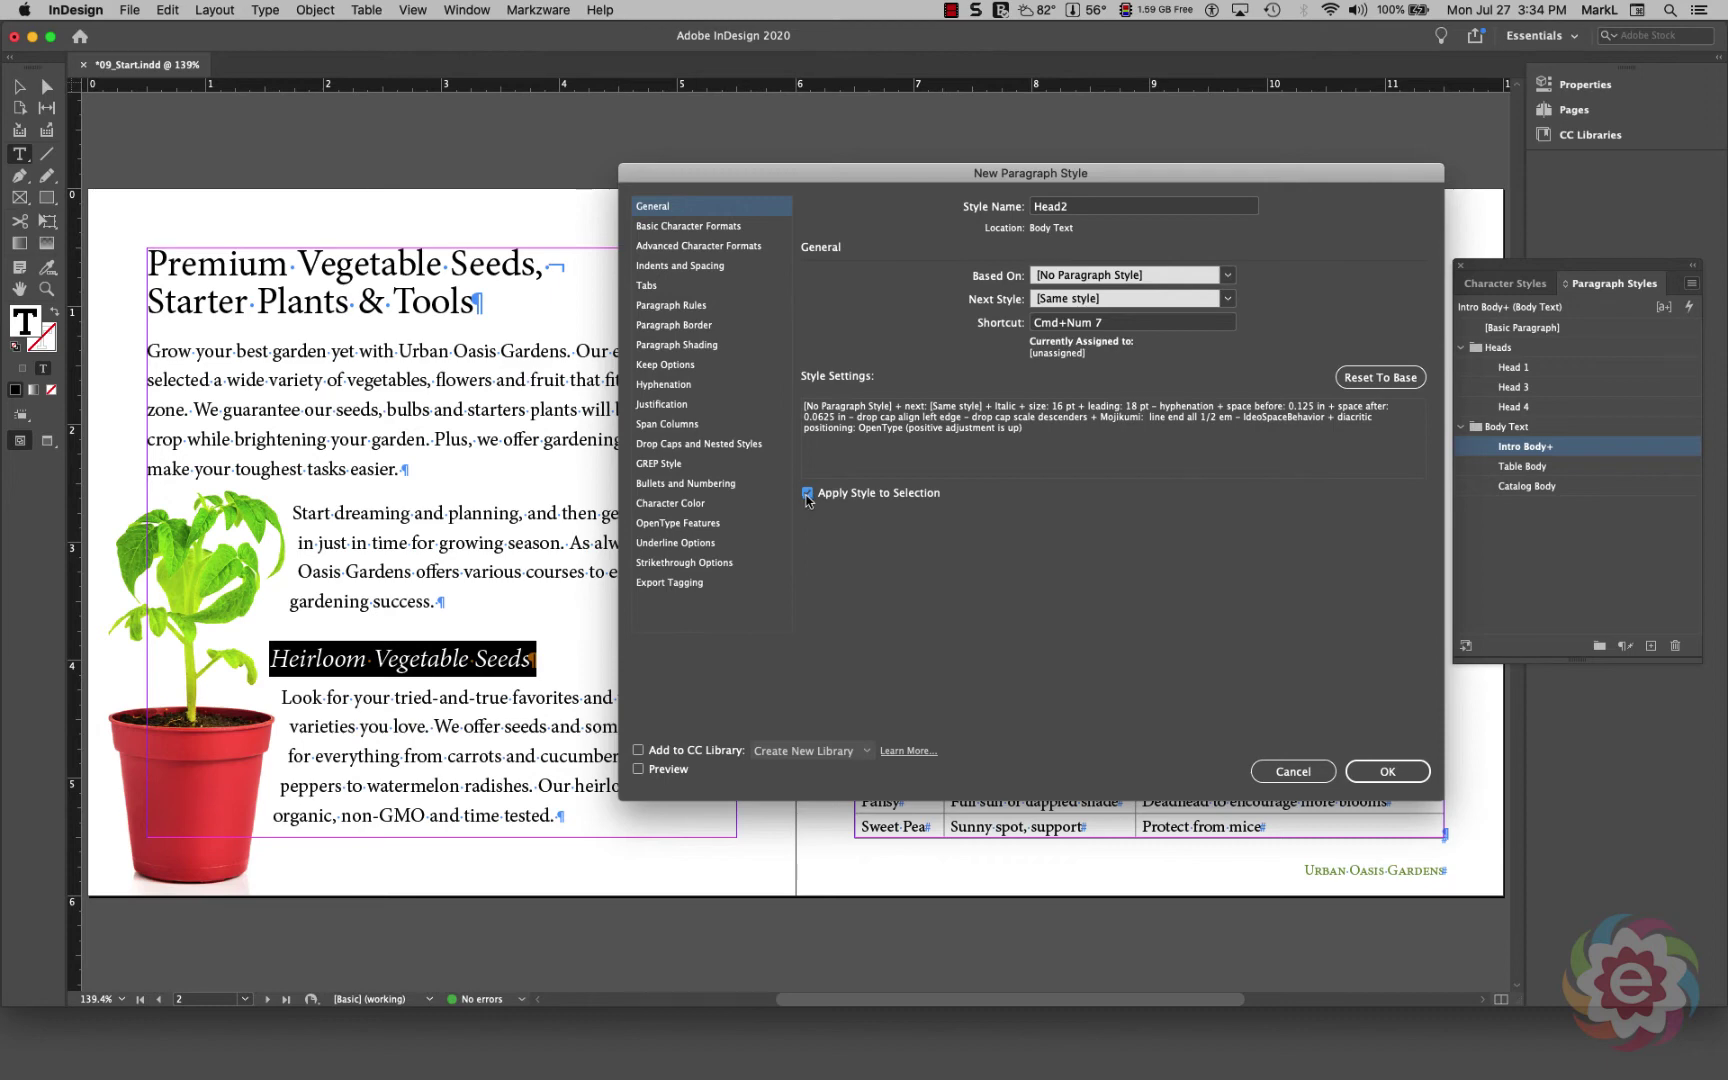
click(1387, 771)
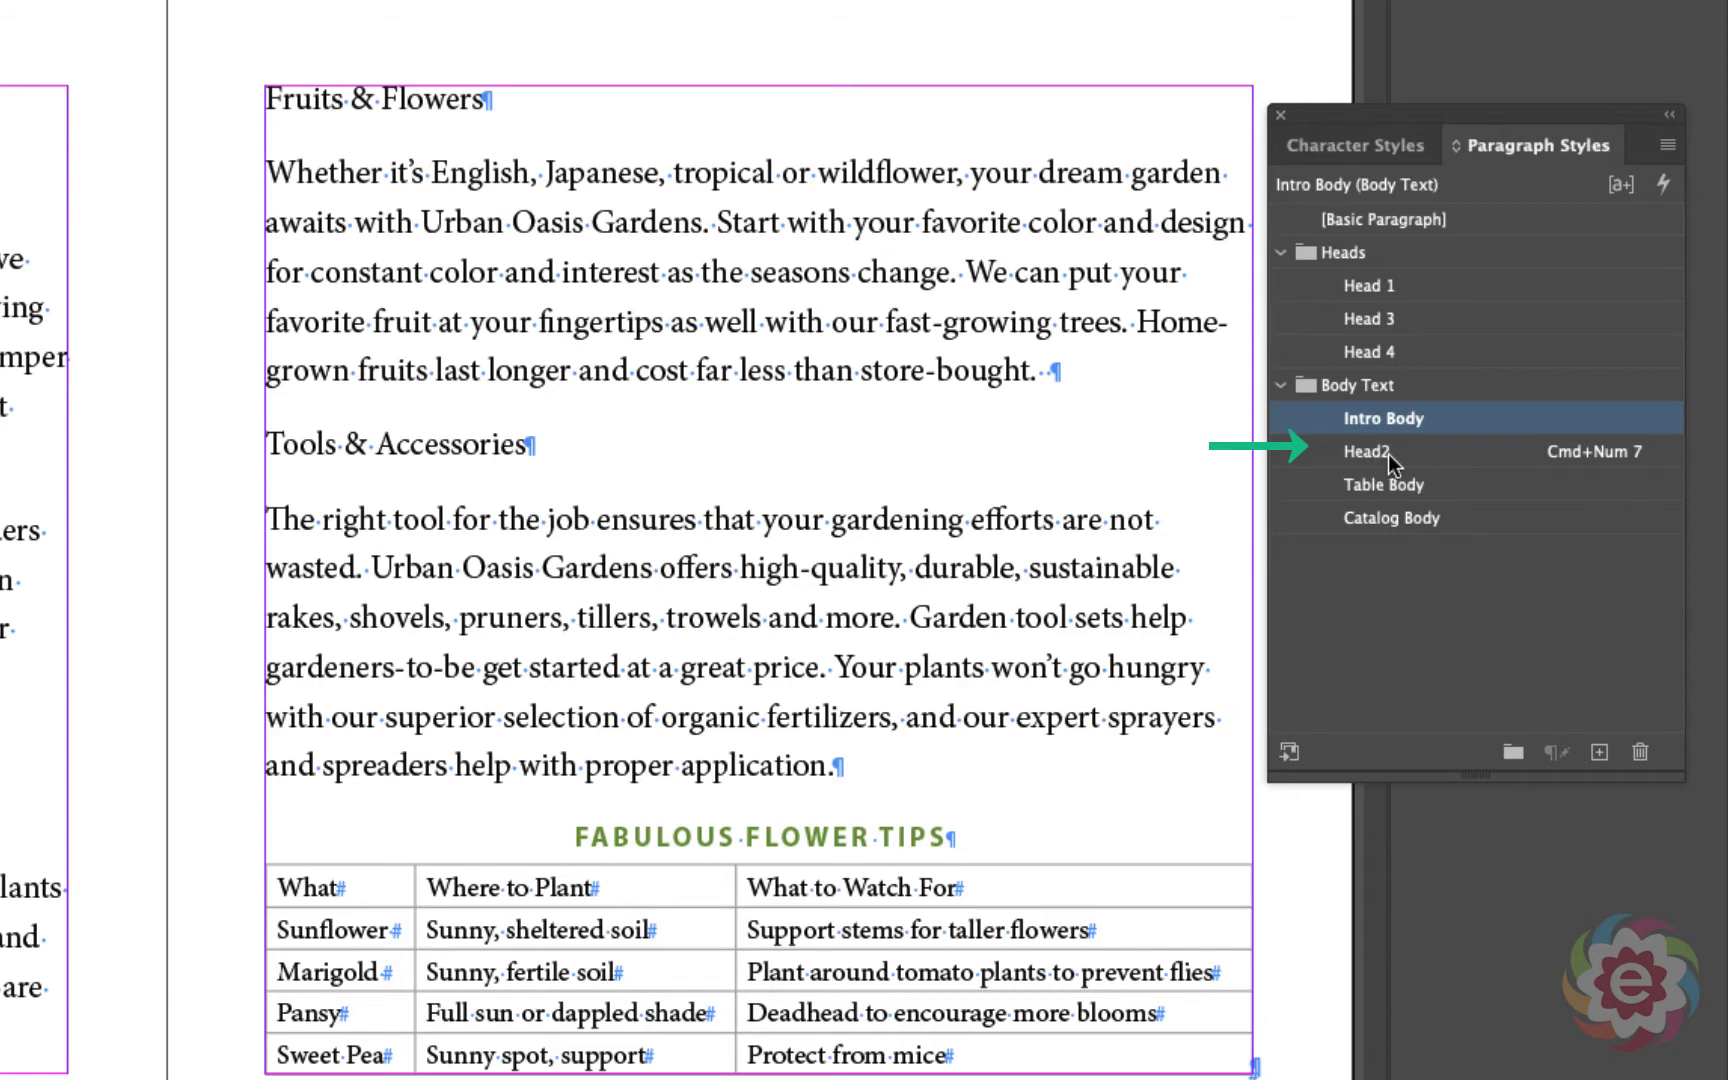
Step: Apply the Head2 paragraph style to the "Fruits & Flowers" and "Tools & Accessories" headings
click(1443, 454)
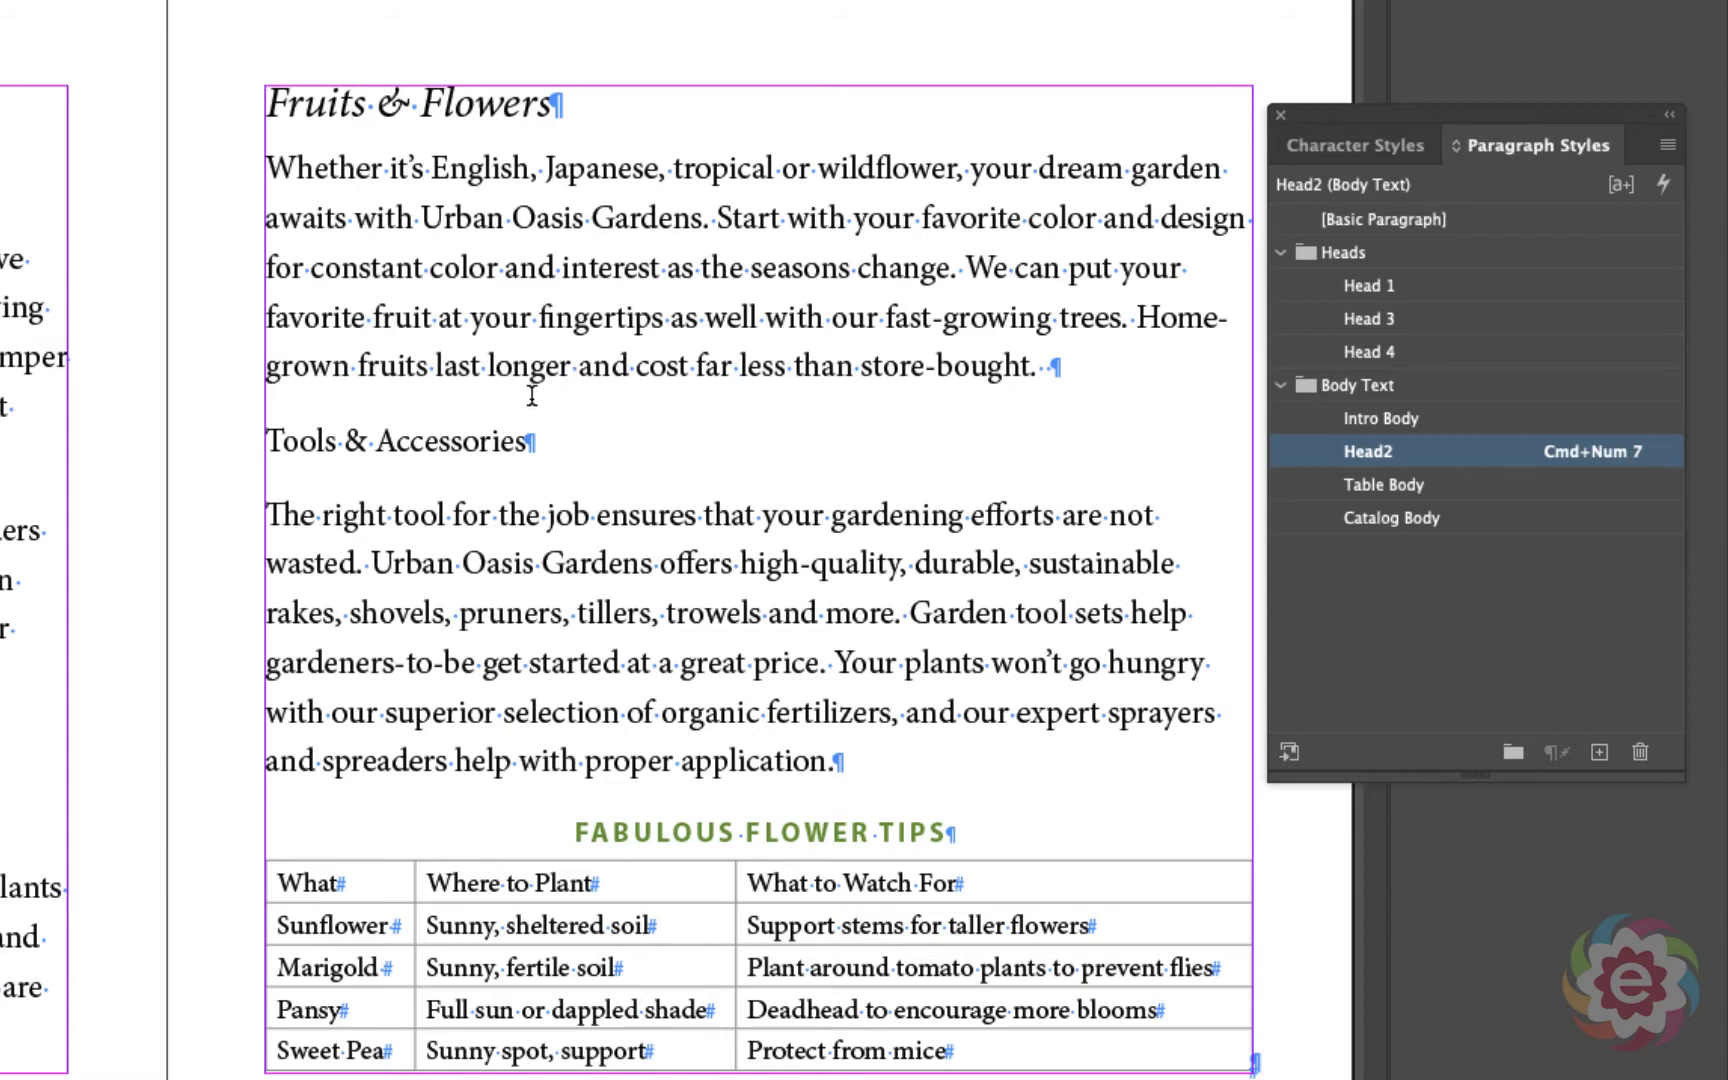
click(375, 440)
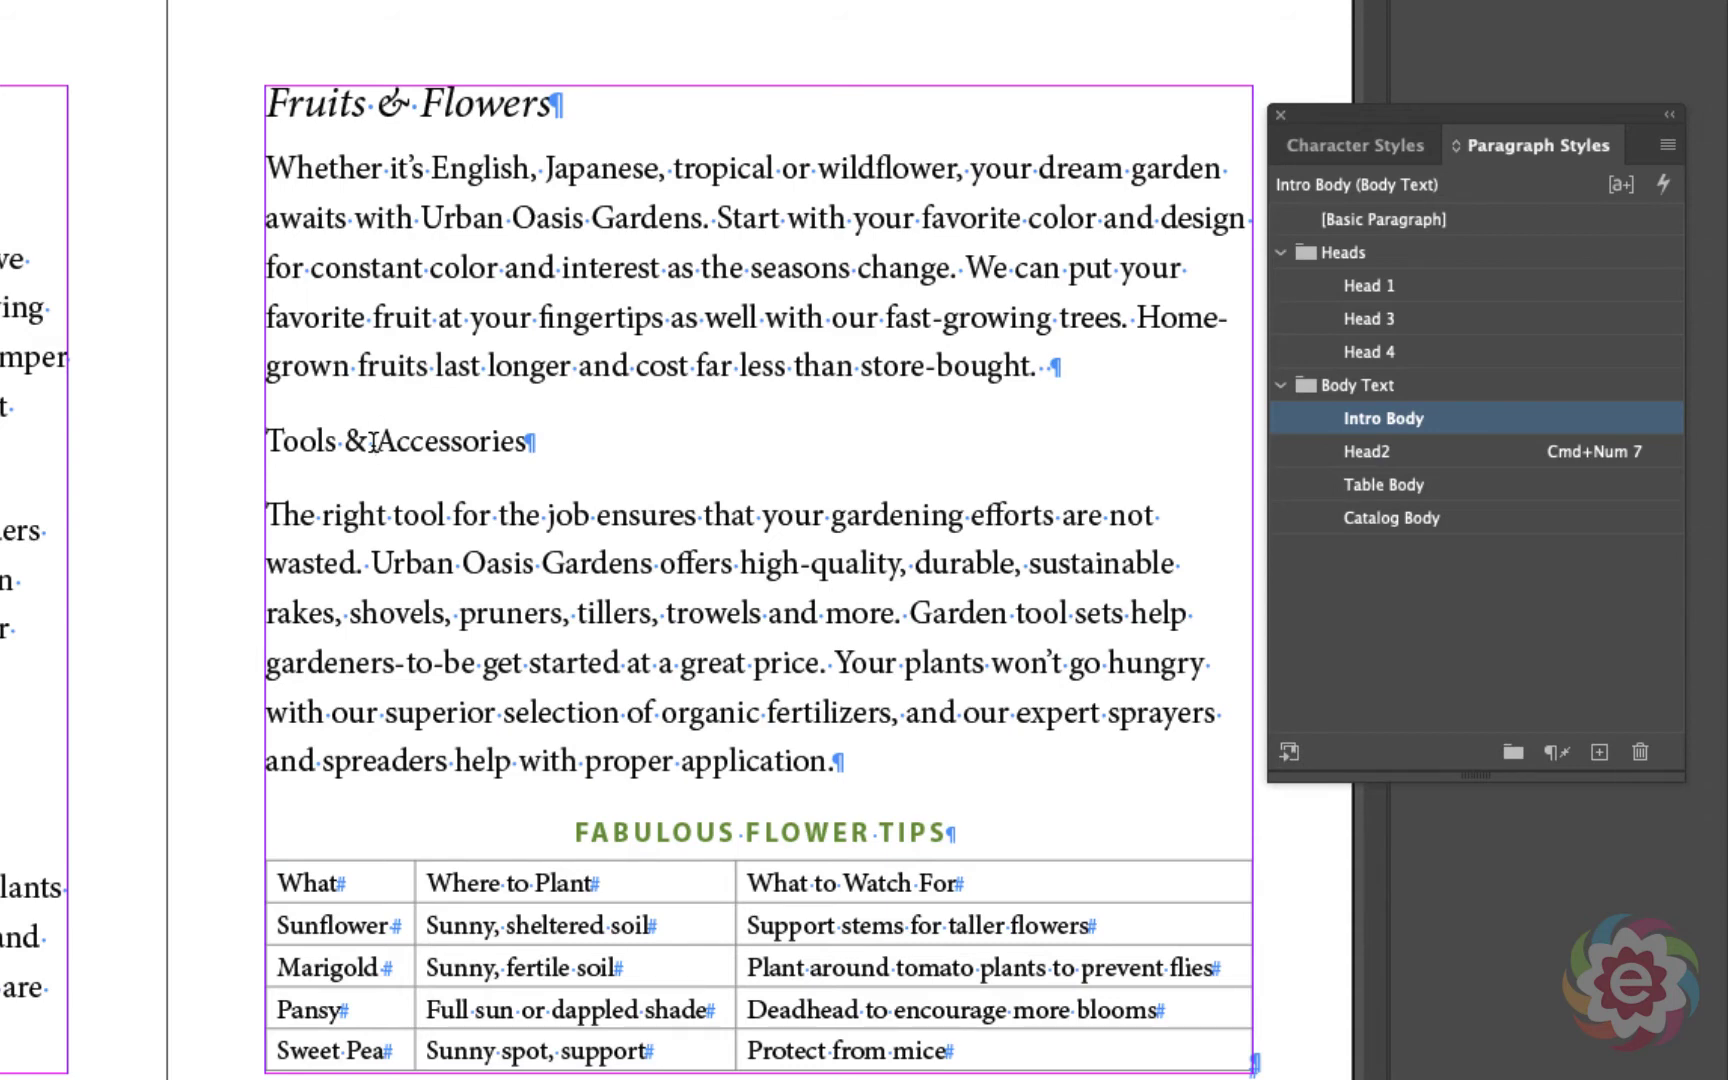
key(Escape)
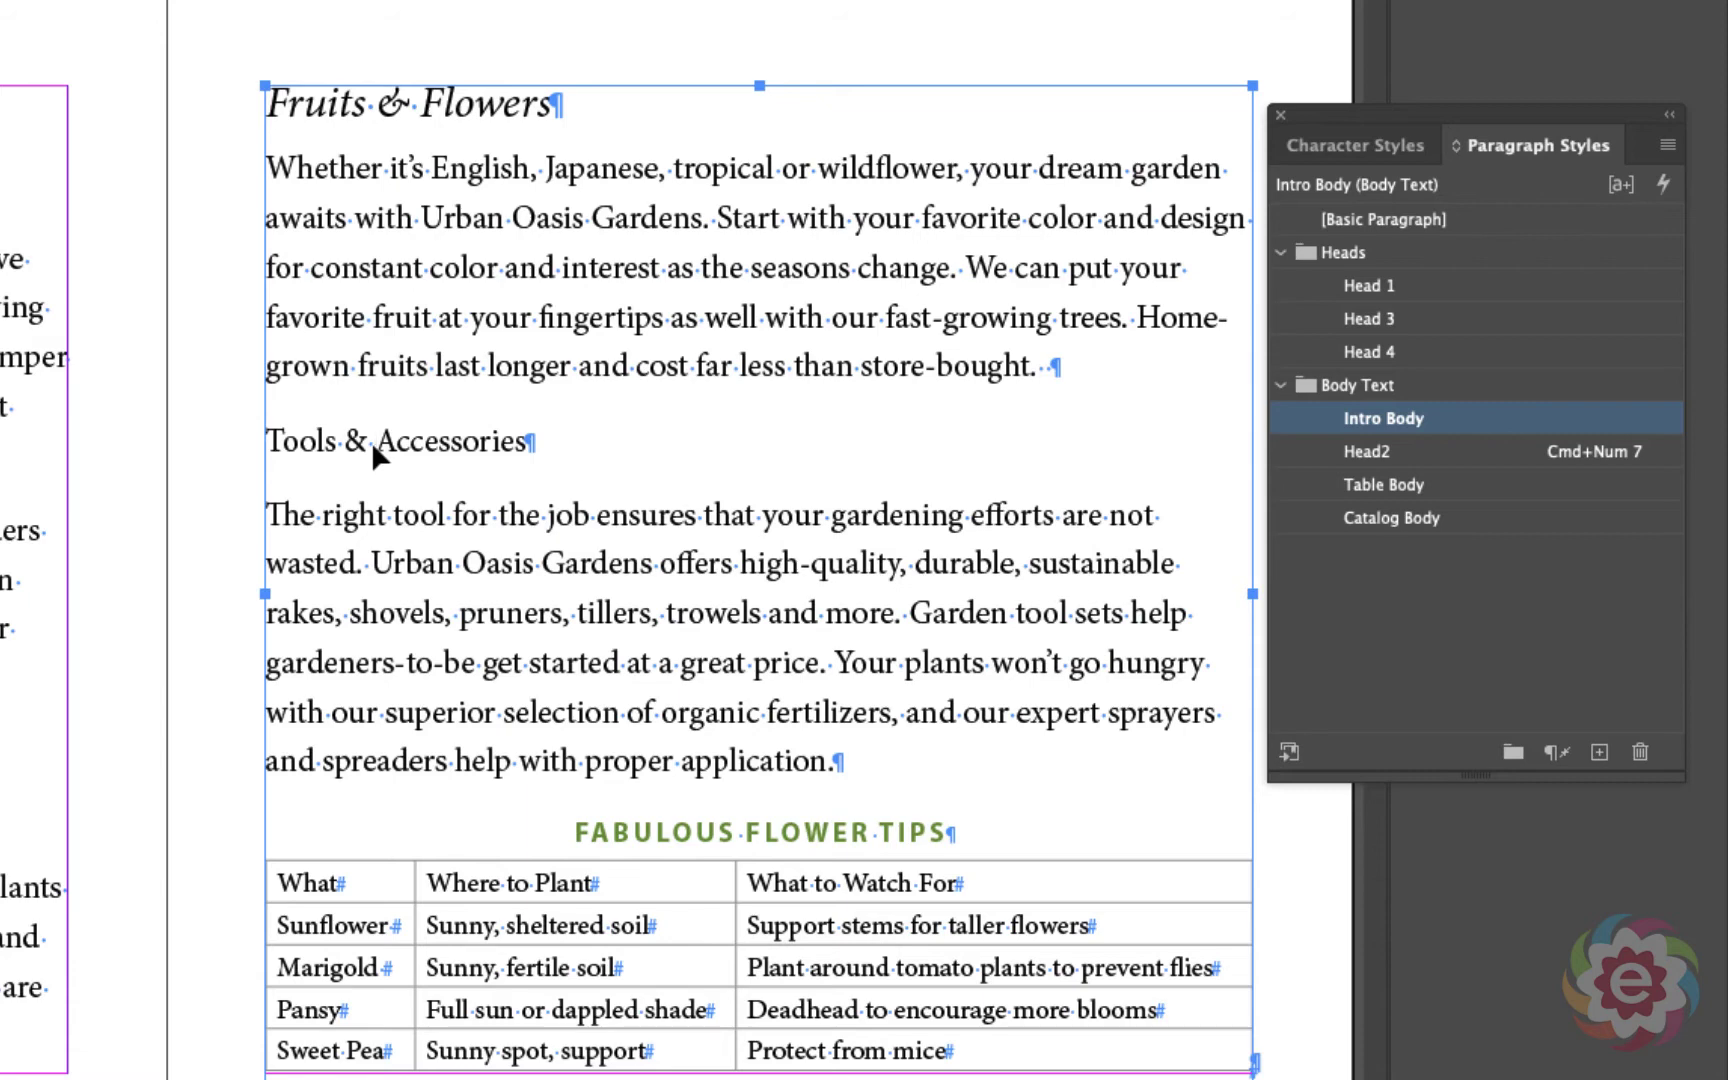
key(super+KP_7)
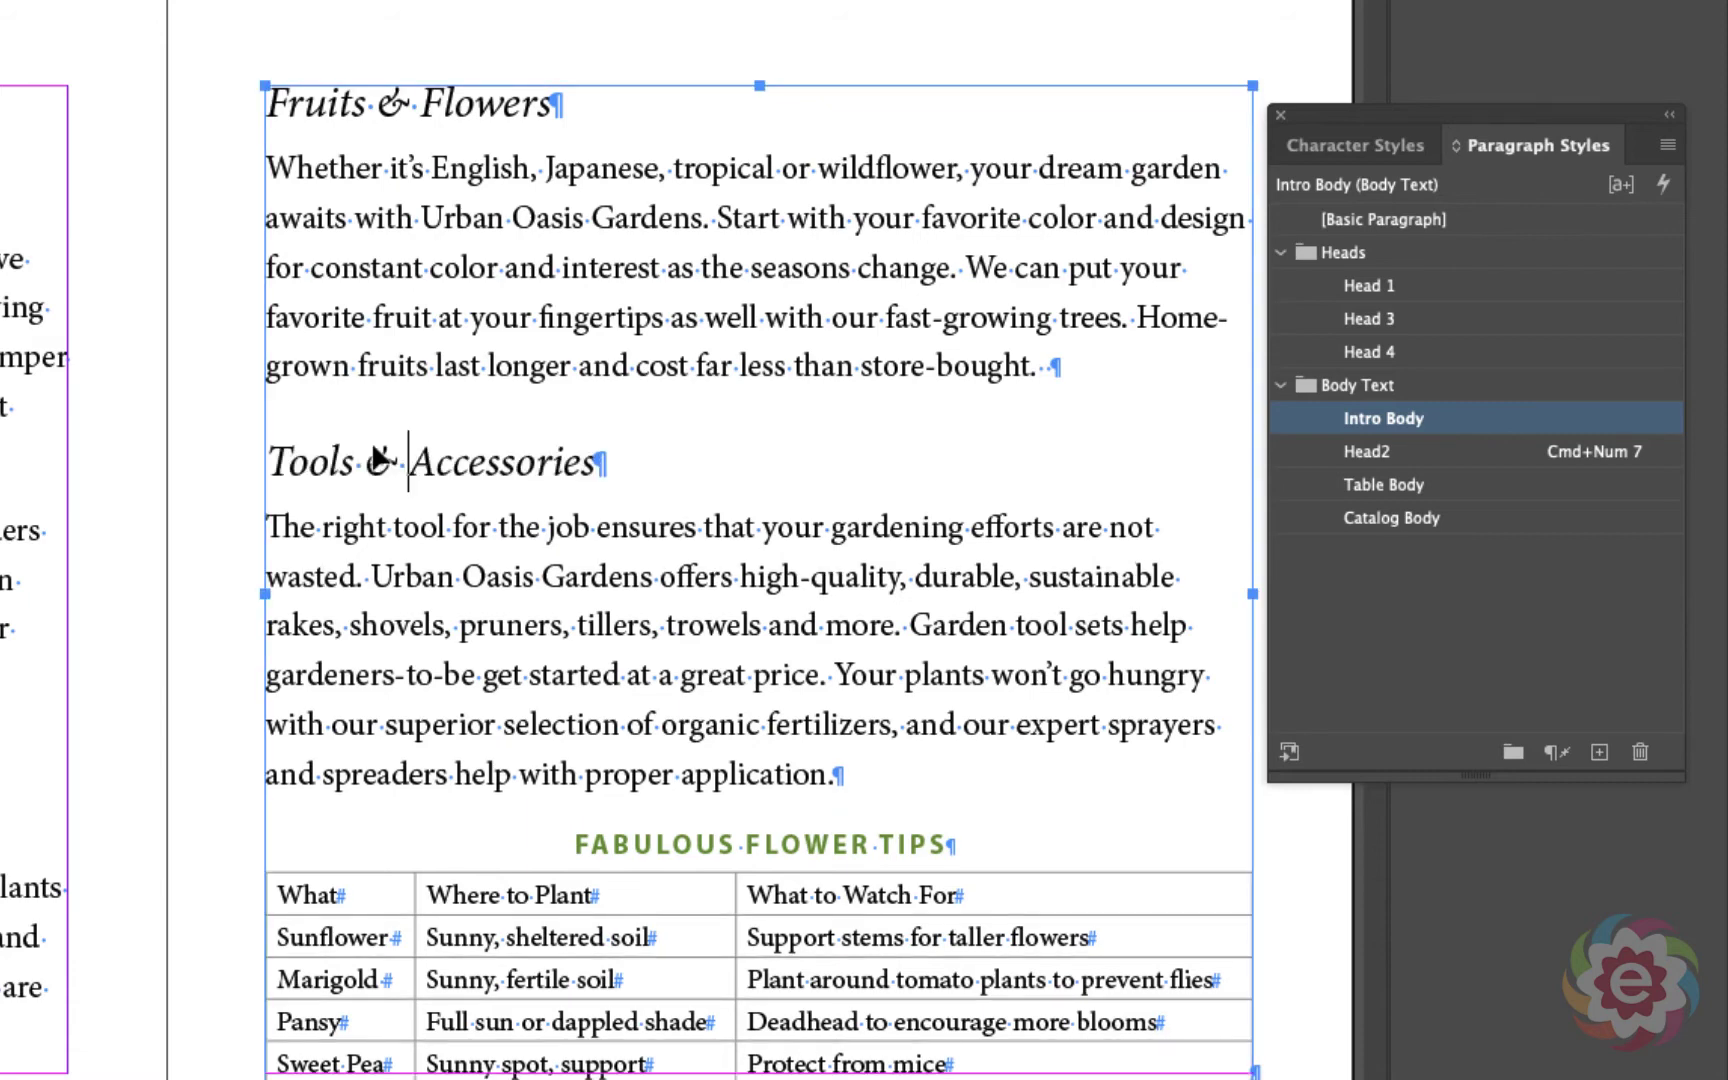
key(Return)
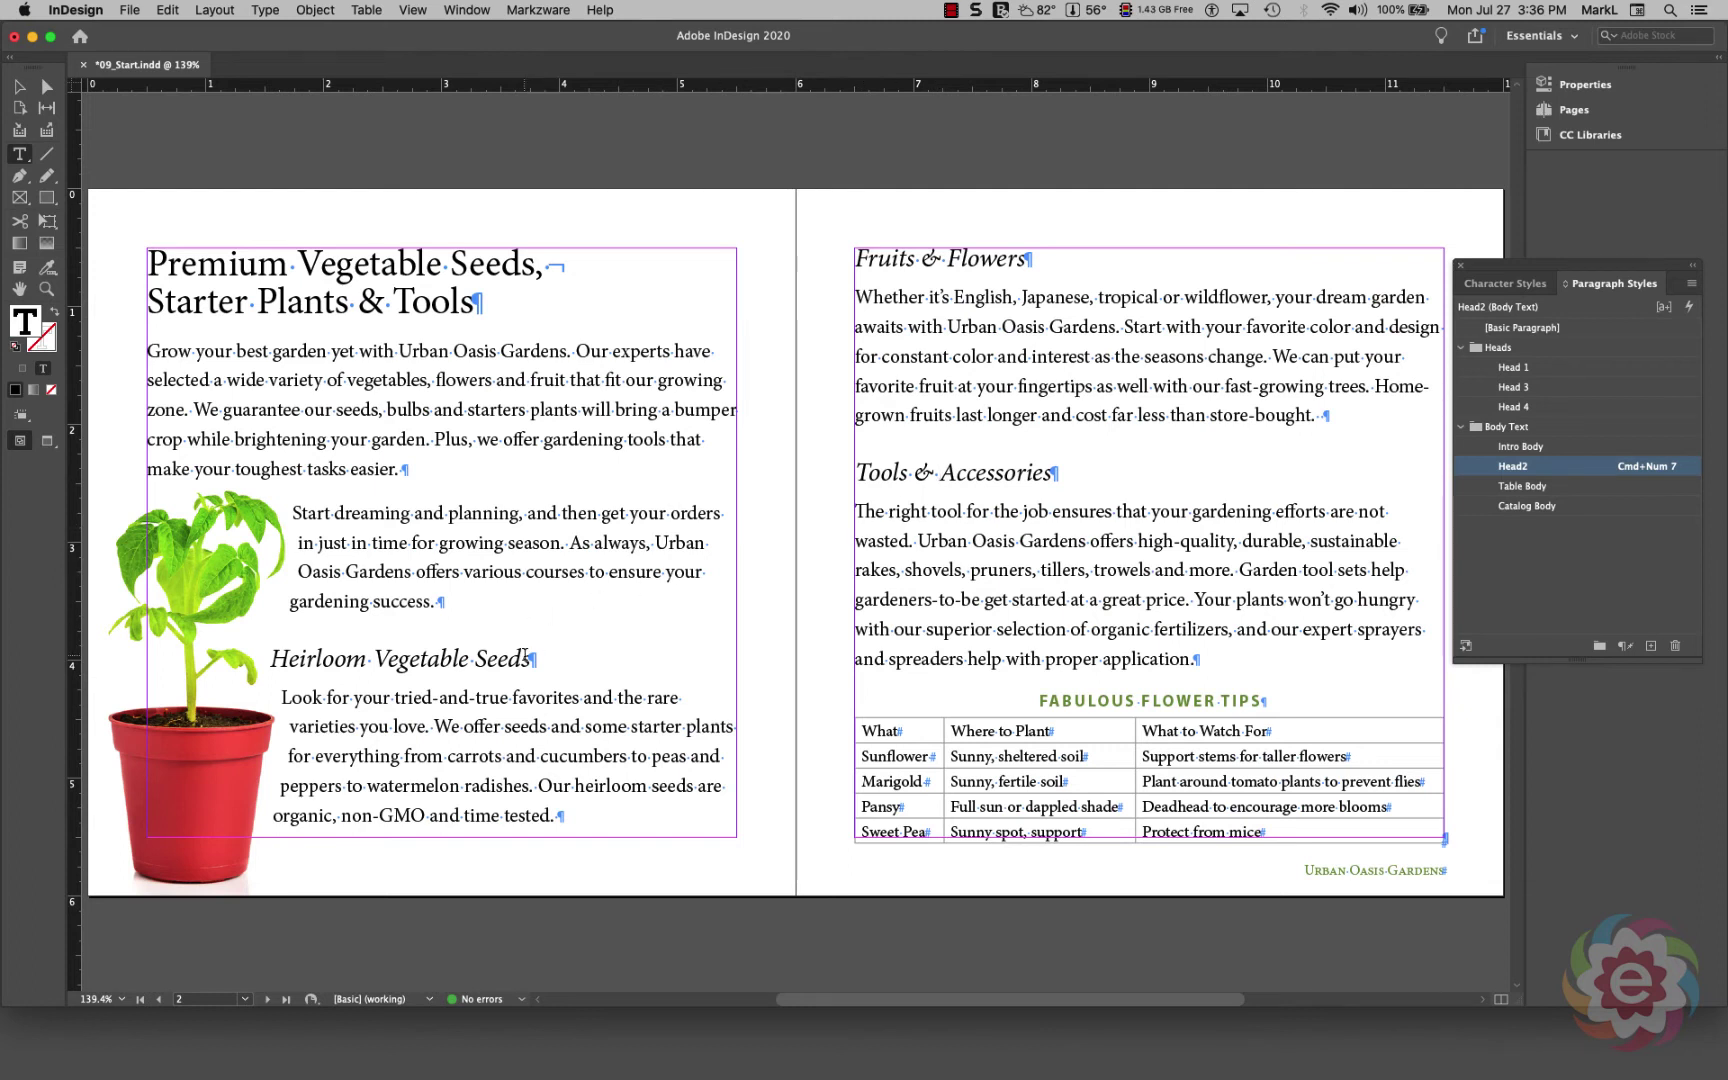
Step: Set the text fill of the "Heirloom Vegetable Seeds" heading to the Green-Brightest swatch
drag(527, 657, 275, 652)
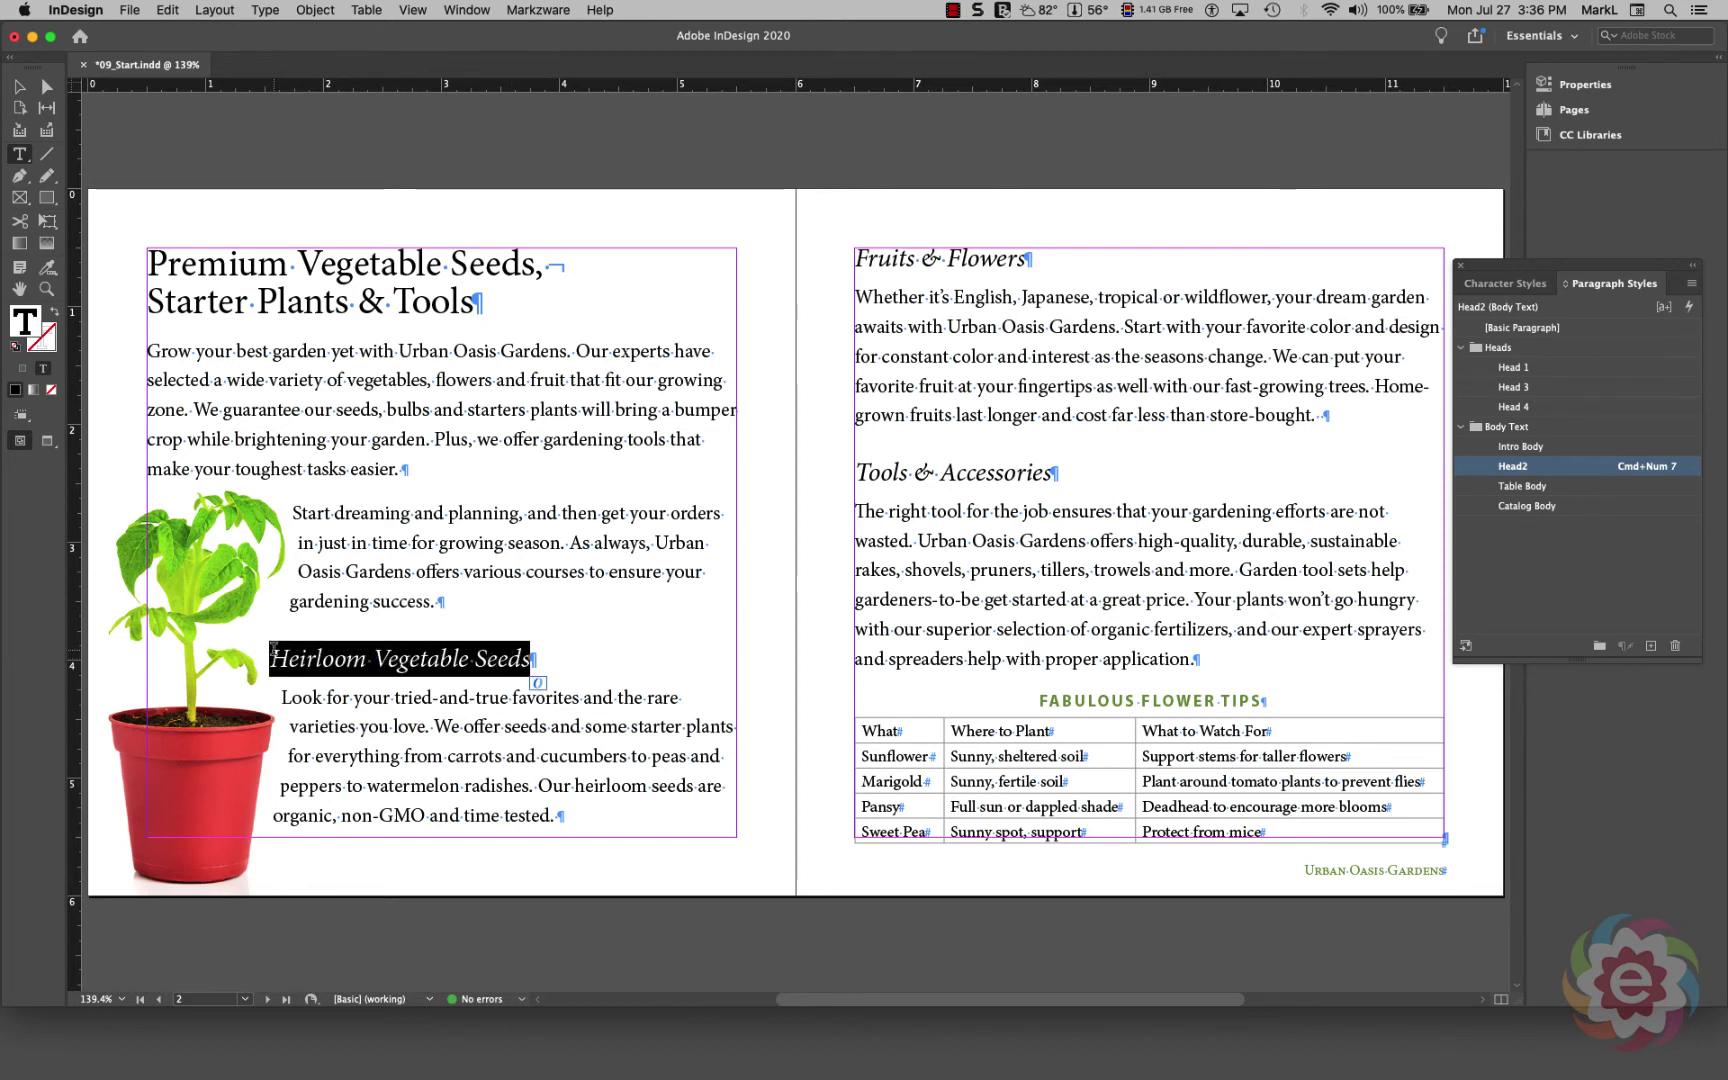
click(1597, 88)
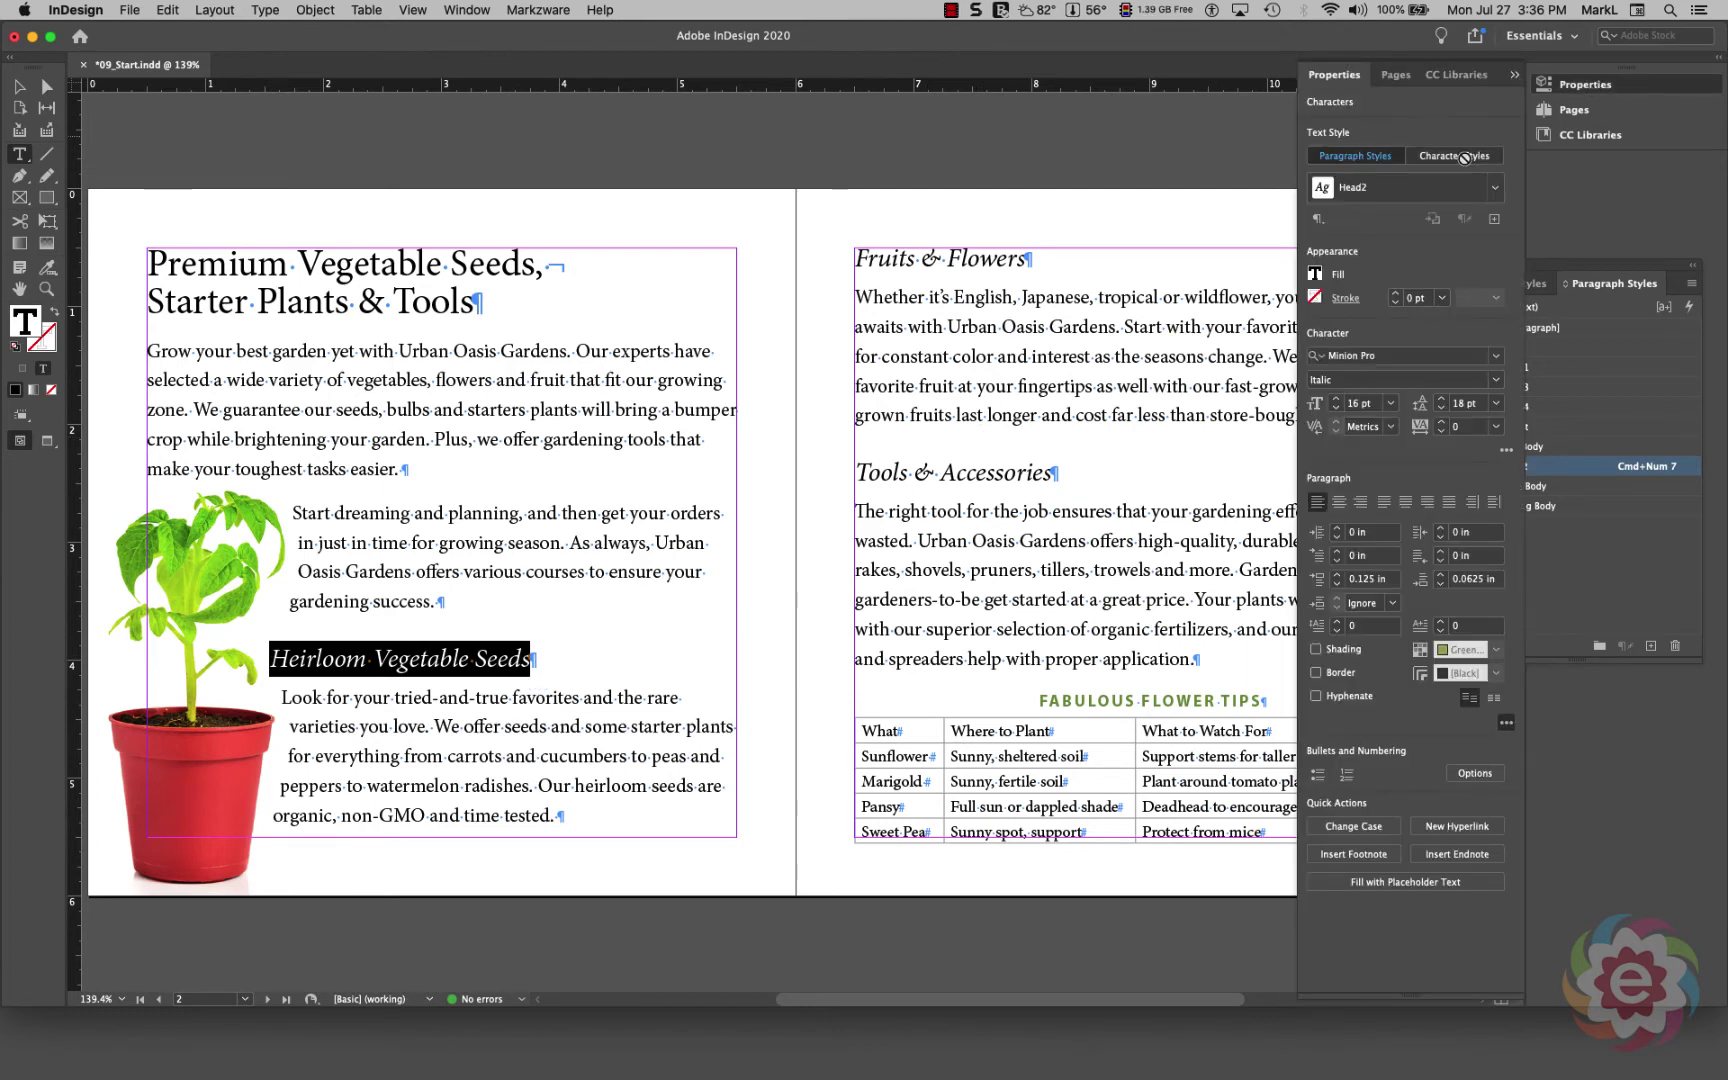
click(1315, 274)
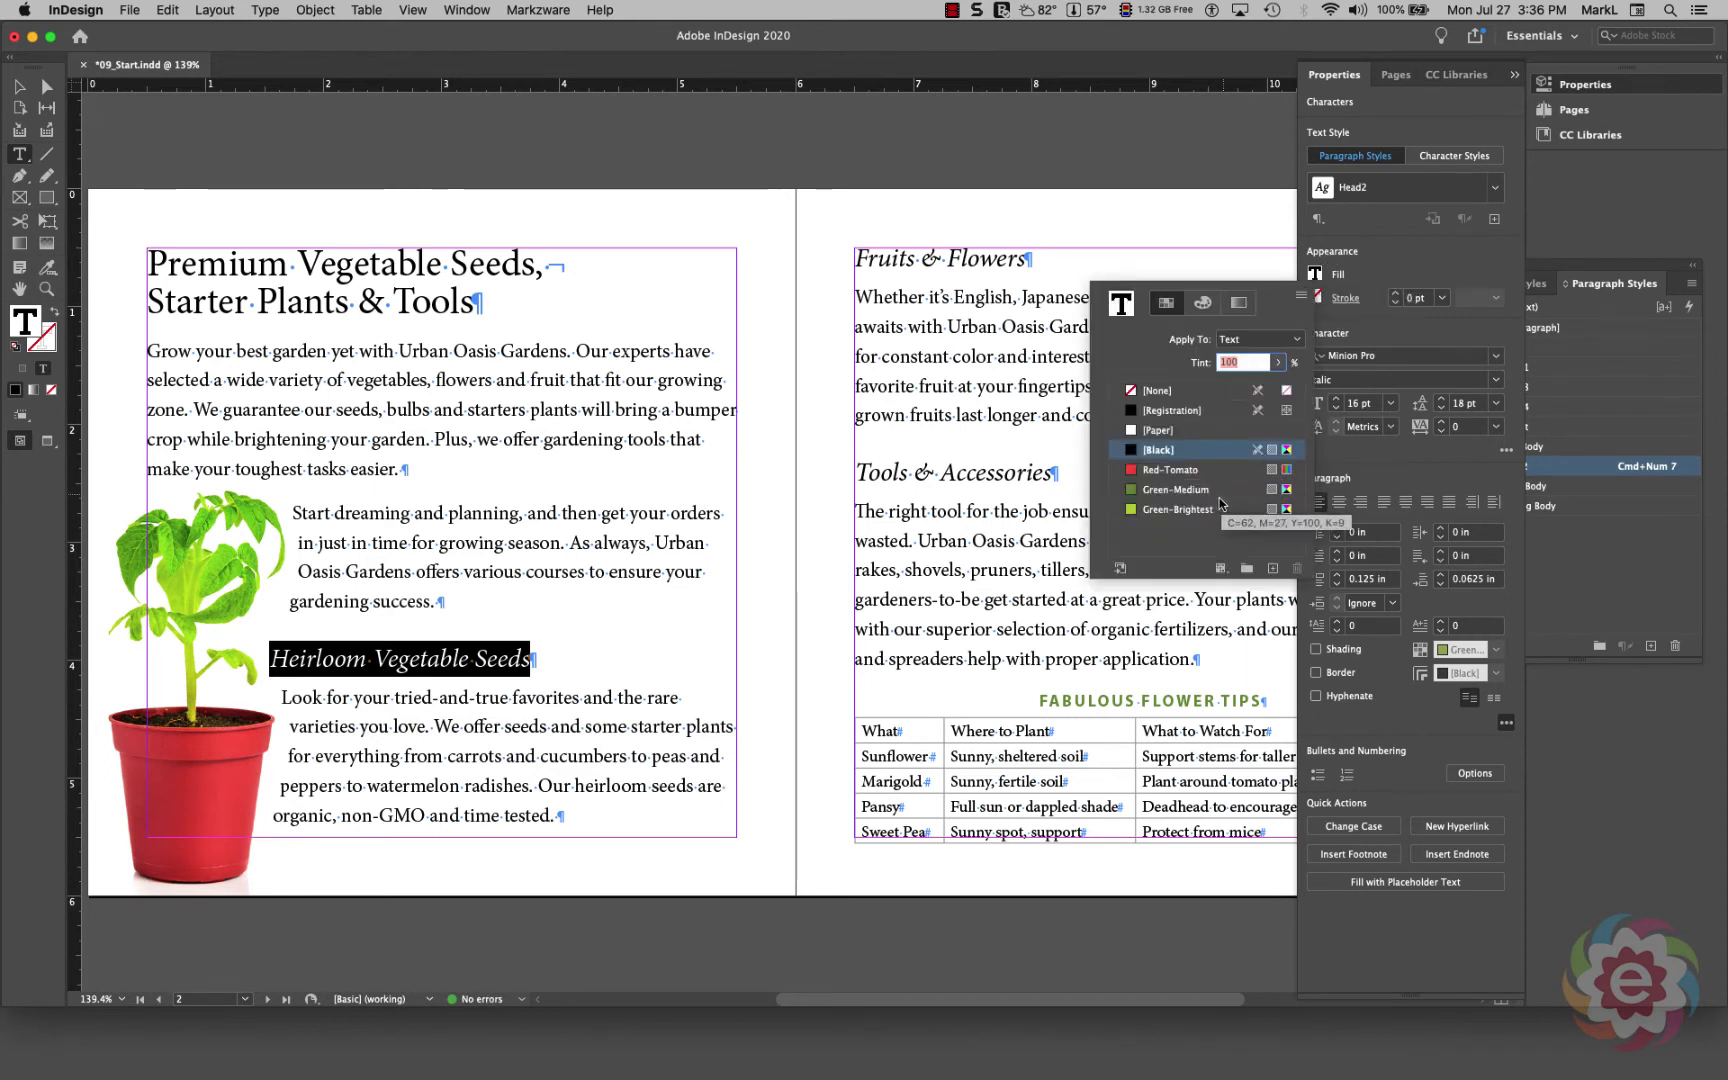
click(1127, 509)
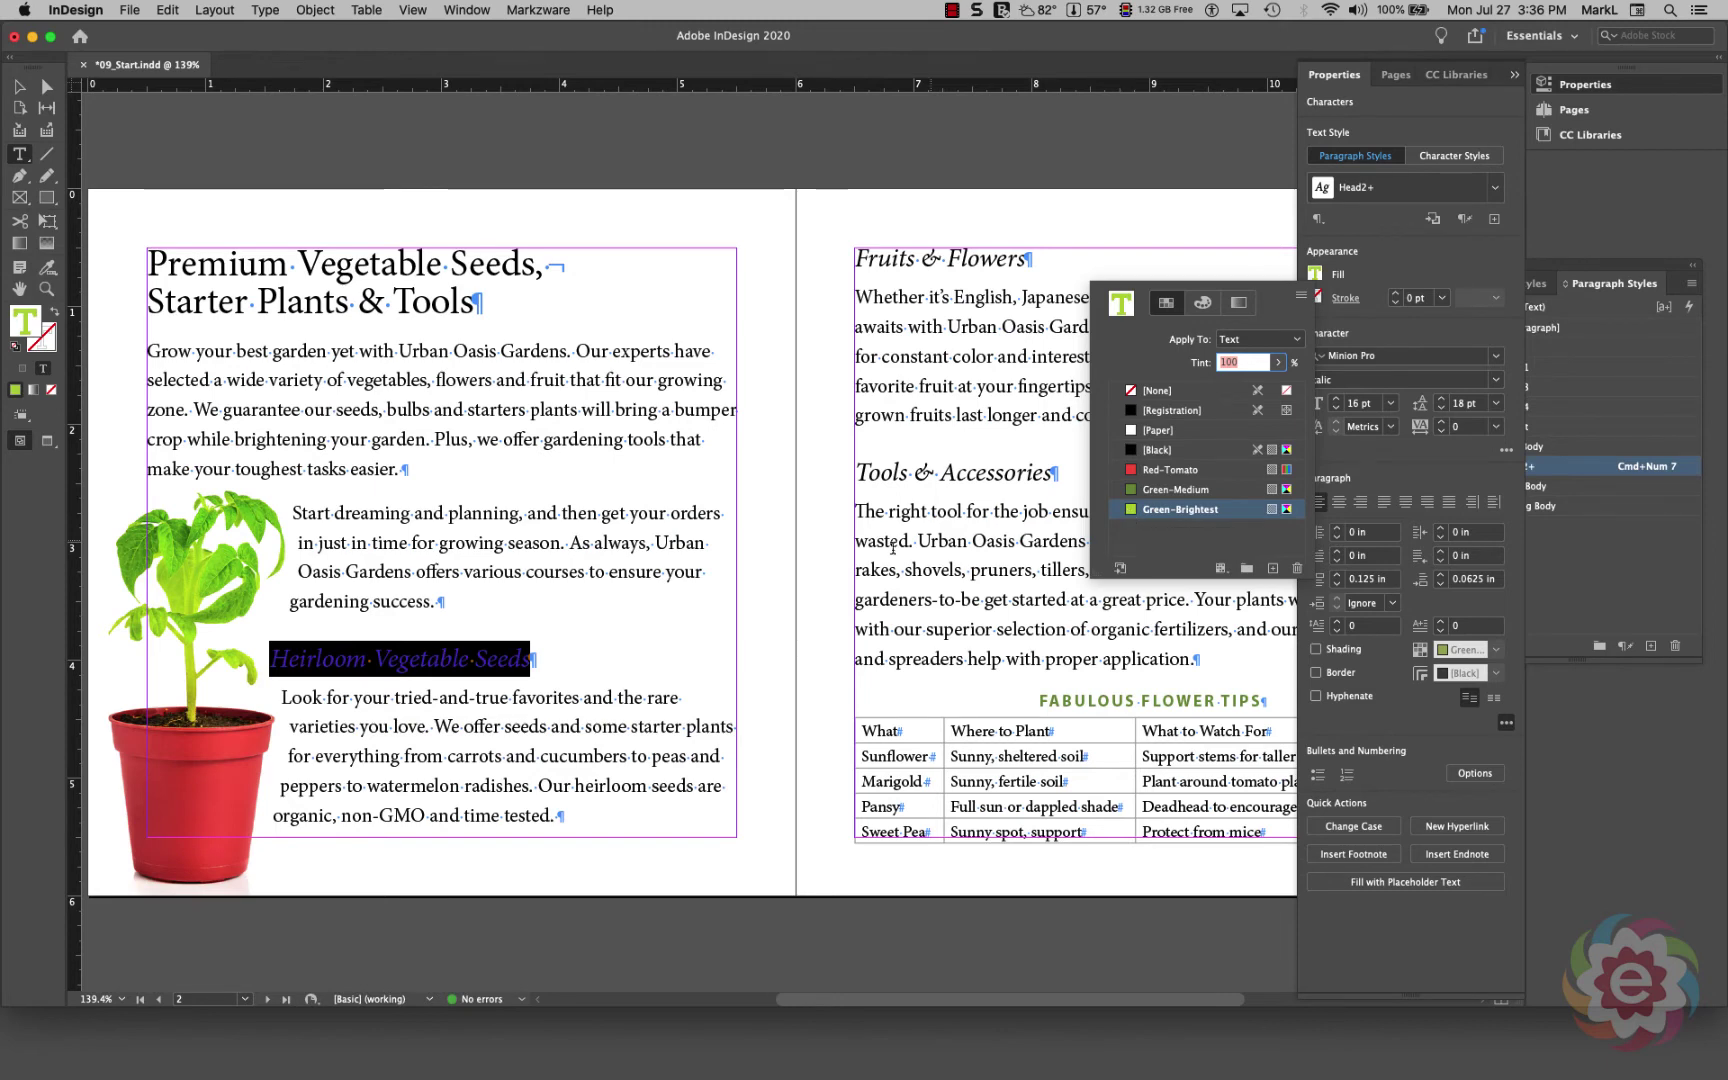
click(508, 660)
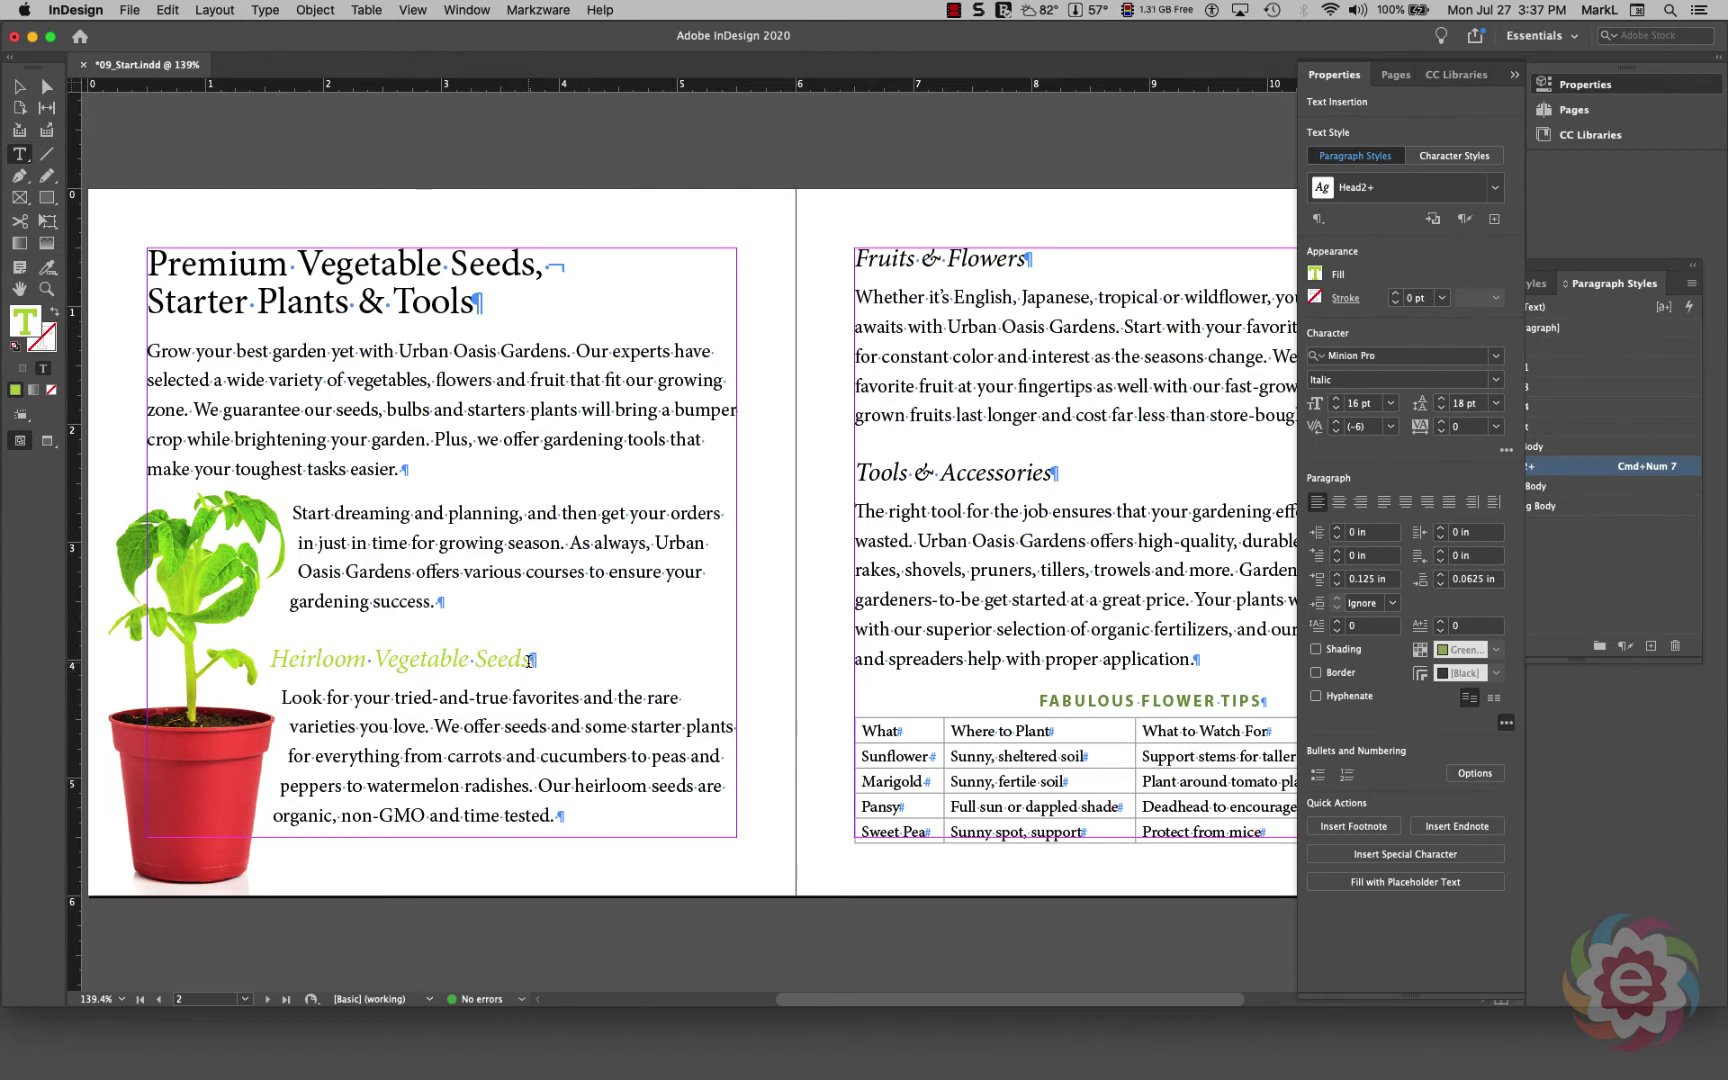
Step: Redefine the Head2 paragraph style from the recolored "Heirloom Vegetable Seeds" heading
drag(528, 660, 266, 650)
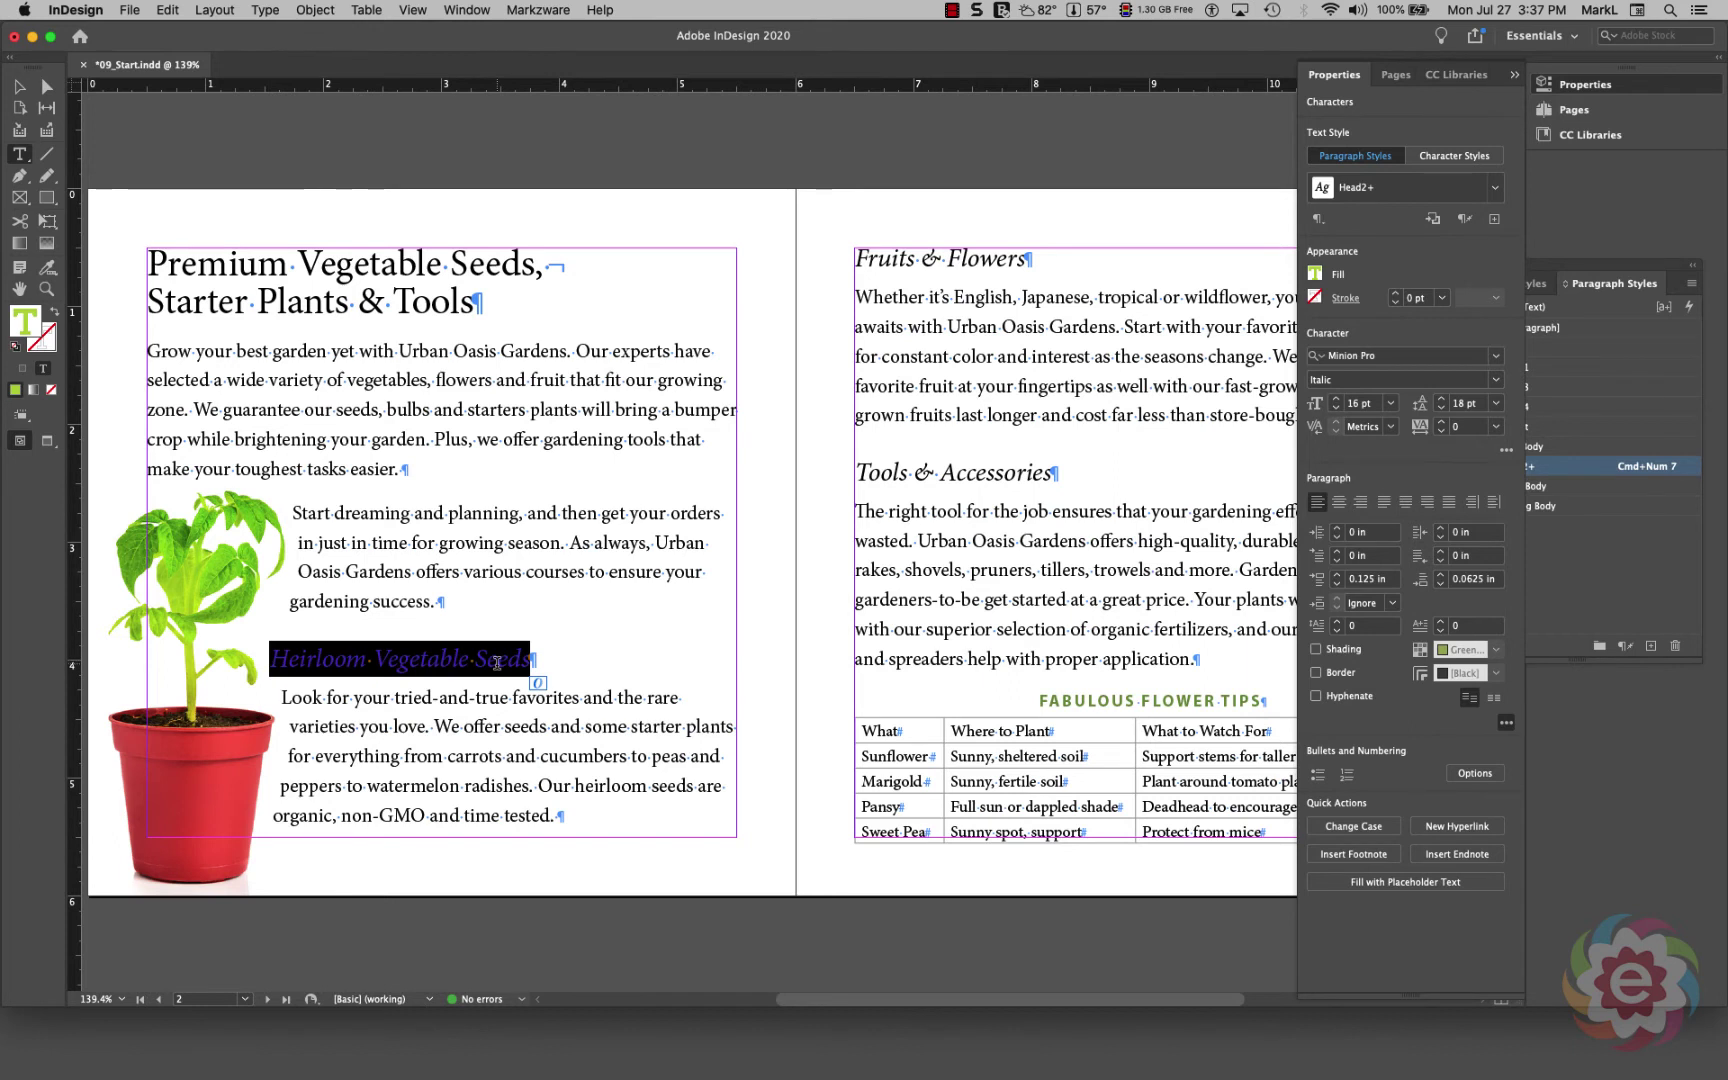
click(1609, 84)
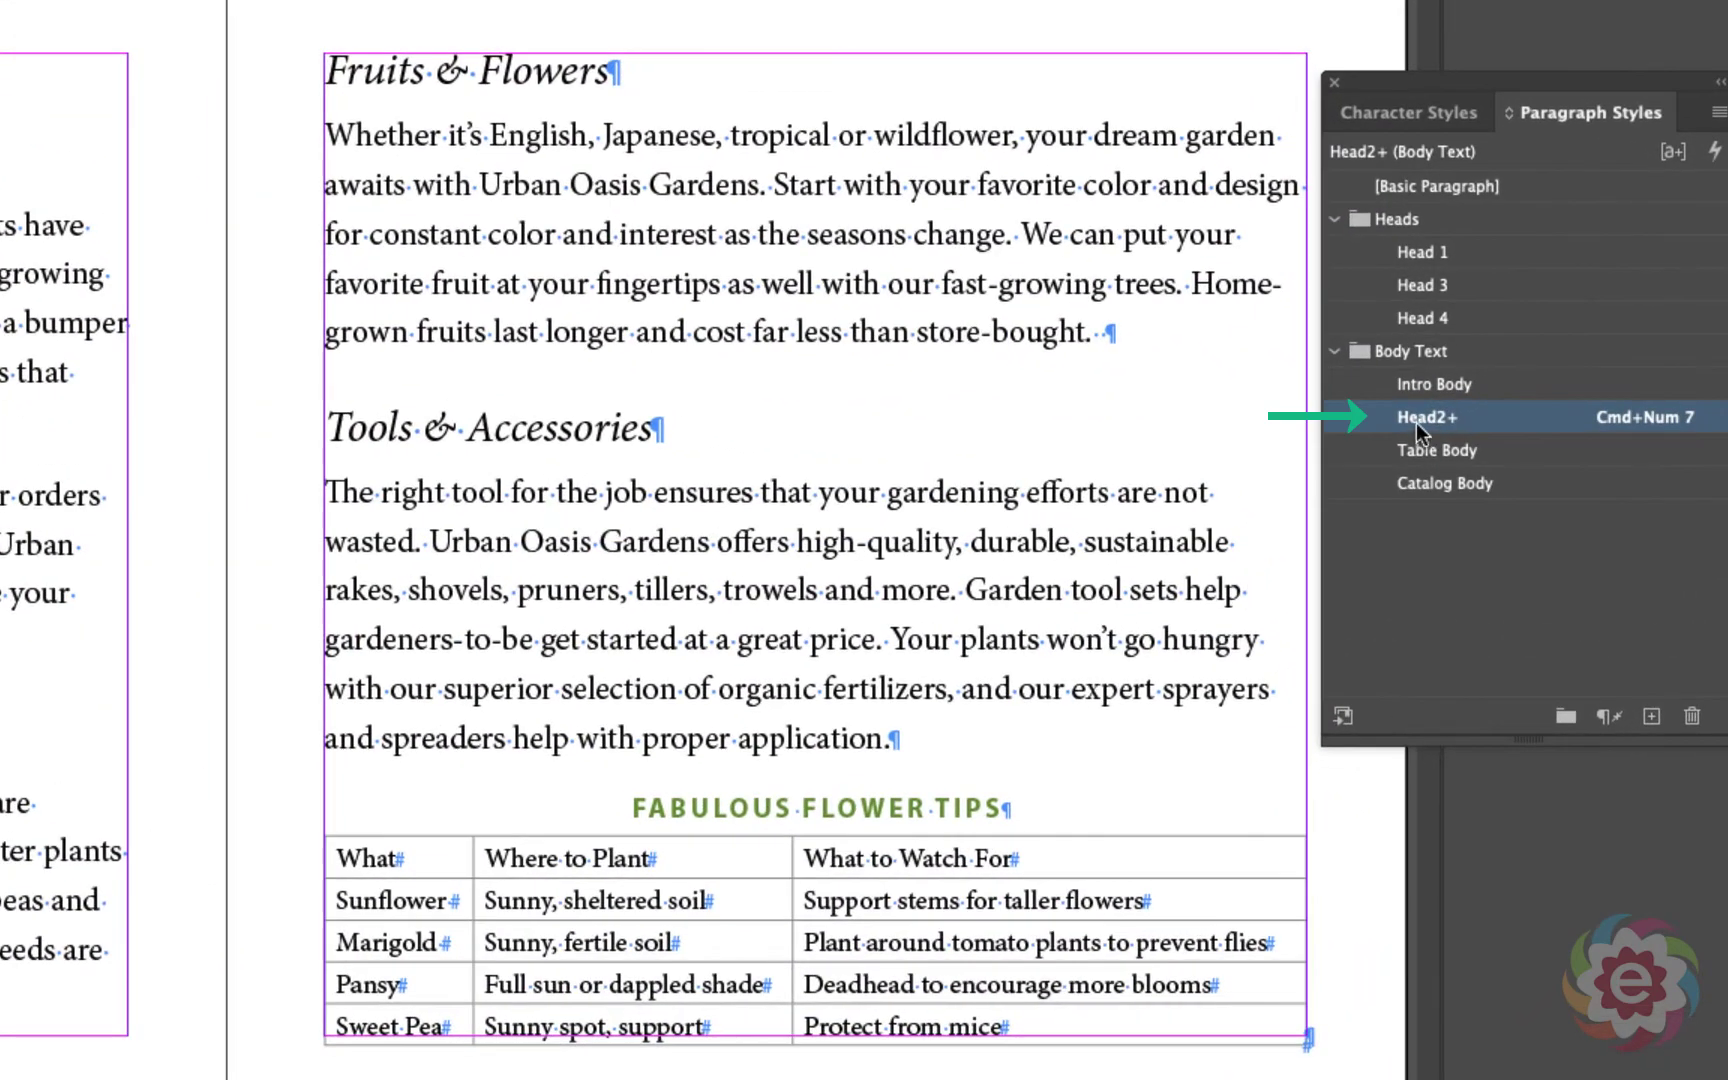
mouse_move(1409, 424)
right_click(1413, 423)
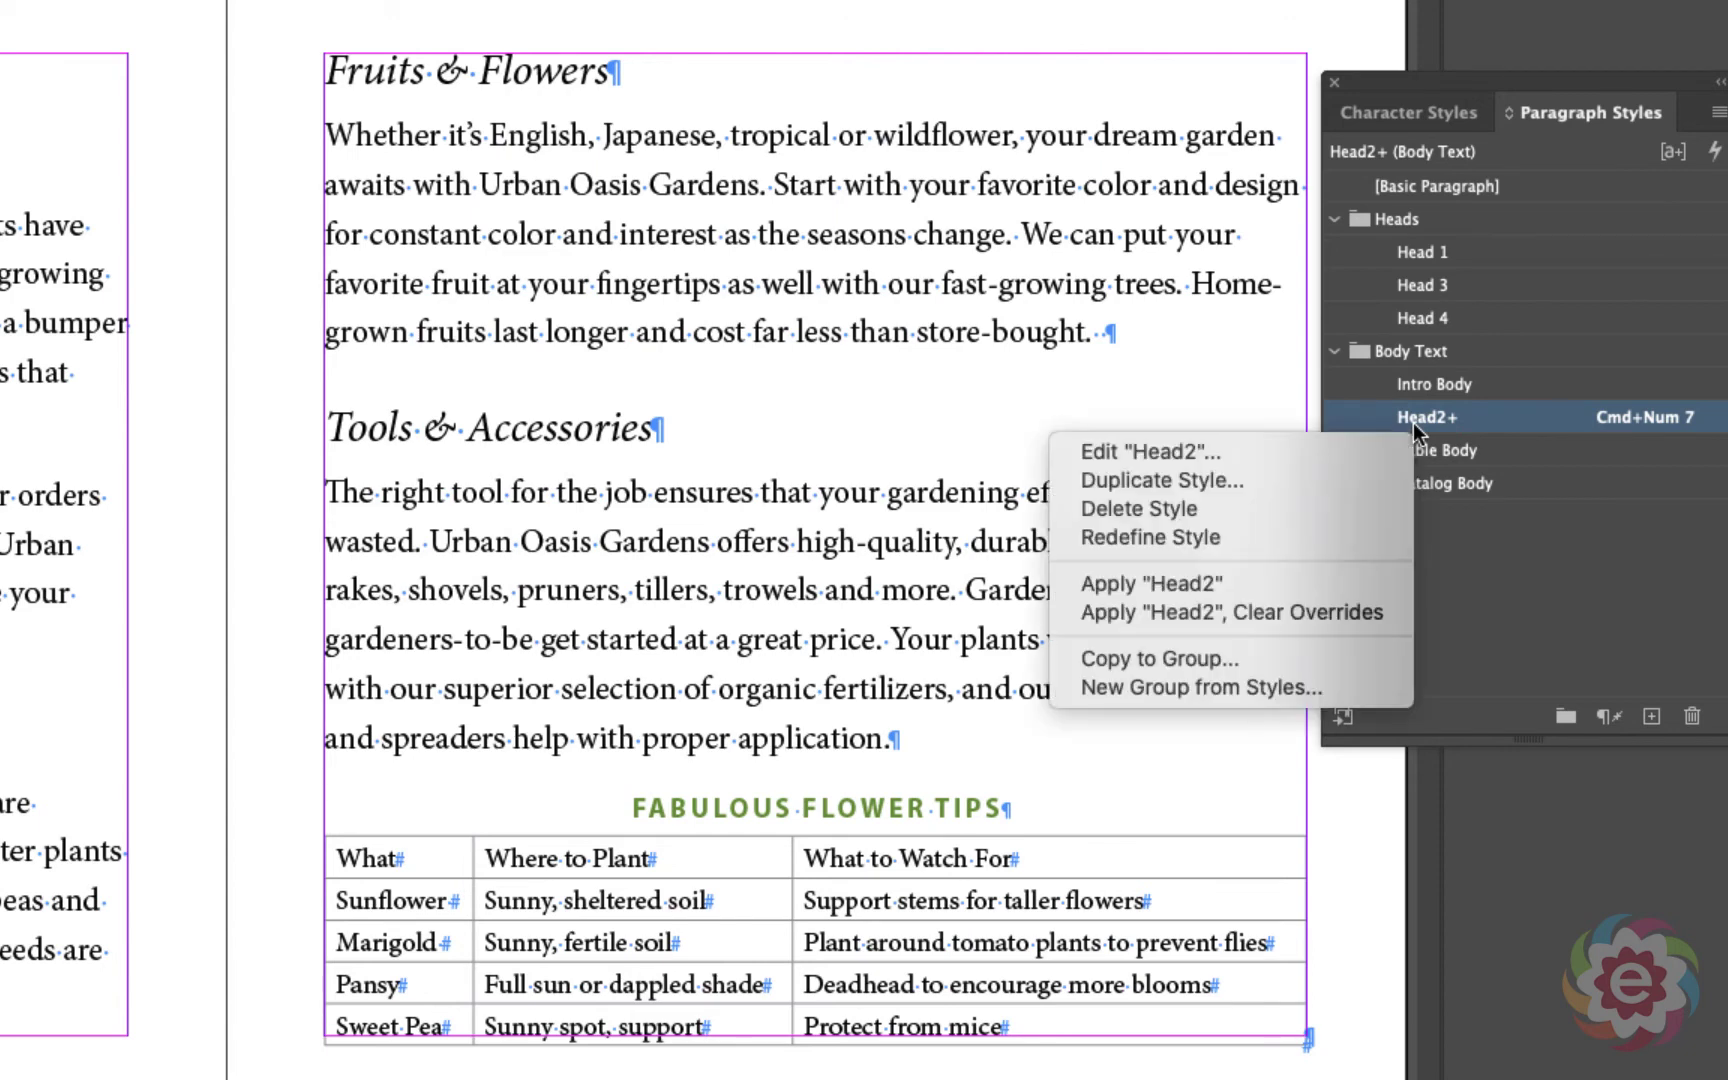
click(1353, 539)
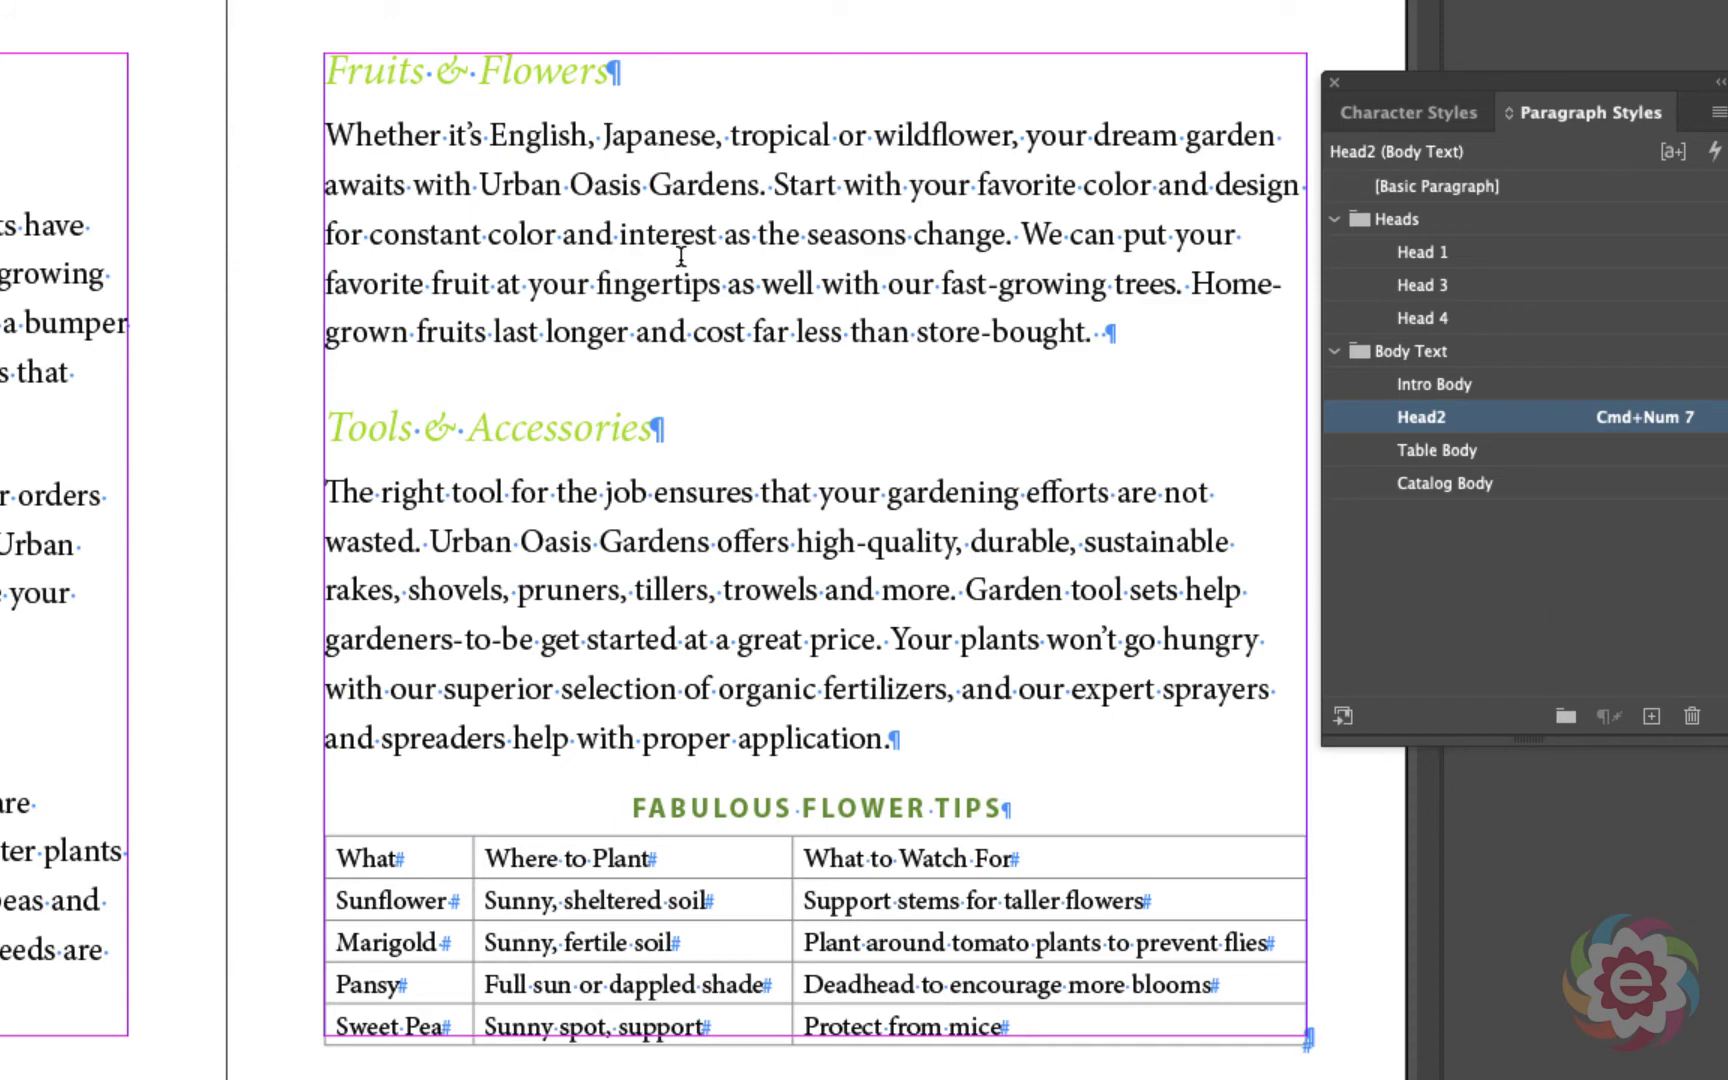
click(480, 70)
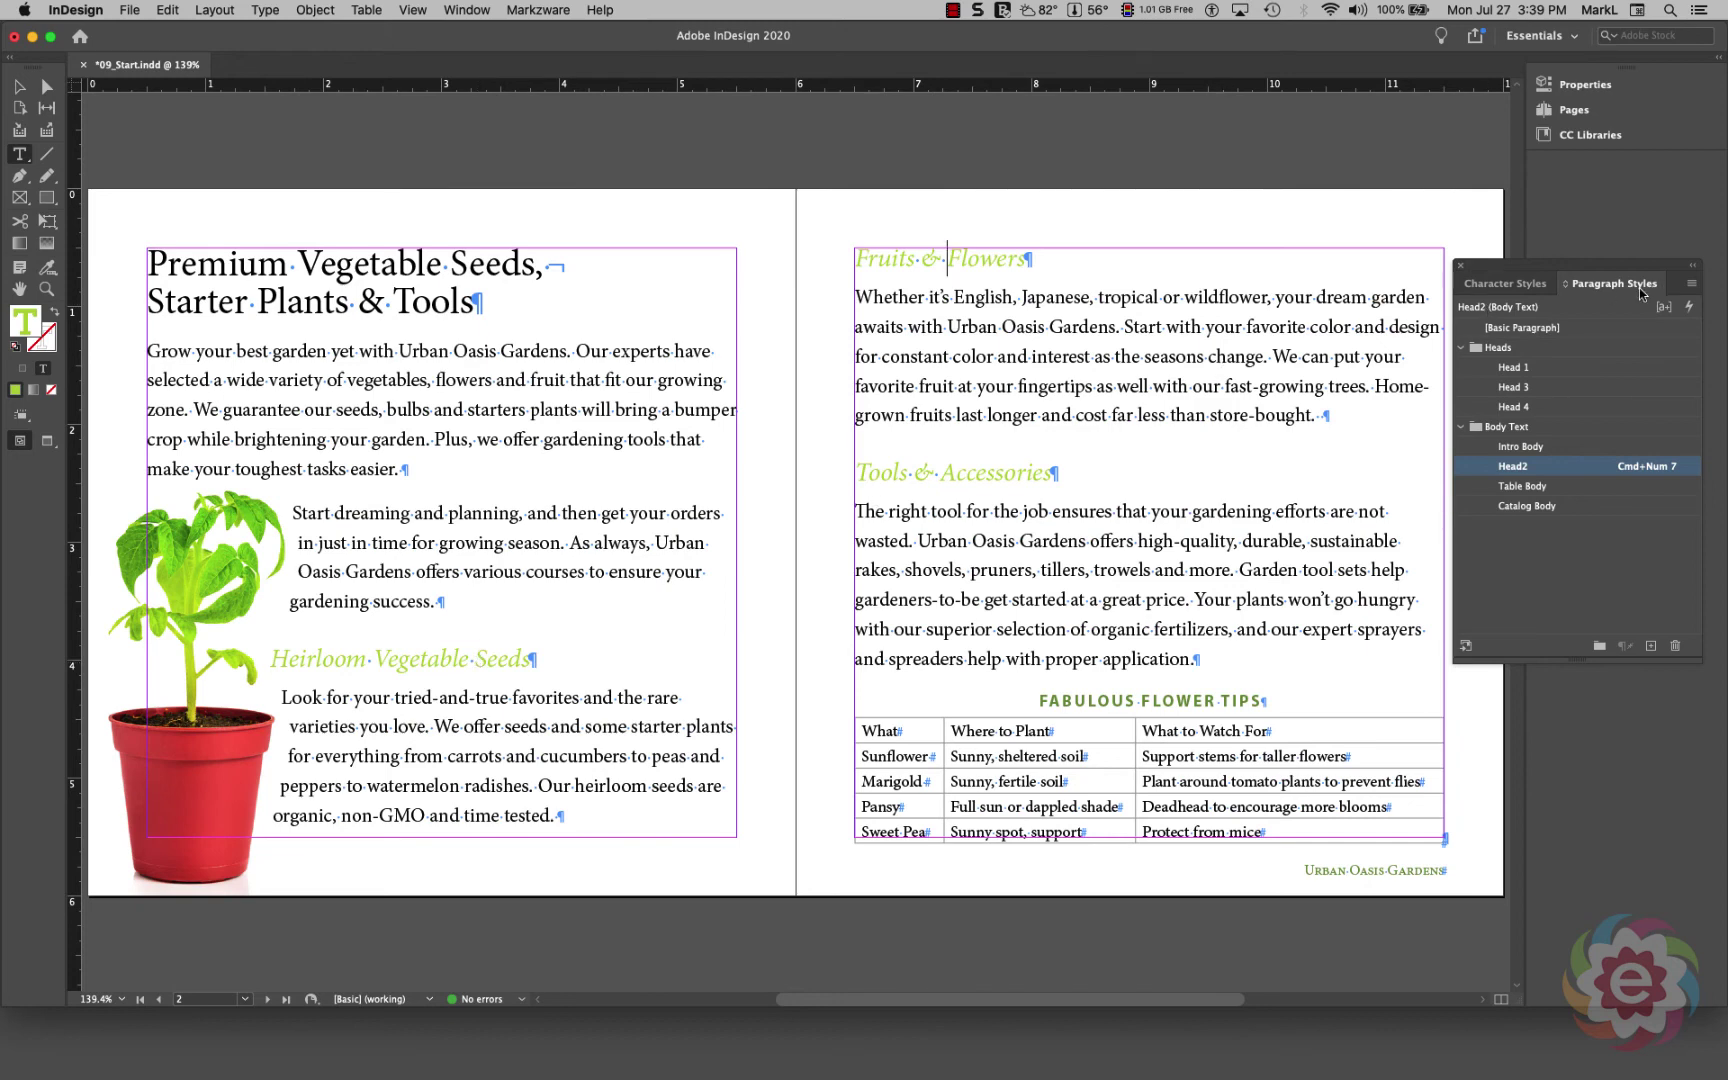
click(1691, 284)
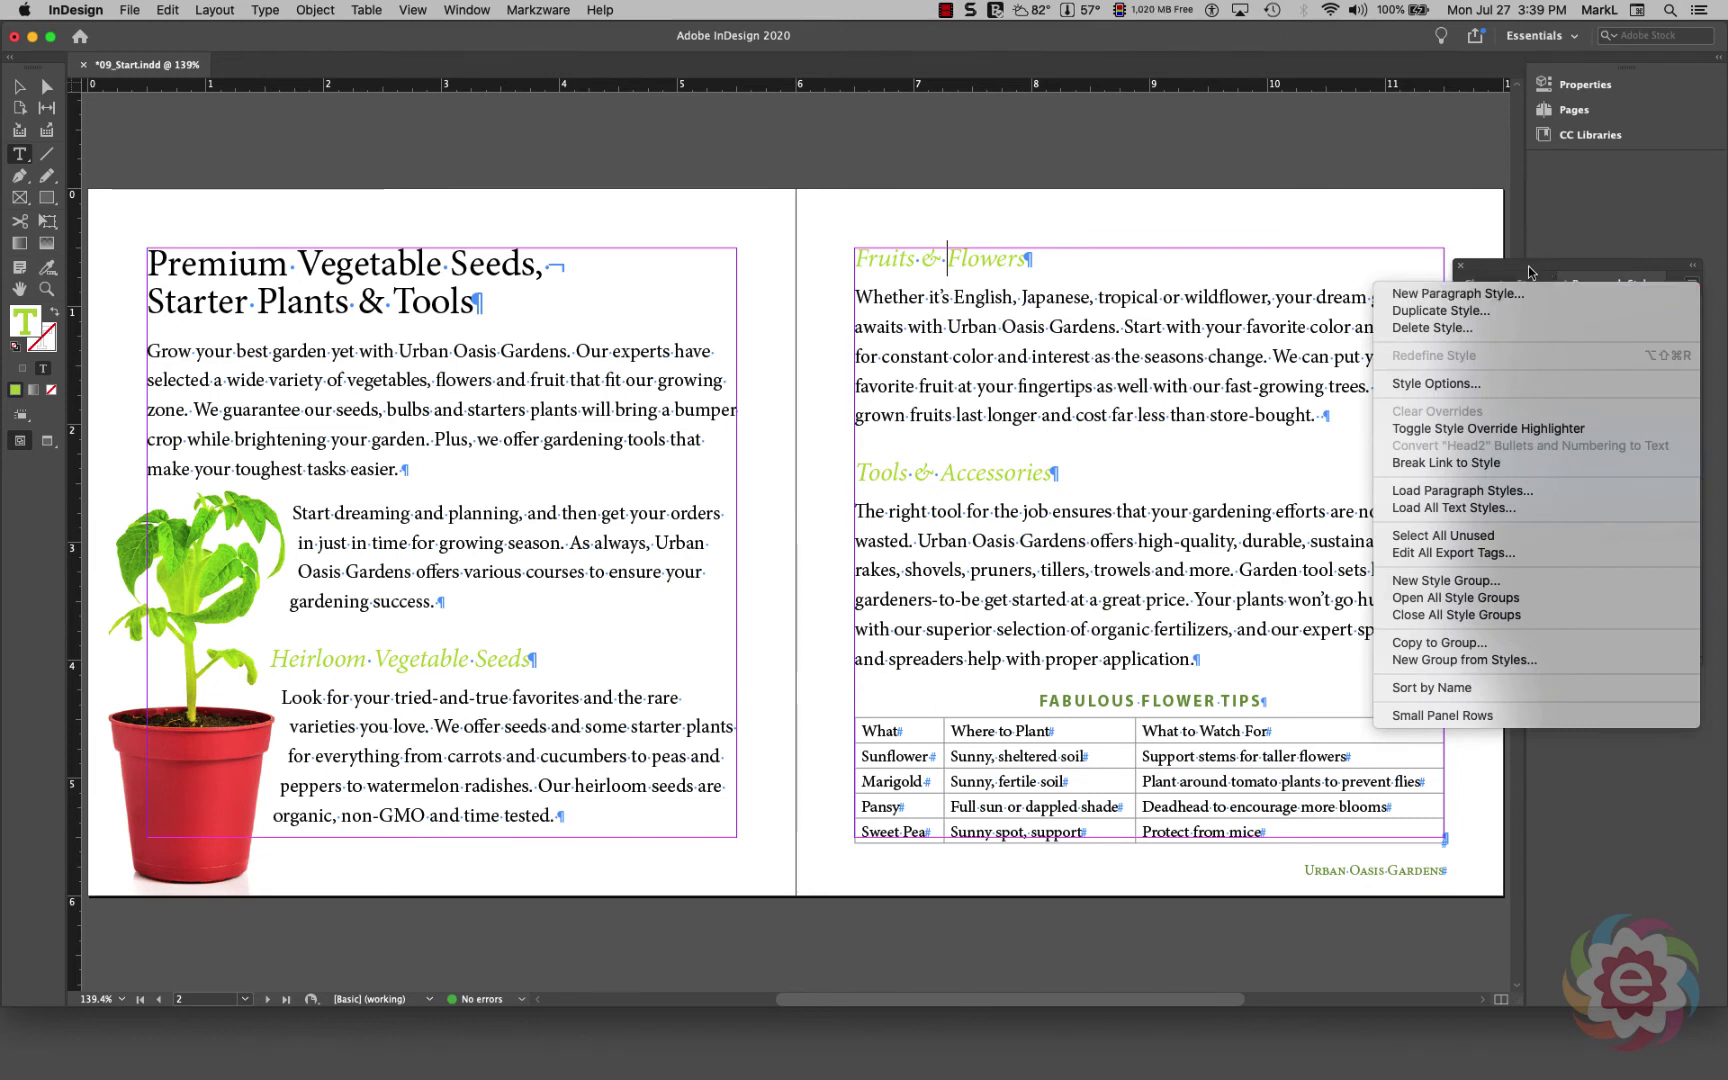
key(Escape)
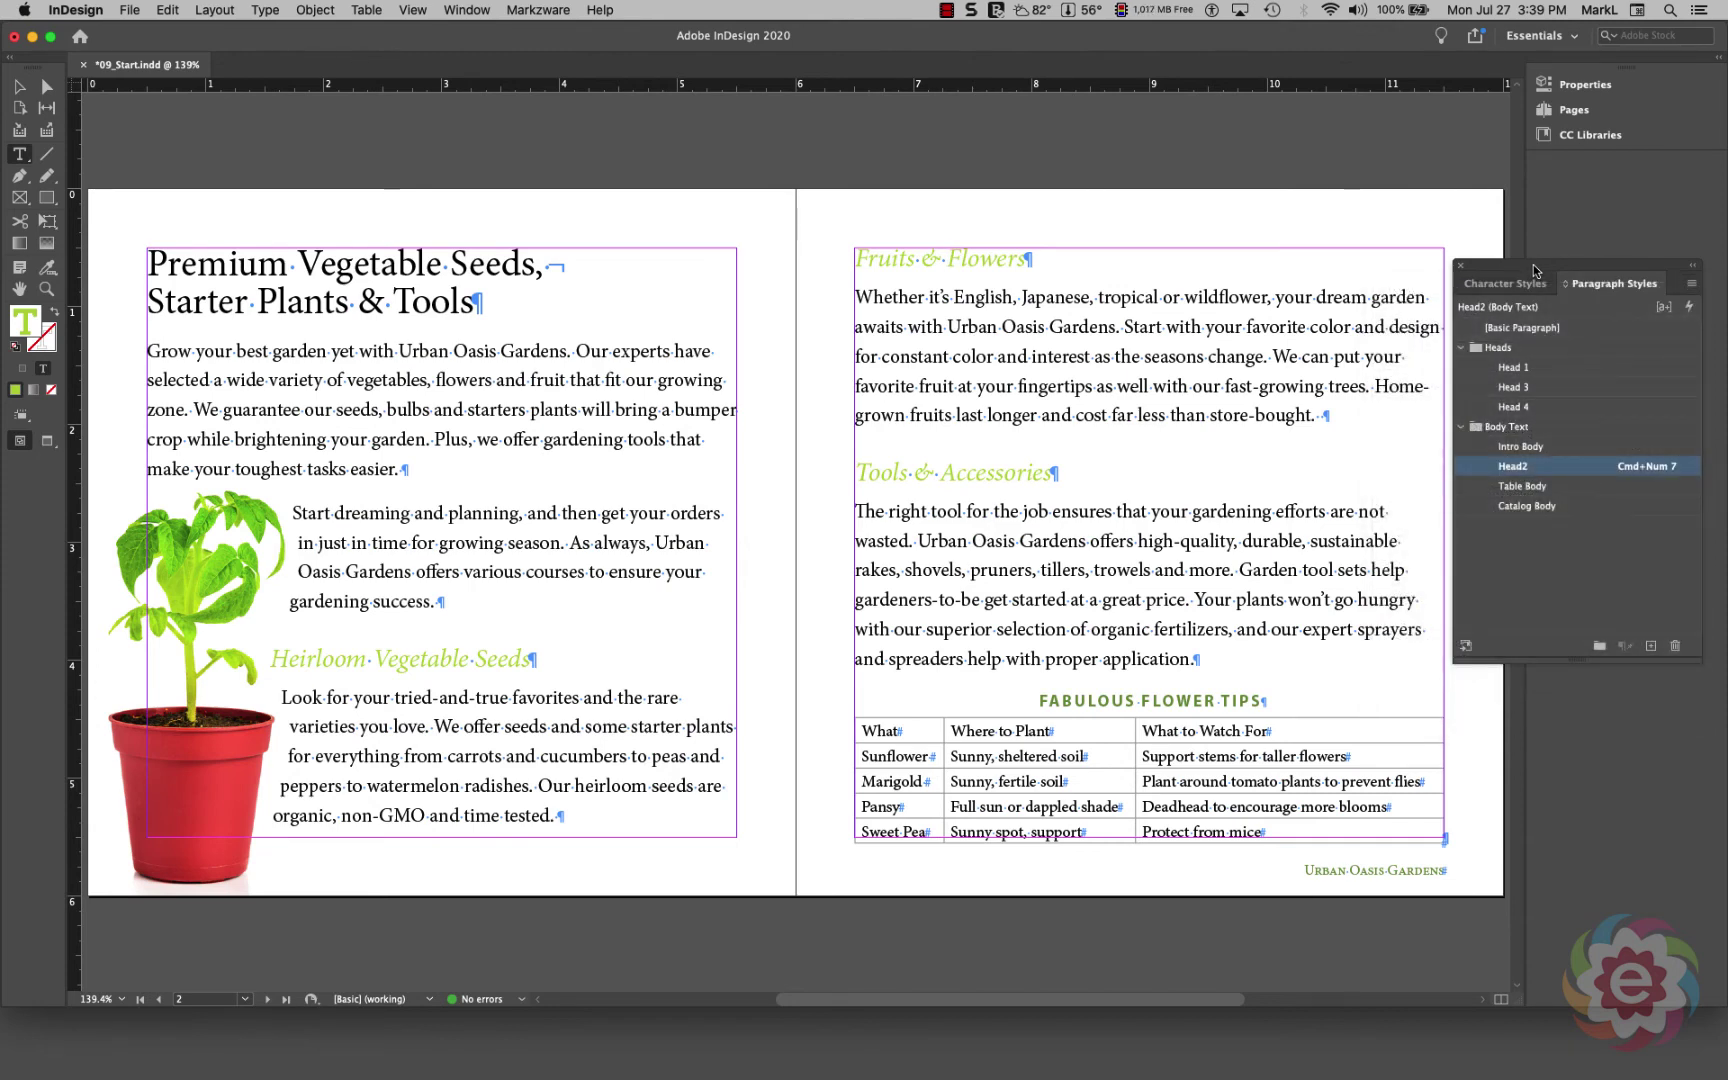
click(1004, 474)
Step: Change the "Heirloom Vegetable Seeds" heading's font to FatFrank Heavy
drag(532, 658, 276, 645)
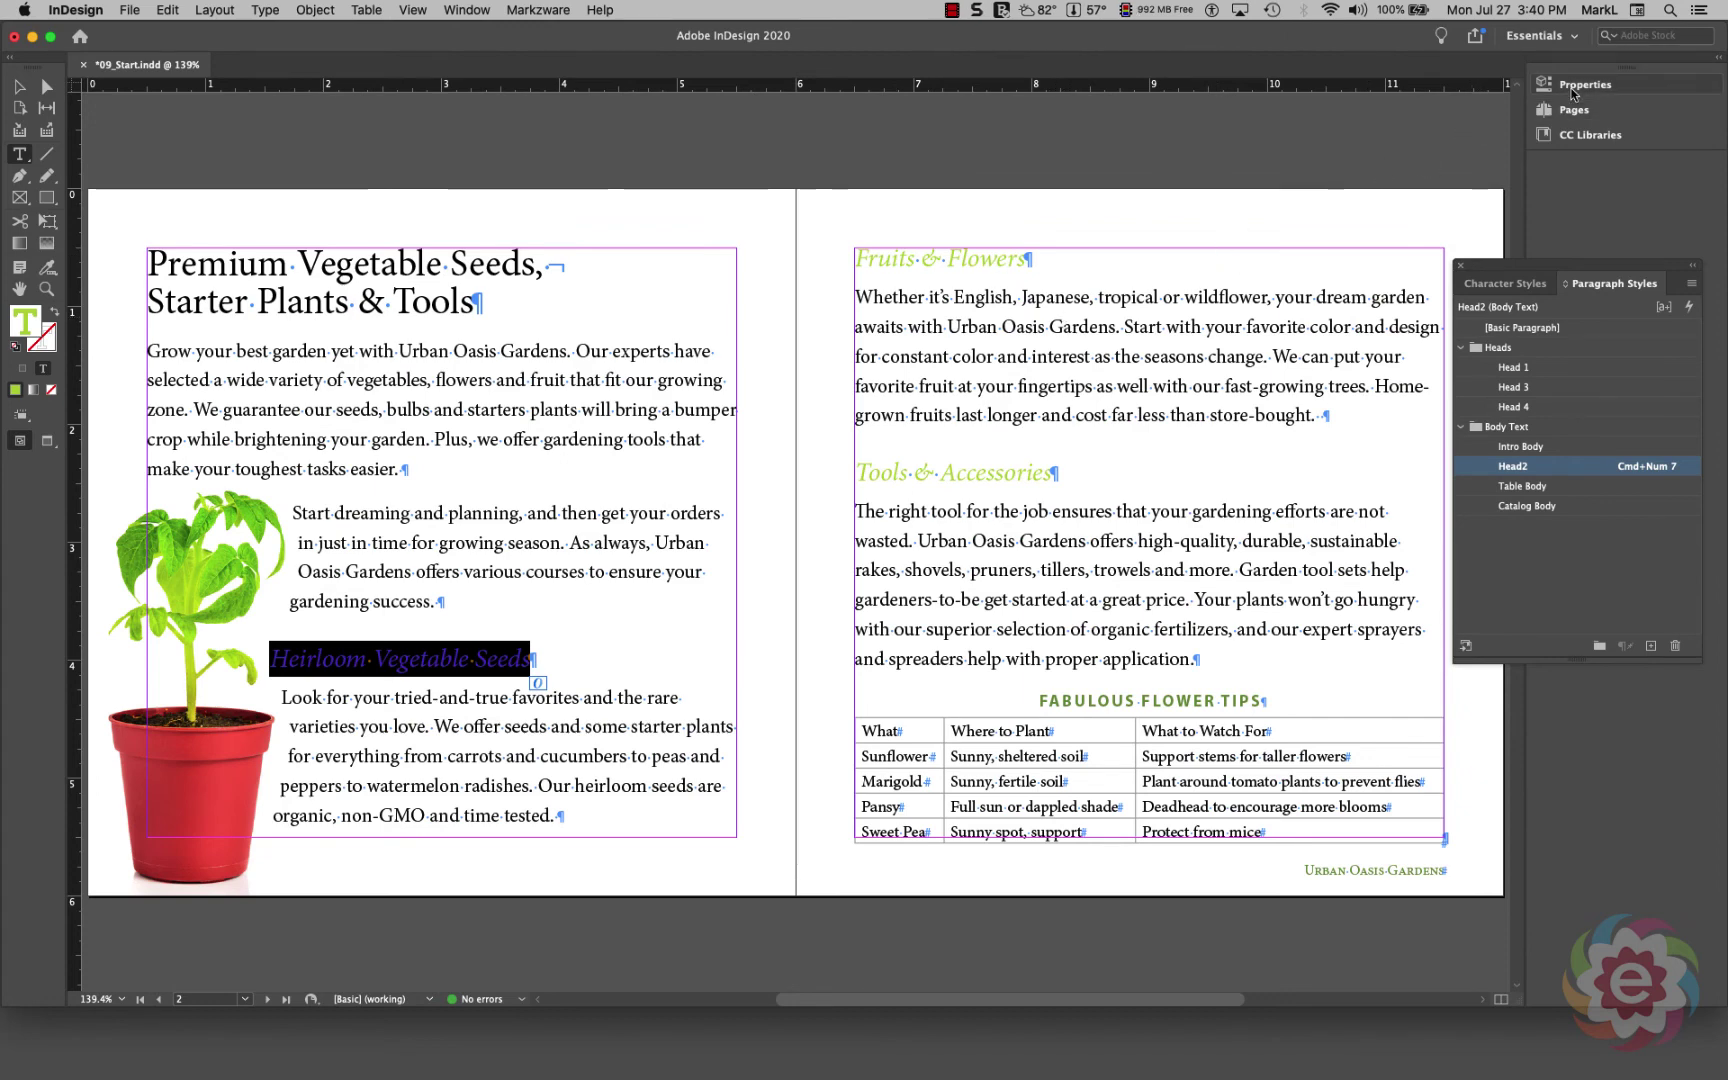
click(1569, 86)
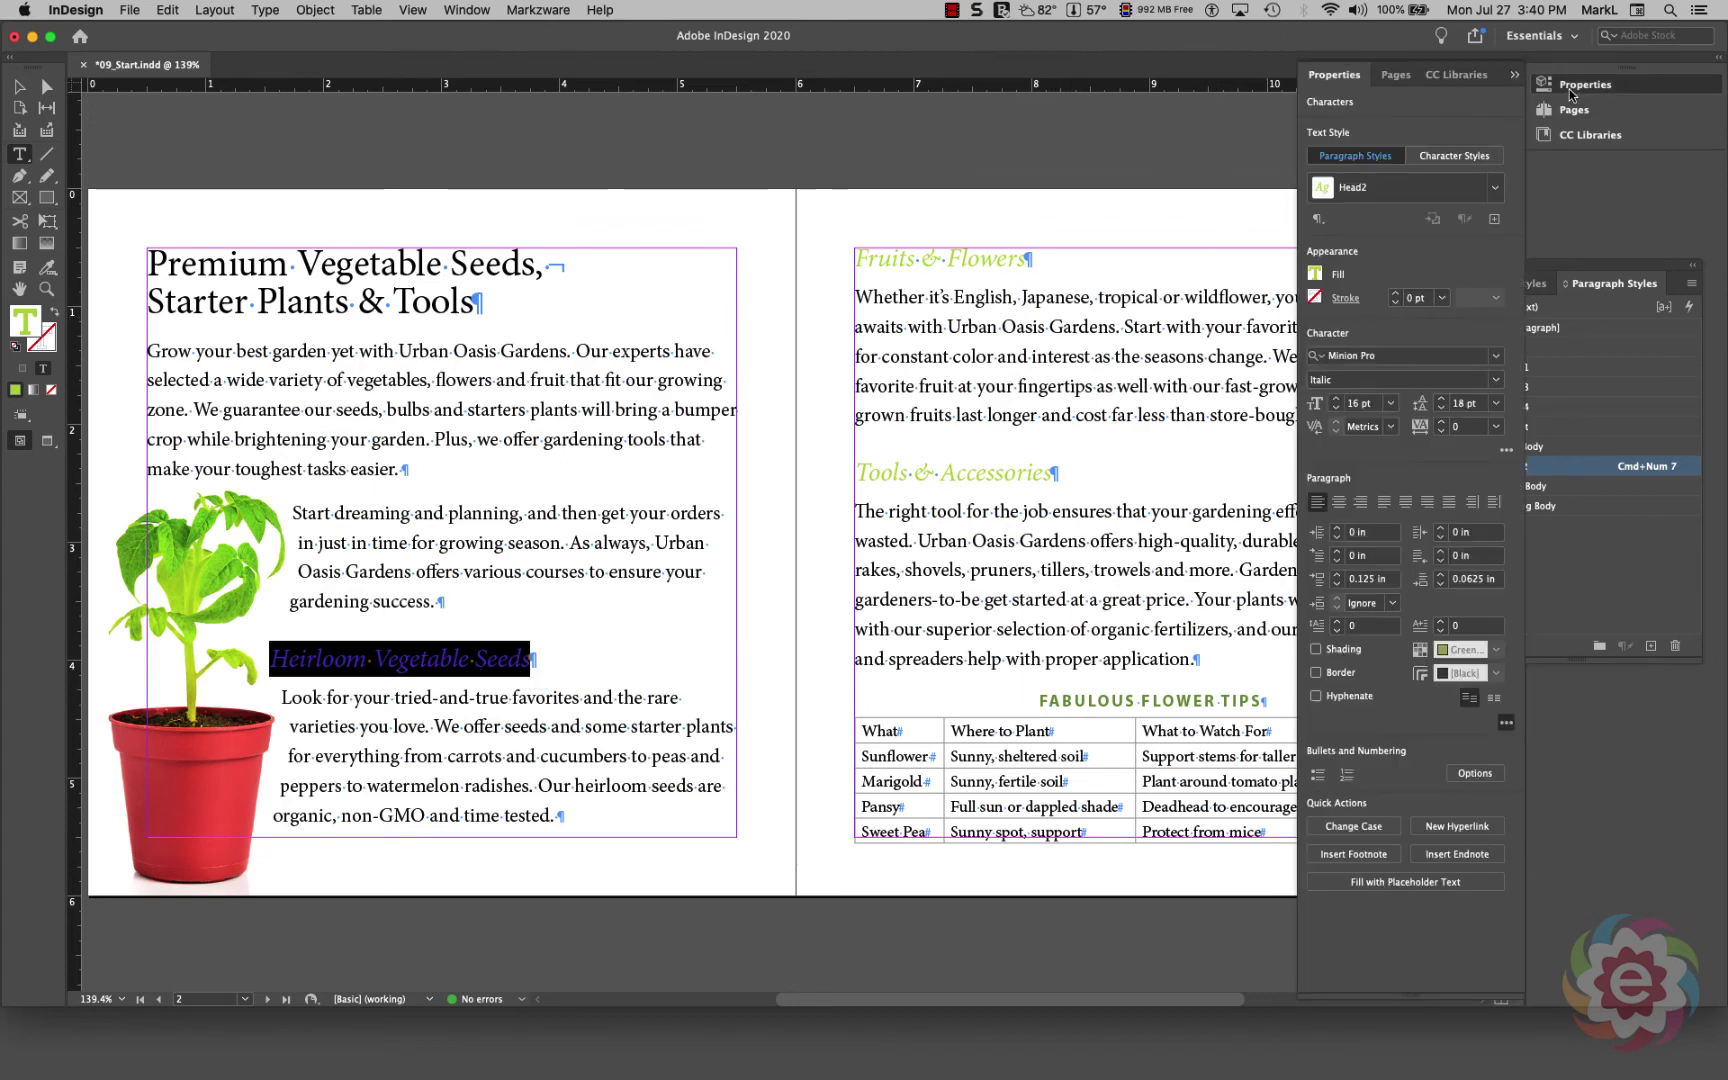
click(1397, 356)
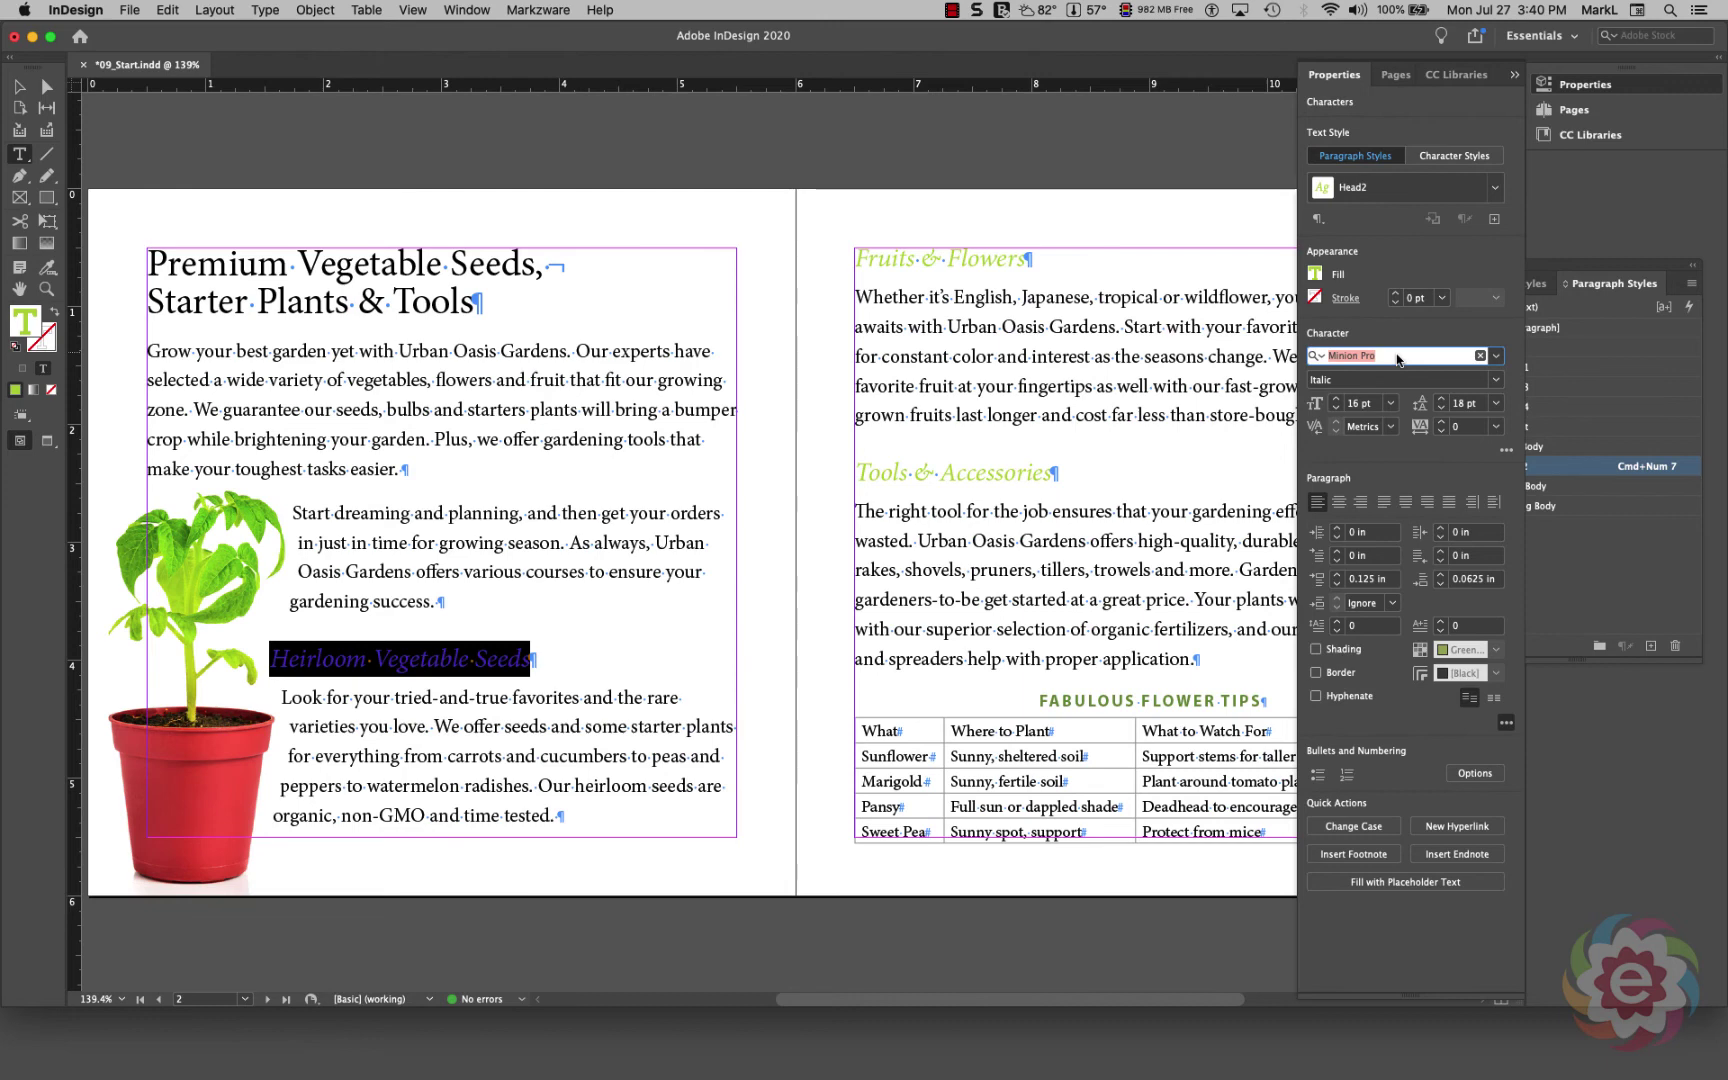
text(fat)
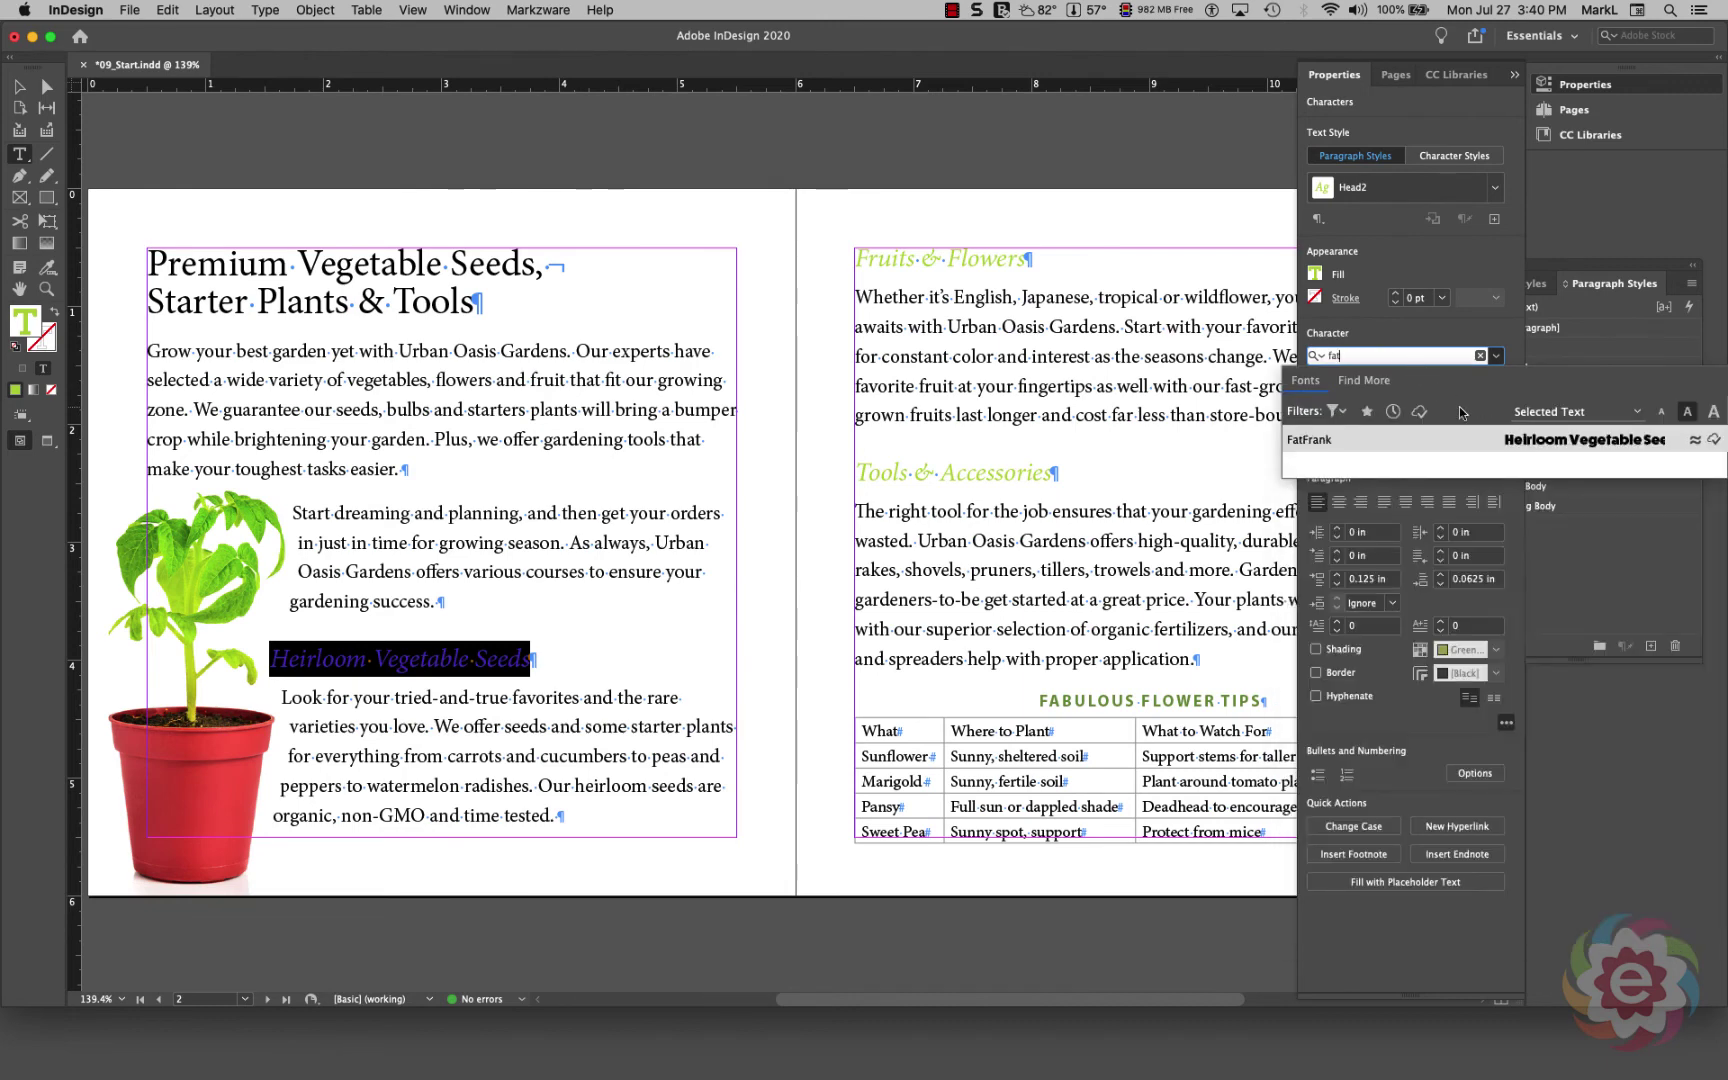
click(1316, 440)
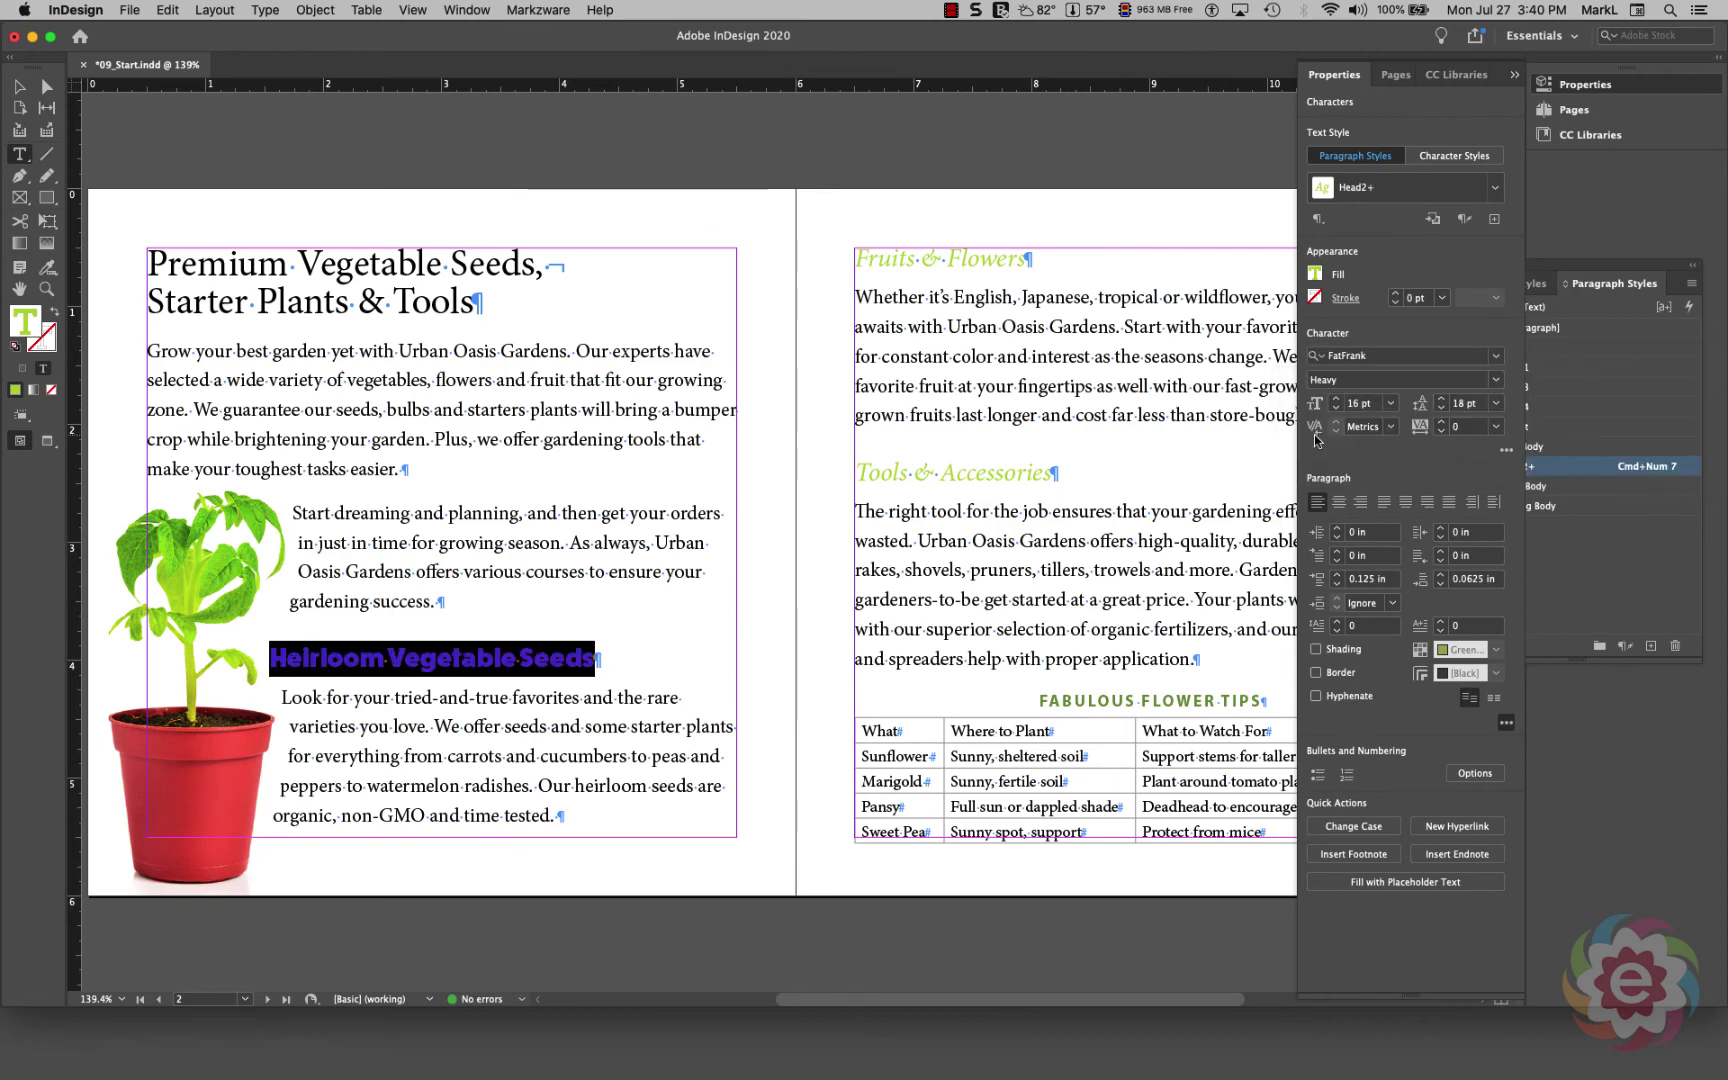
Step: Redefine the Head2 paragraph style to match the heading's FatFrank formatting, and deselect the heading text
click(1586, 88)
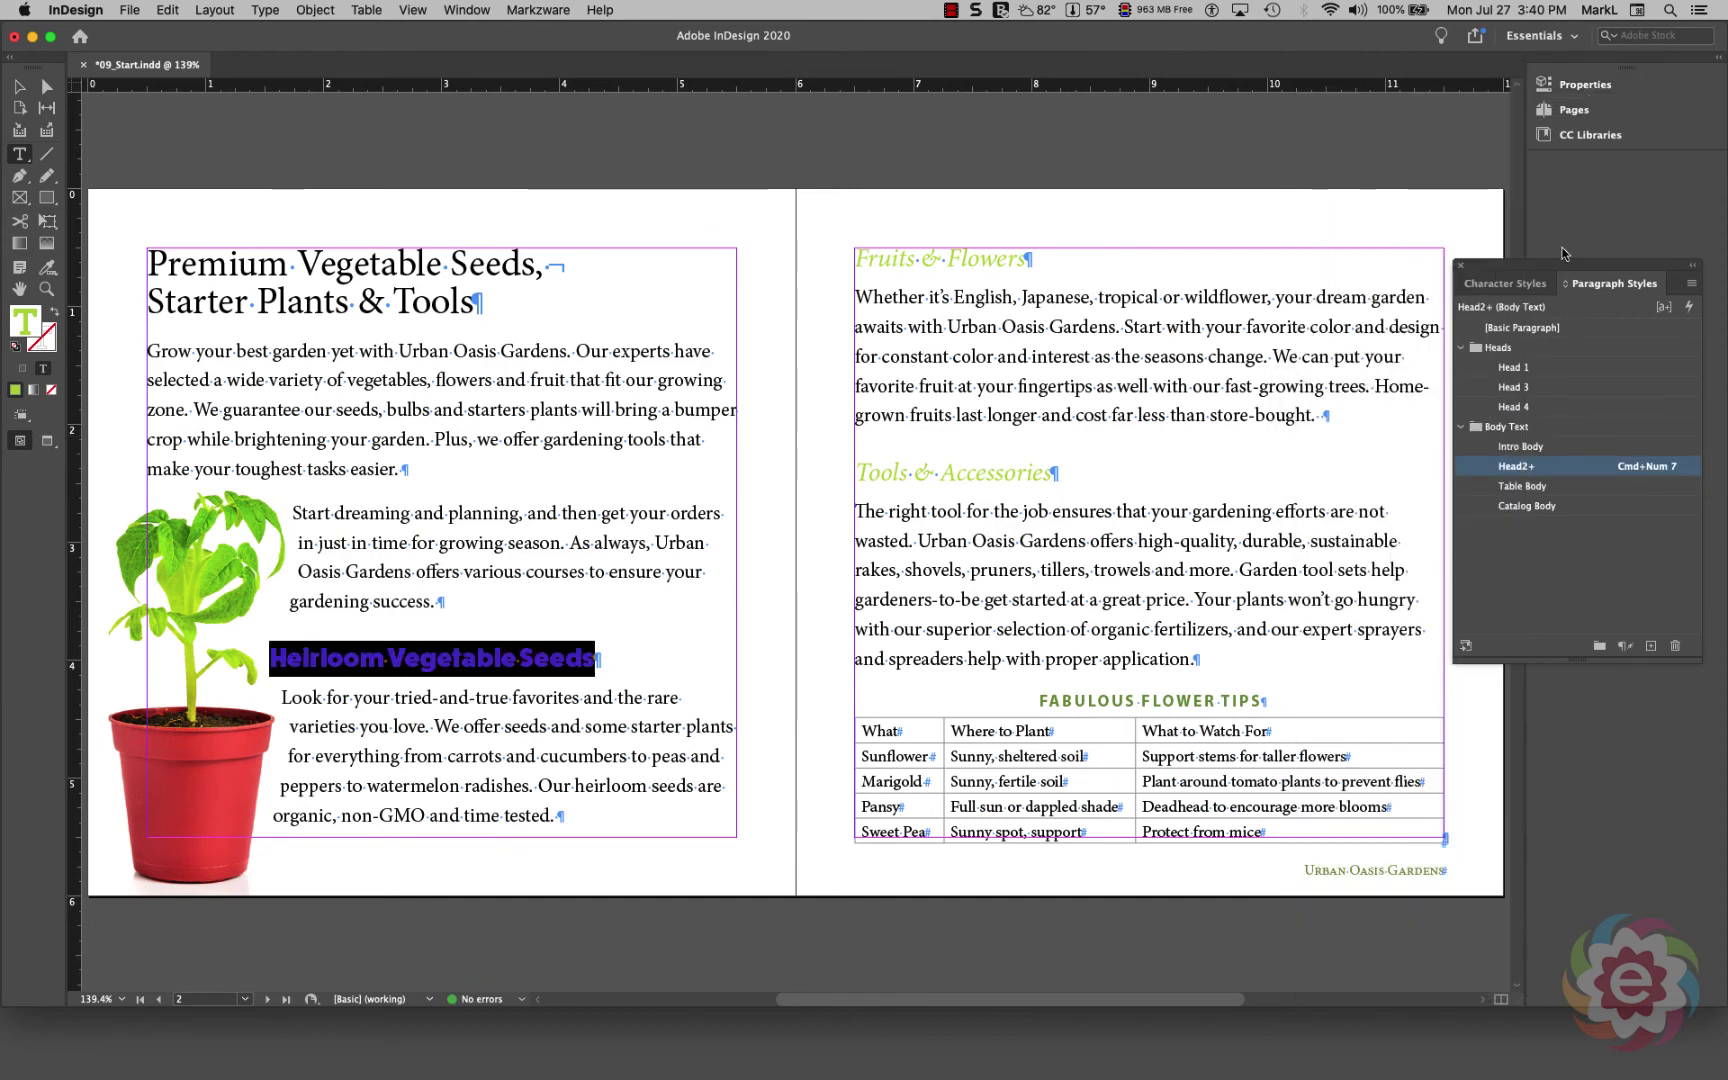
right_click(1517, 469)
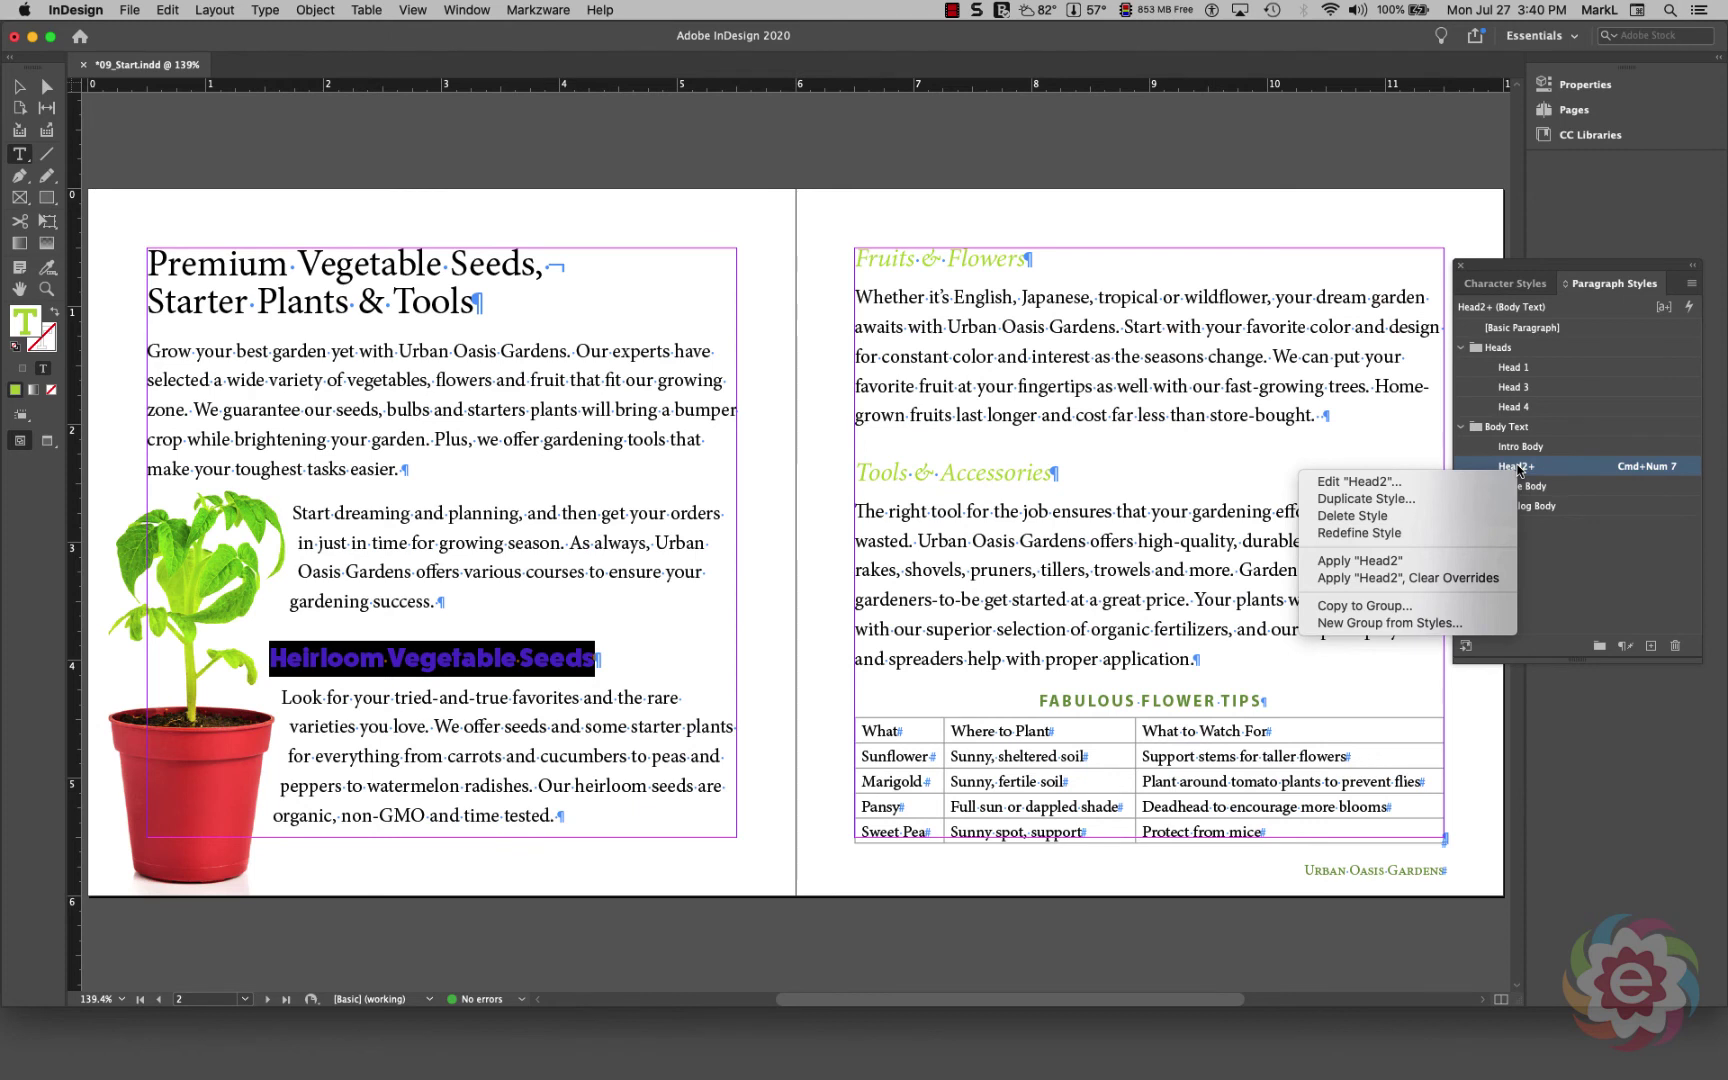
click(1487, 531)
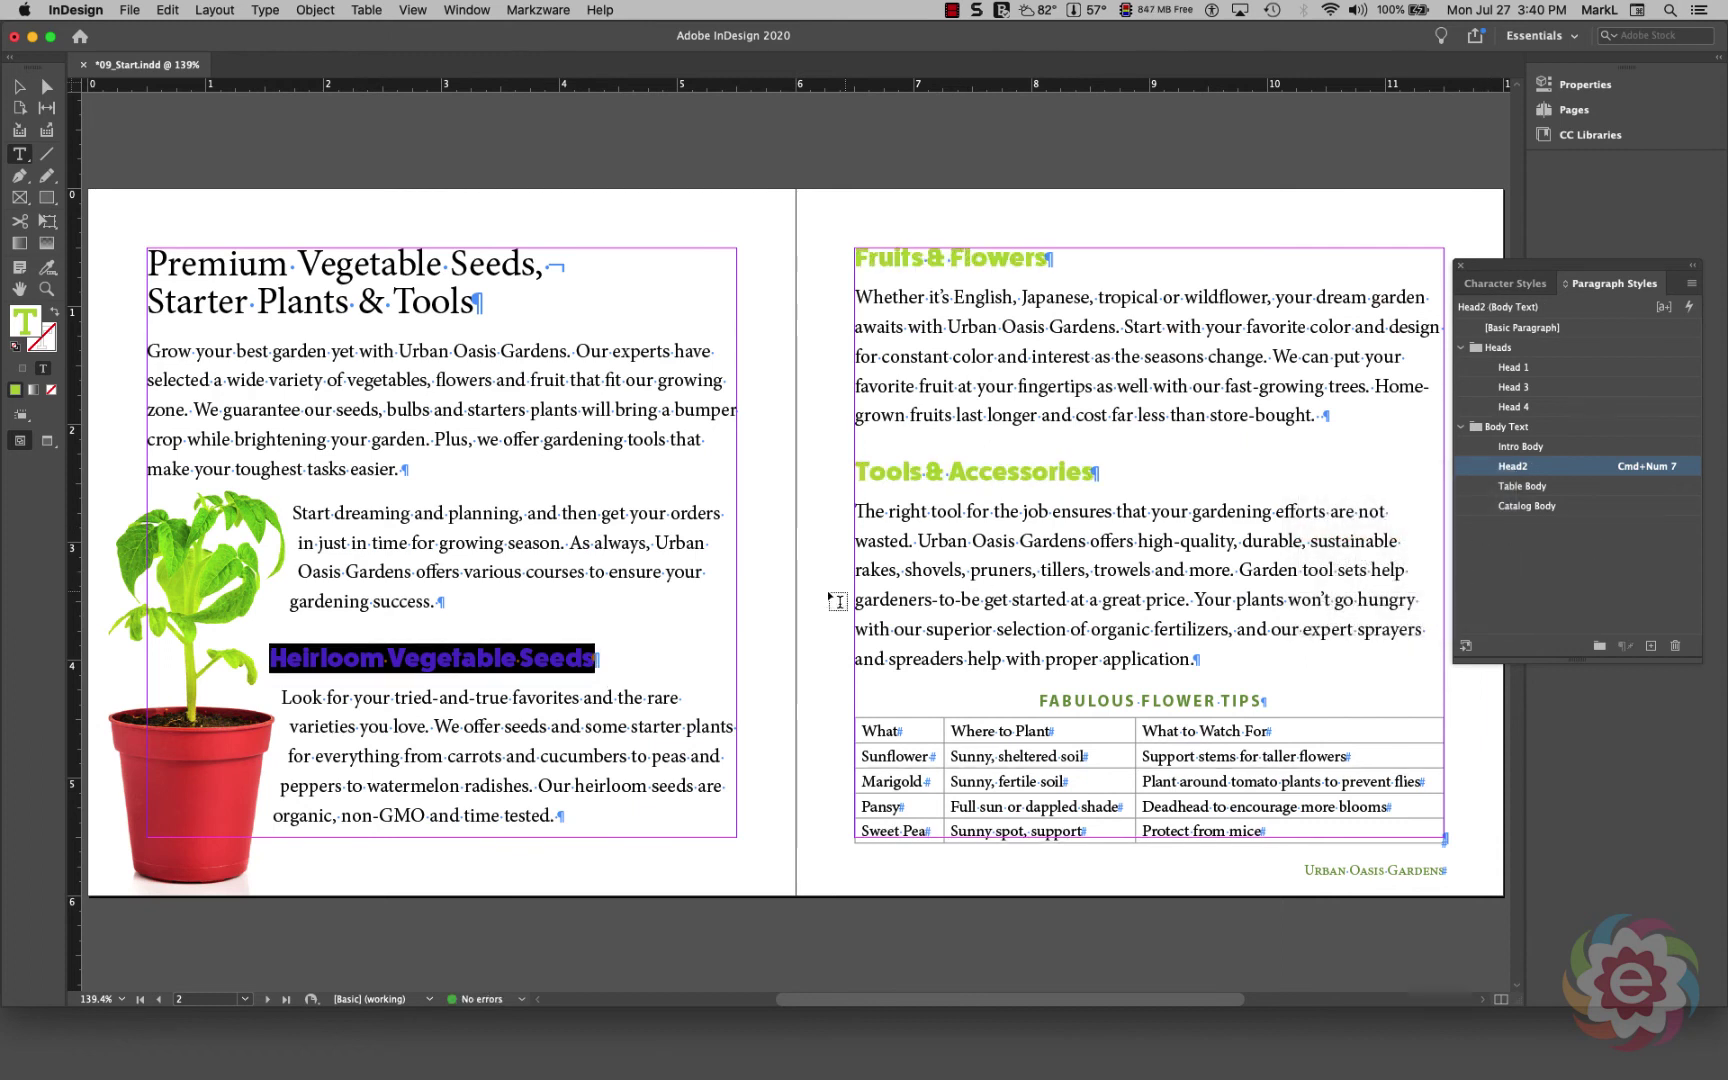
click(452, 657)
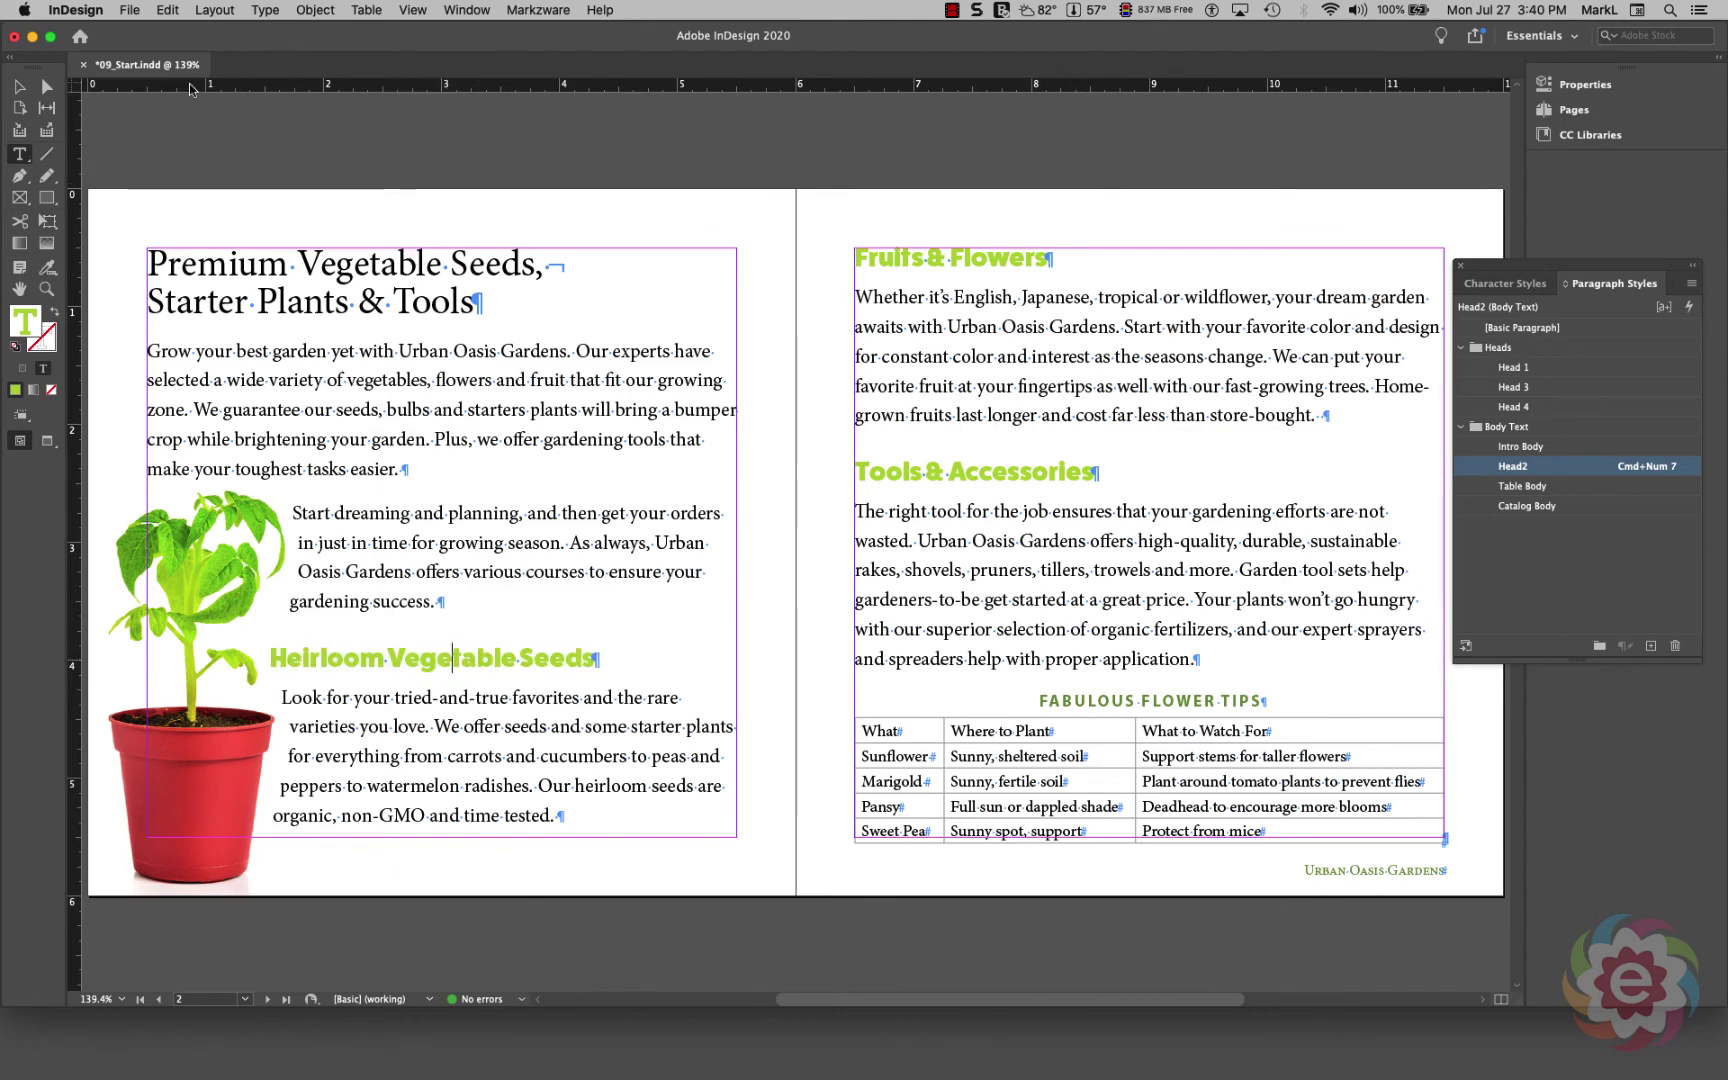
Step: With everything deselected, edit the Head2 style's basic character formats to use Georgia Bold, with Preview enabled, and accept the change
click(170, 10)
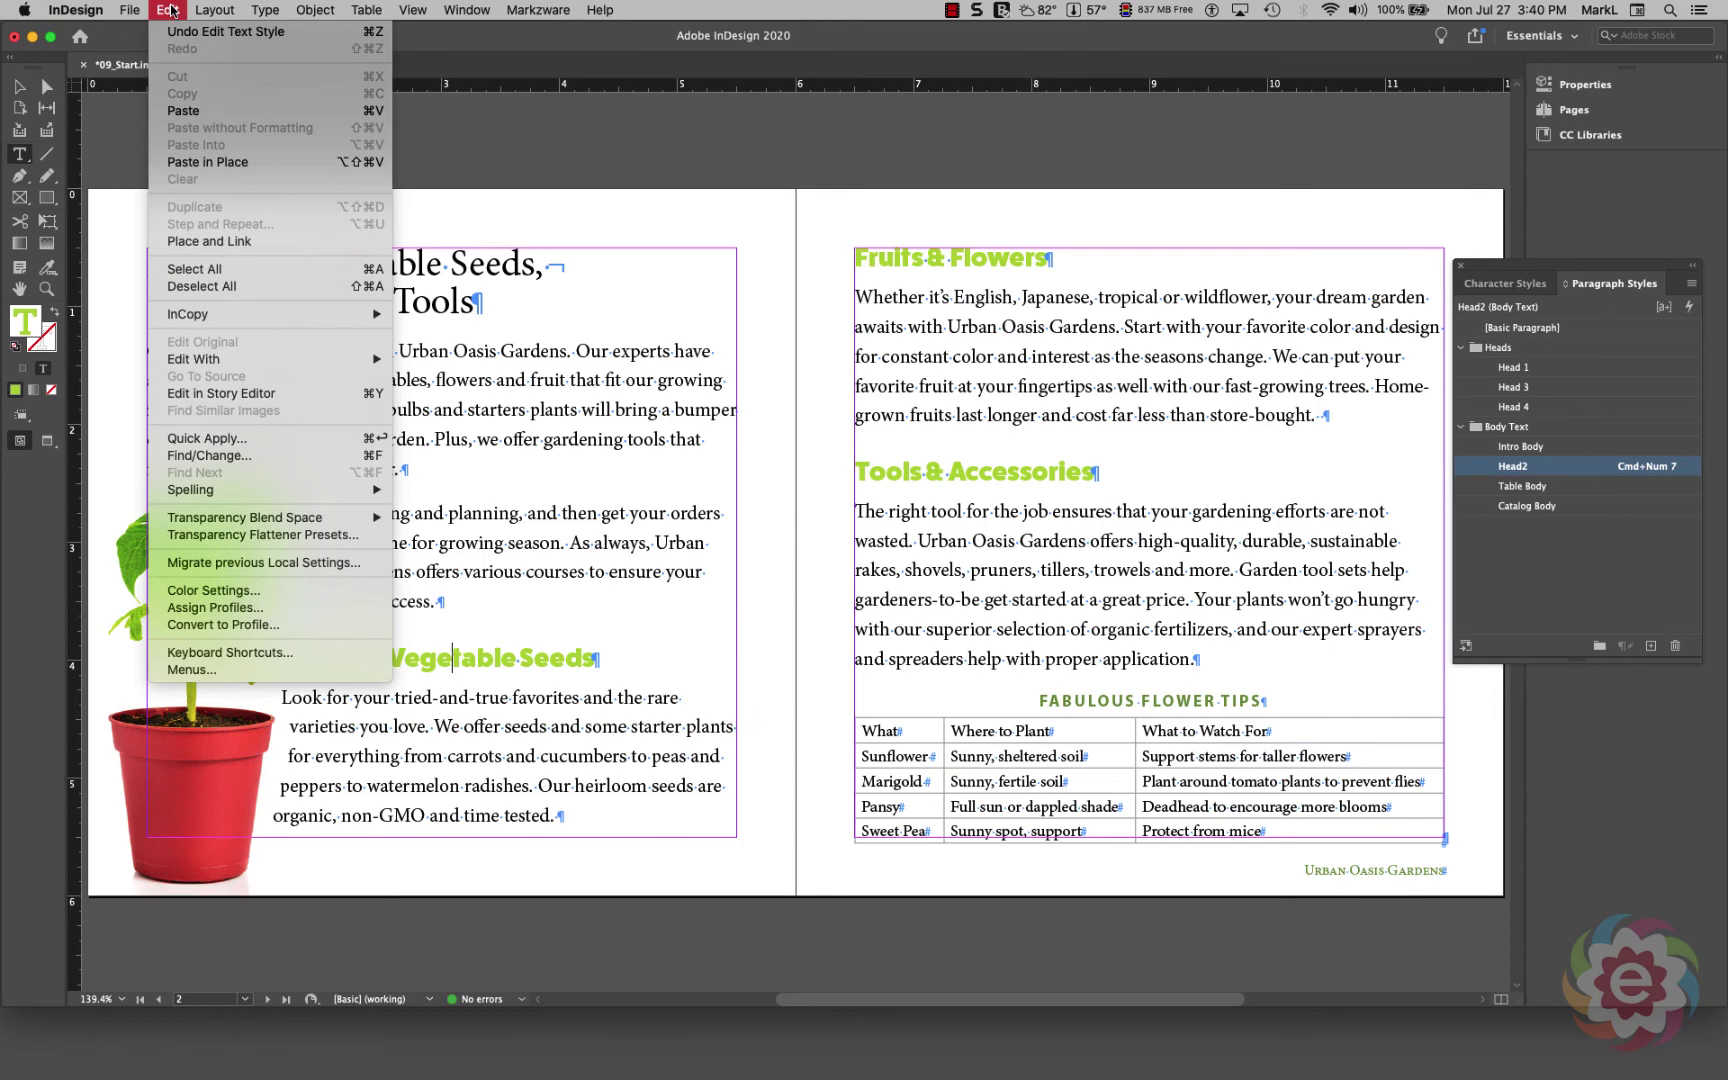
click(263, 286)
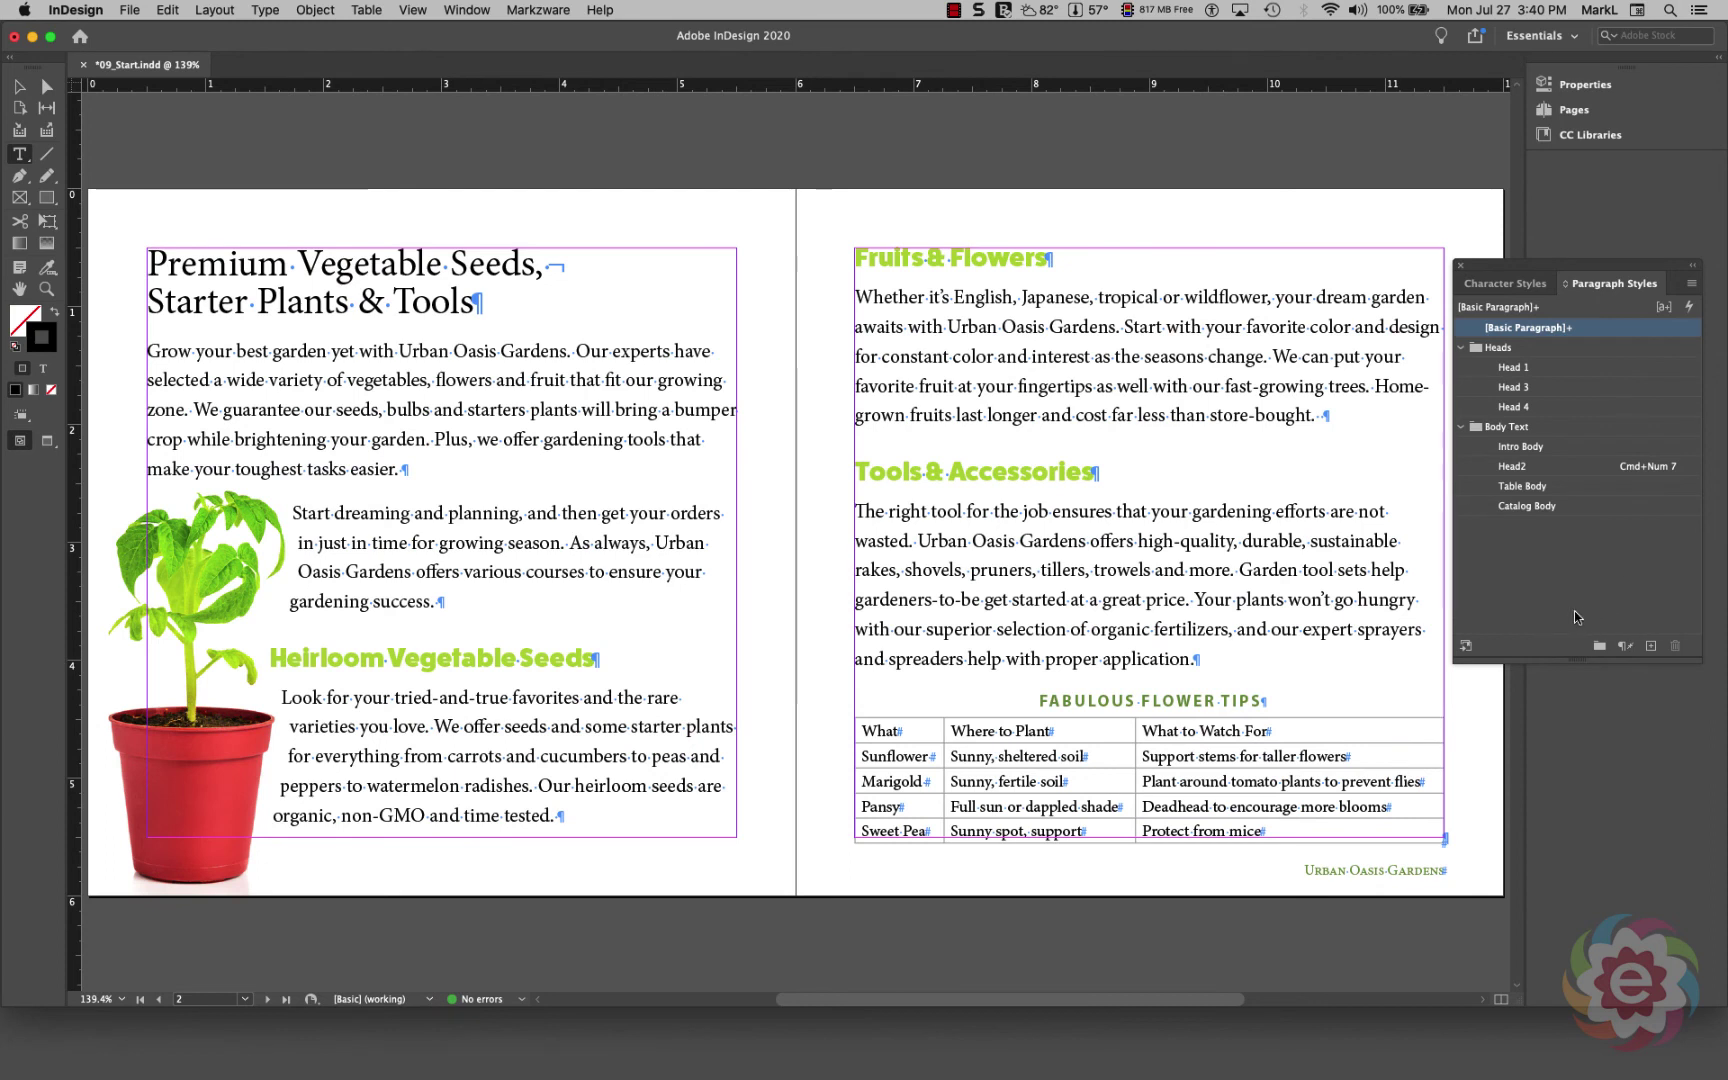
double_click(1512, 467)
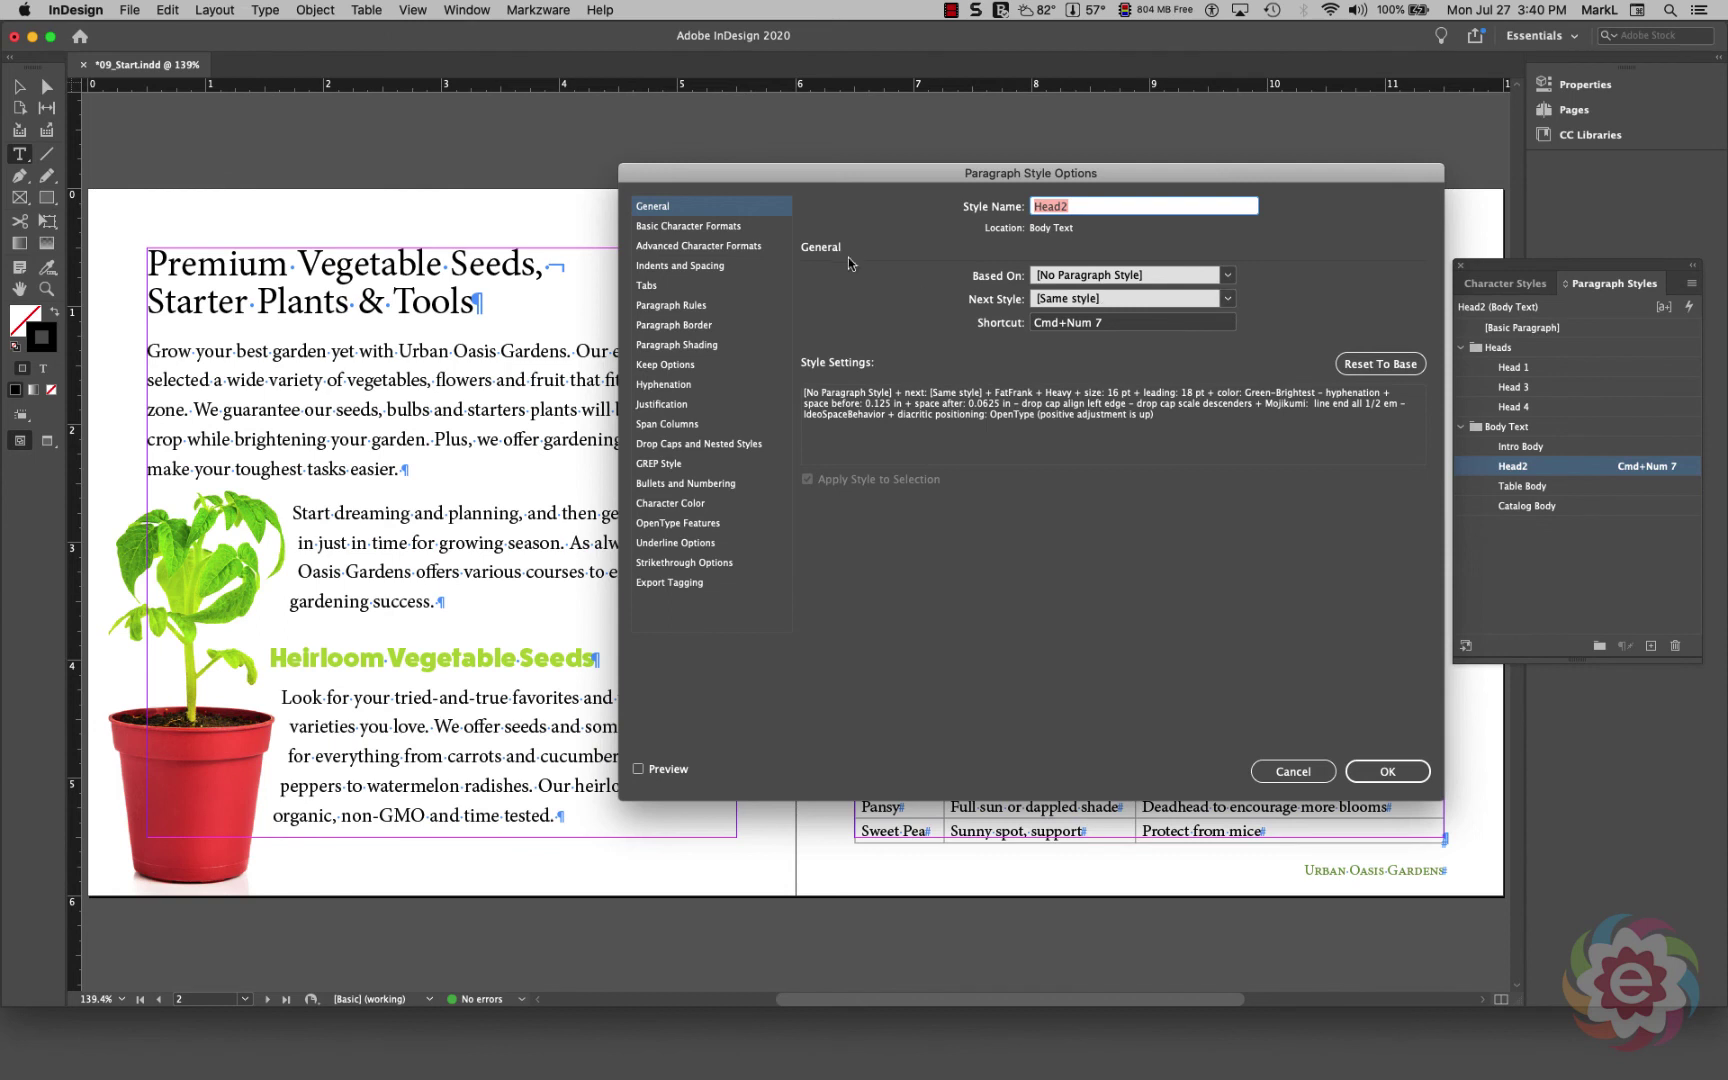
click(714, 226)
click(683, 252)
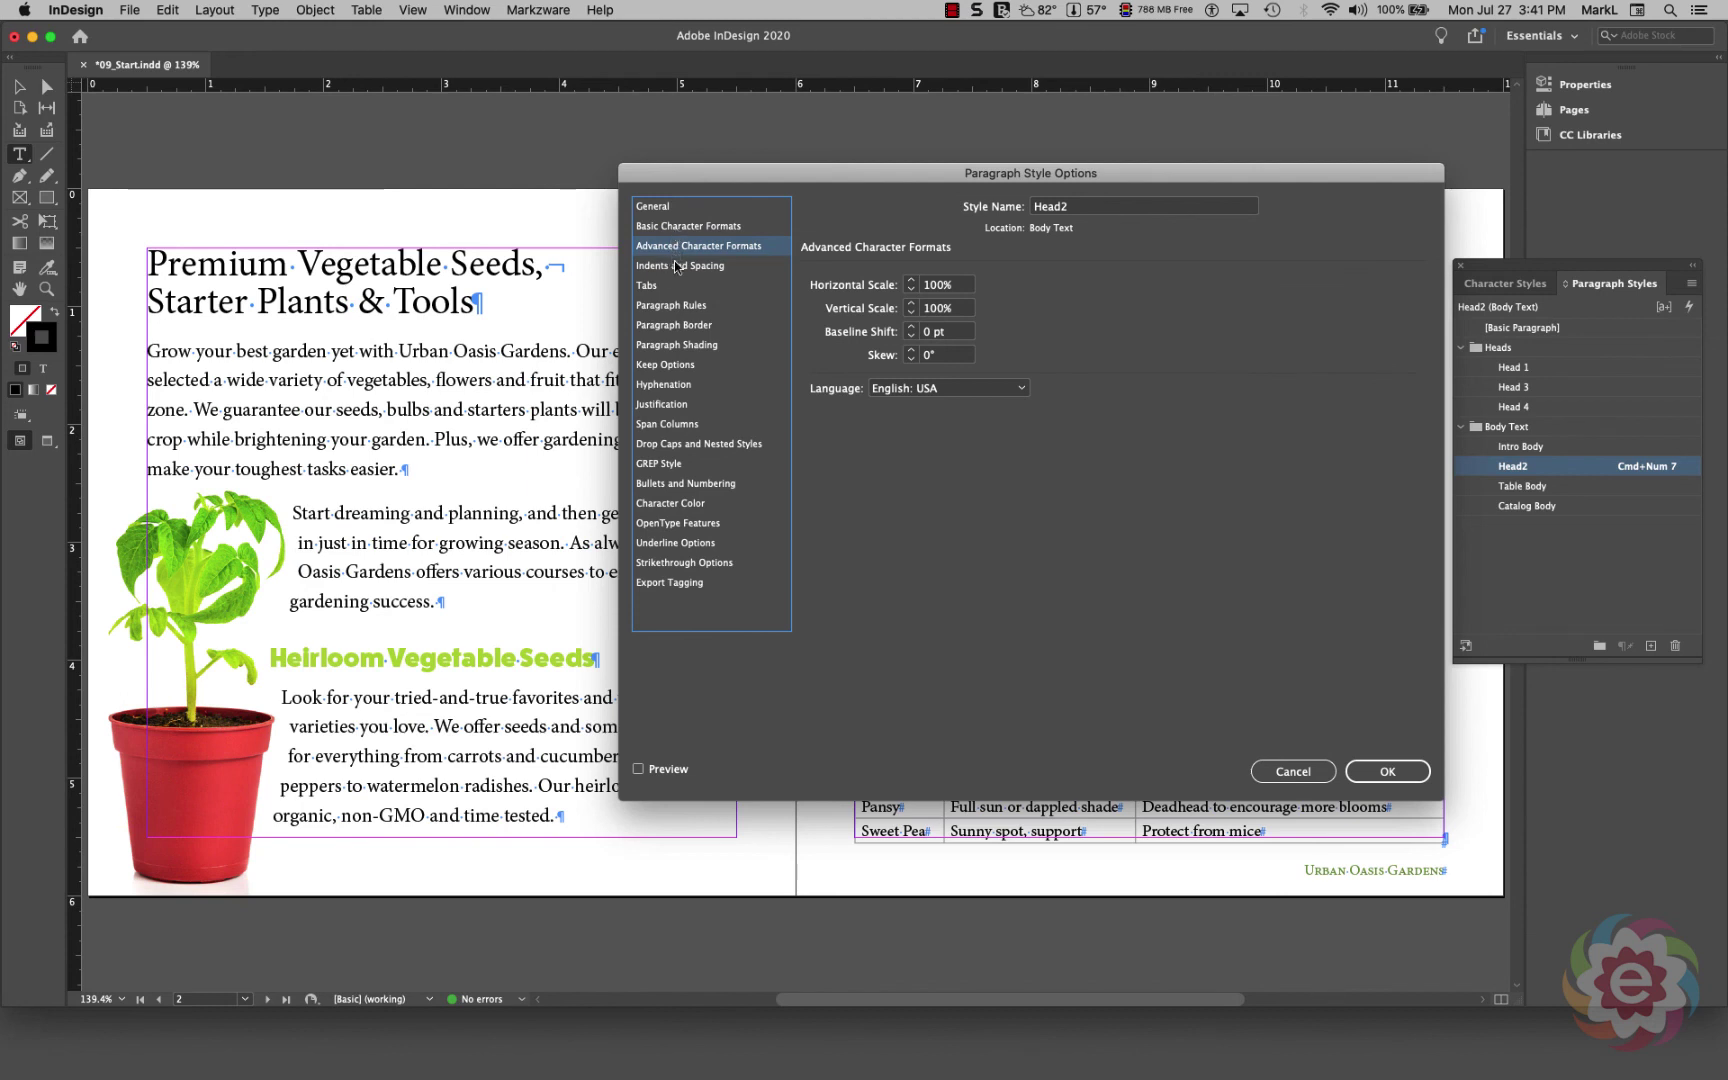
click(690, 228)
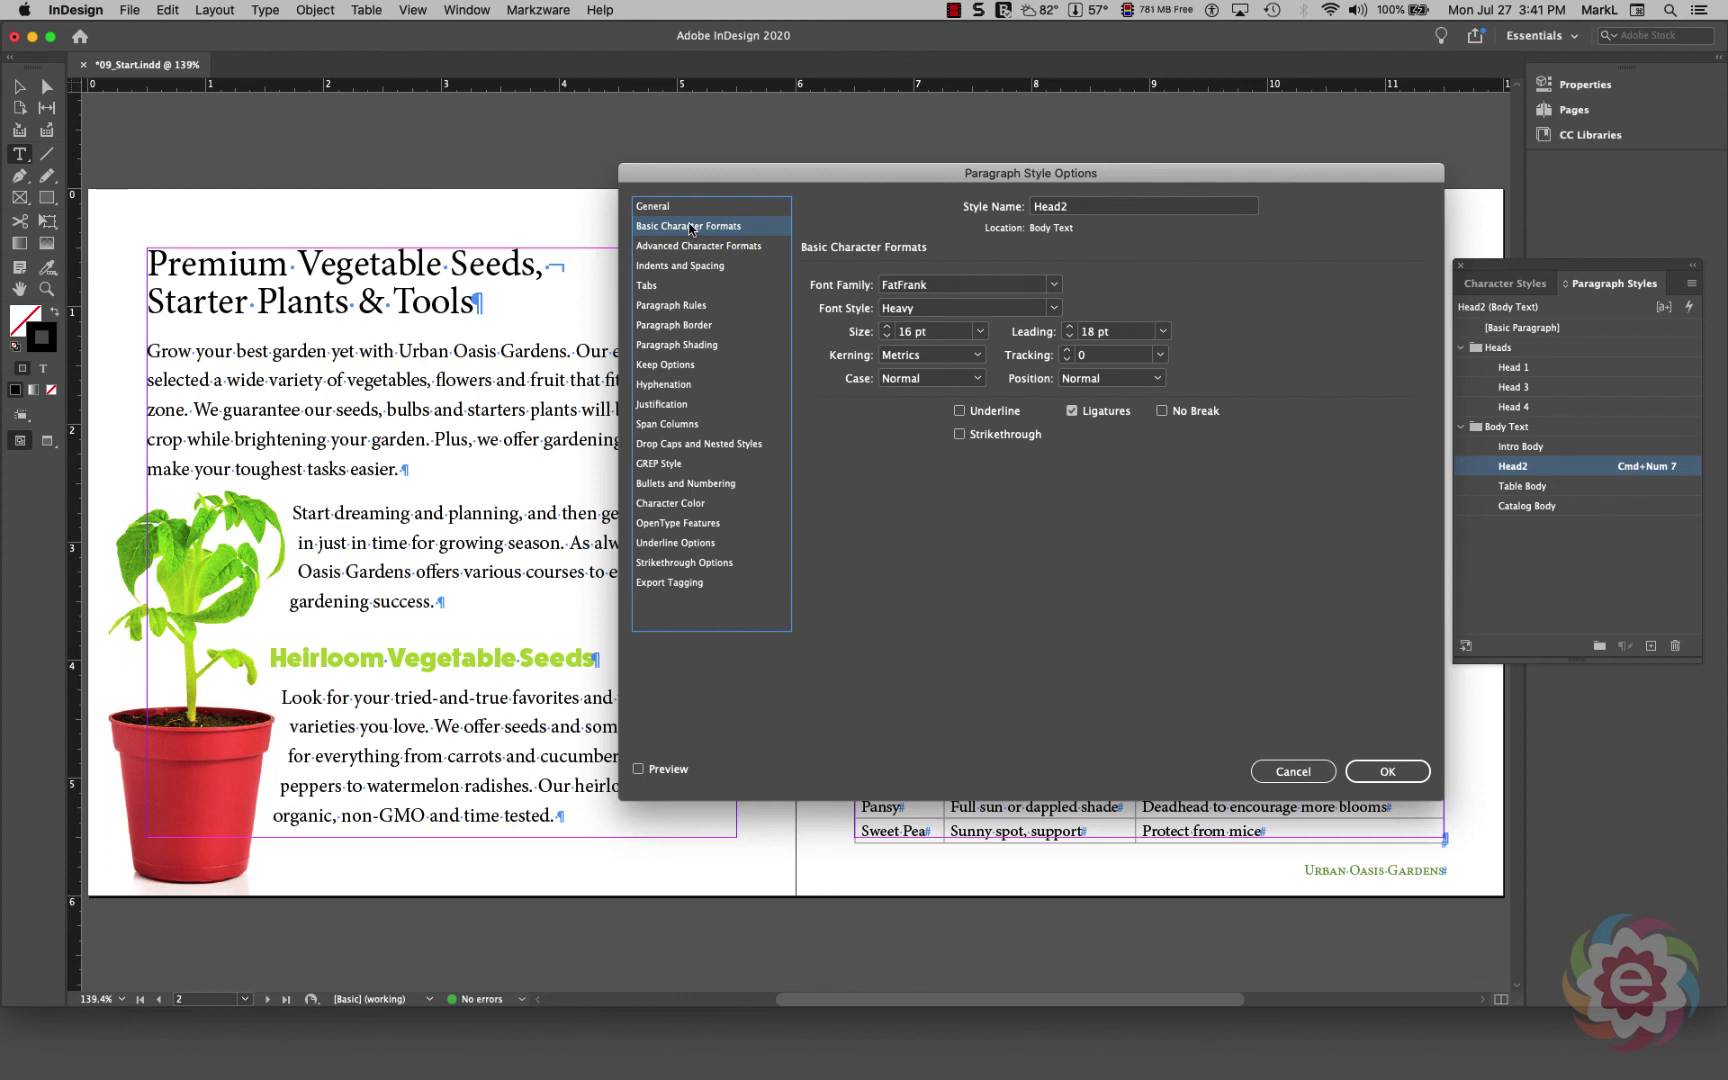
click(1055, 287)
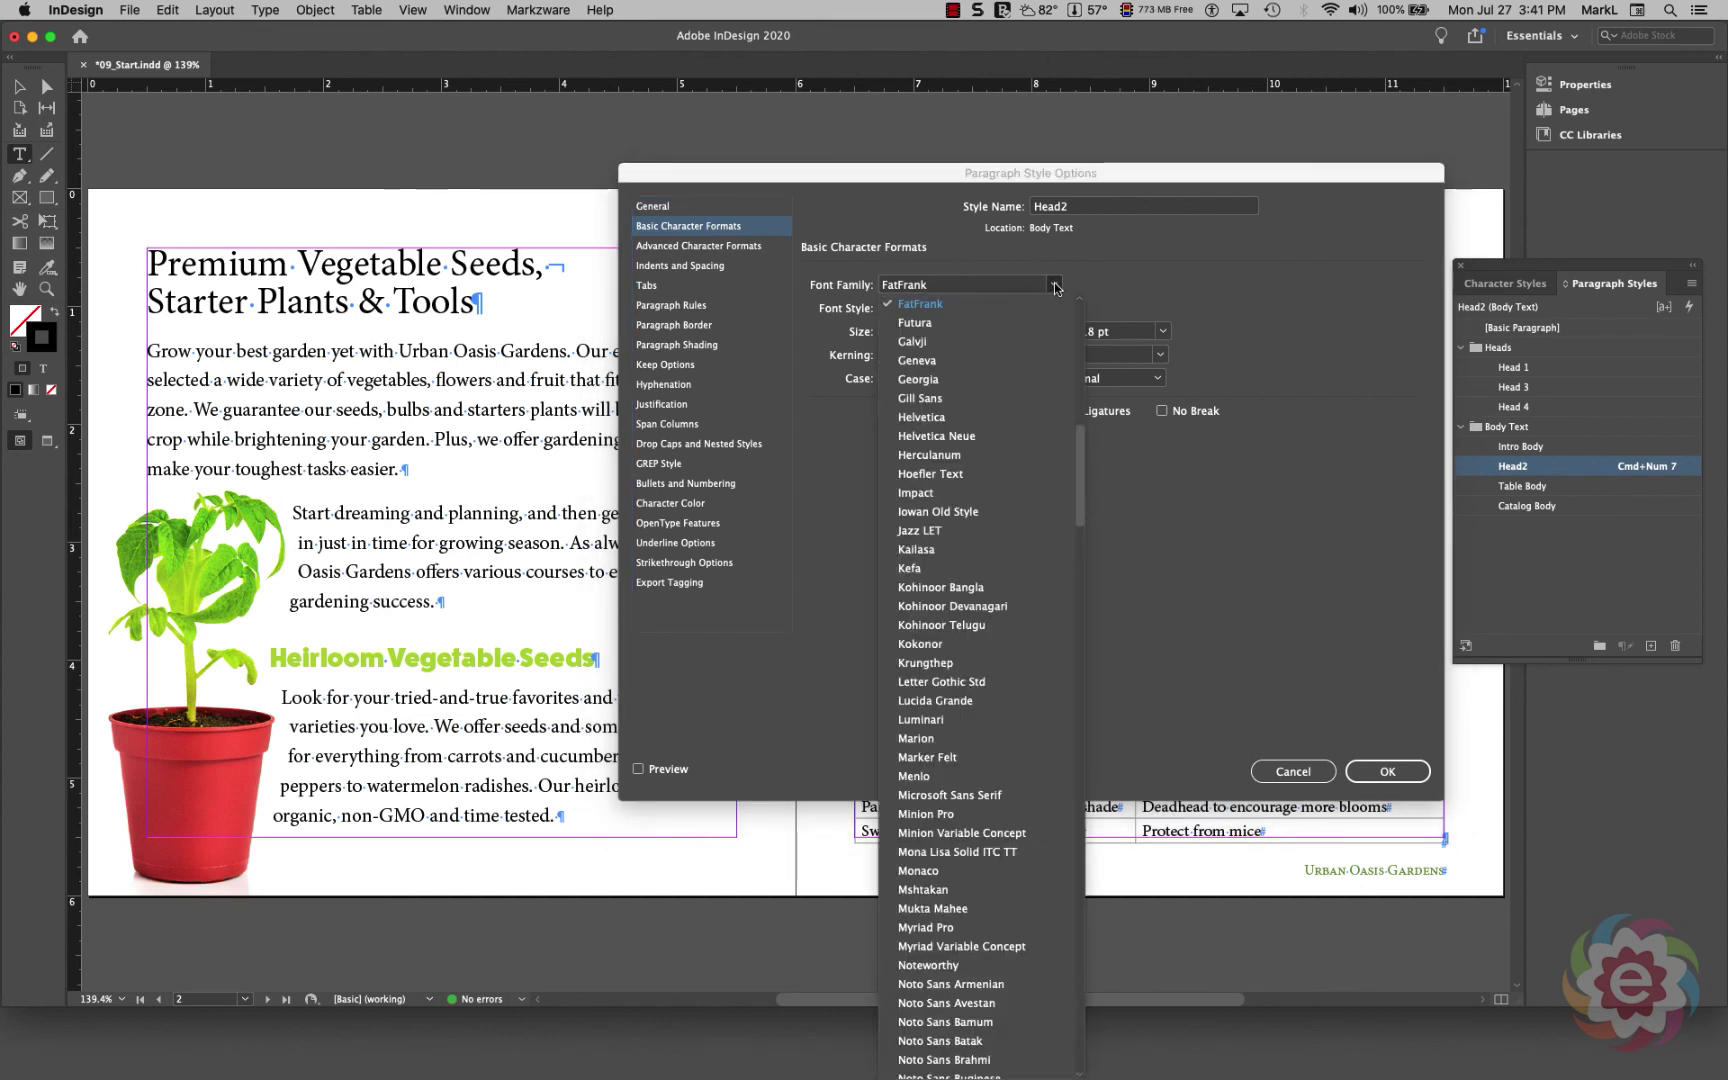
click(1018, 378)
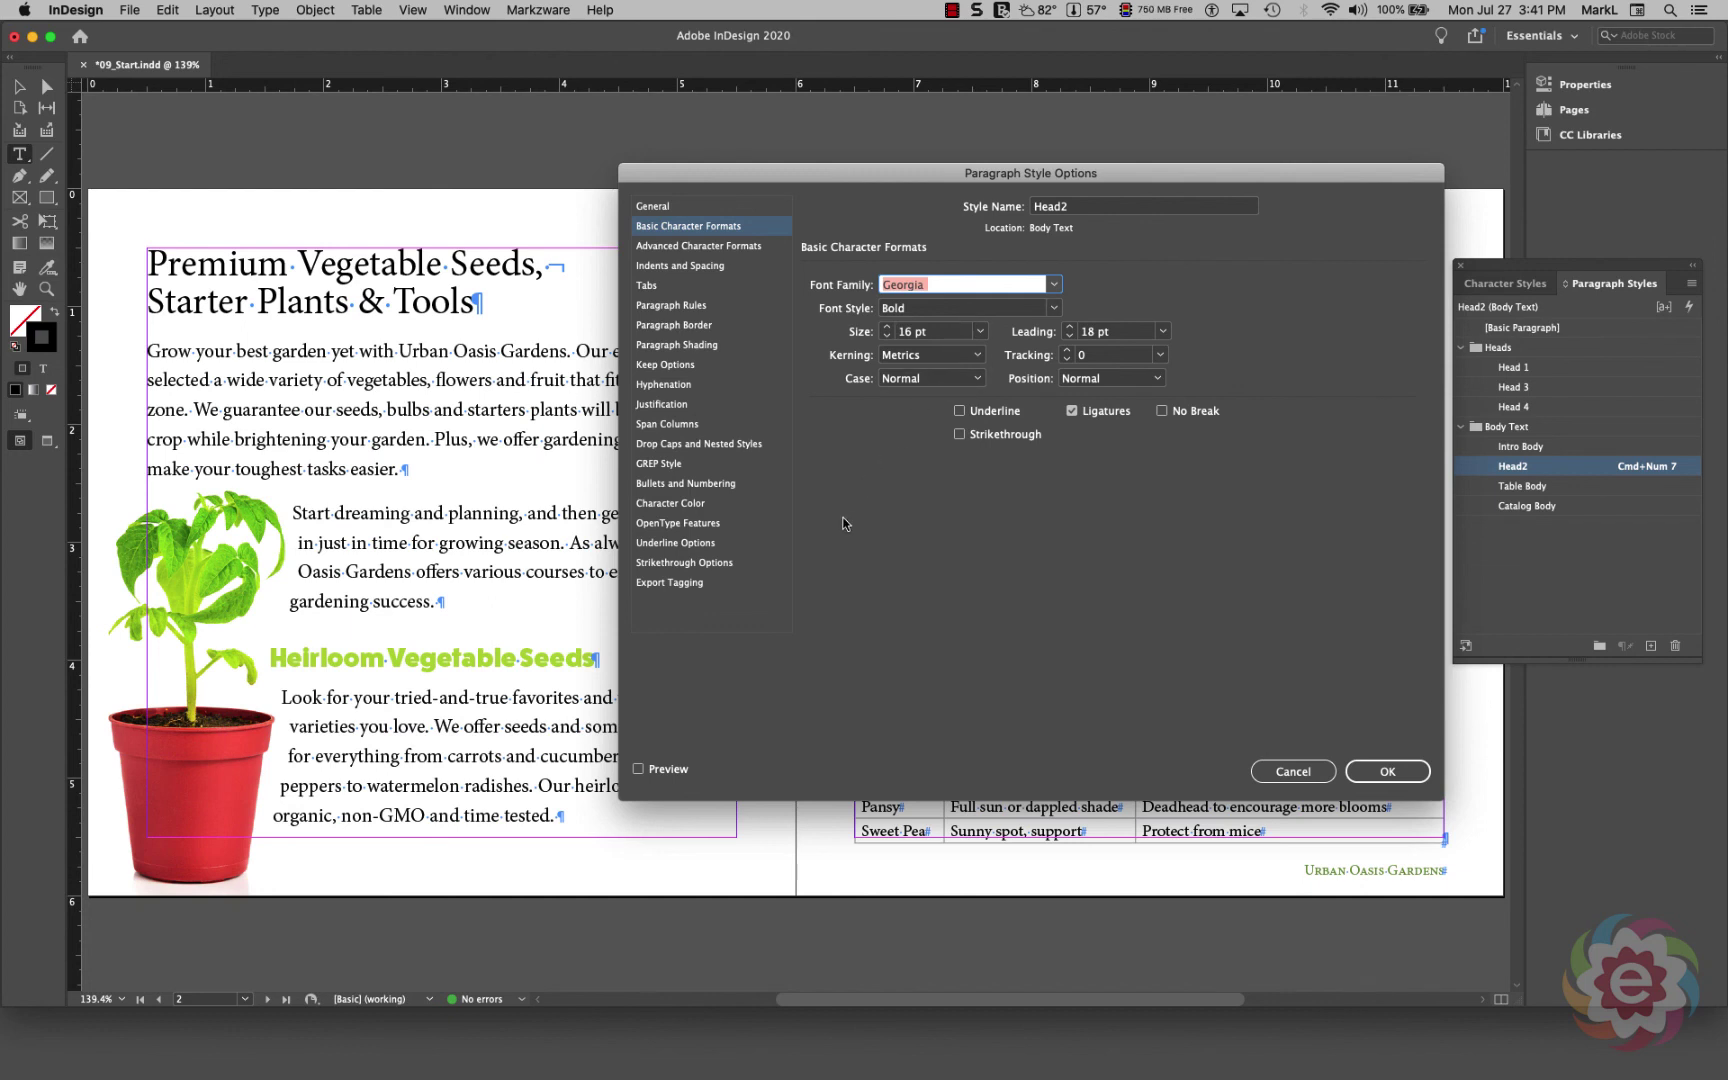
click(638, 769)
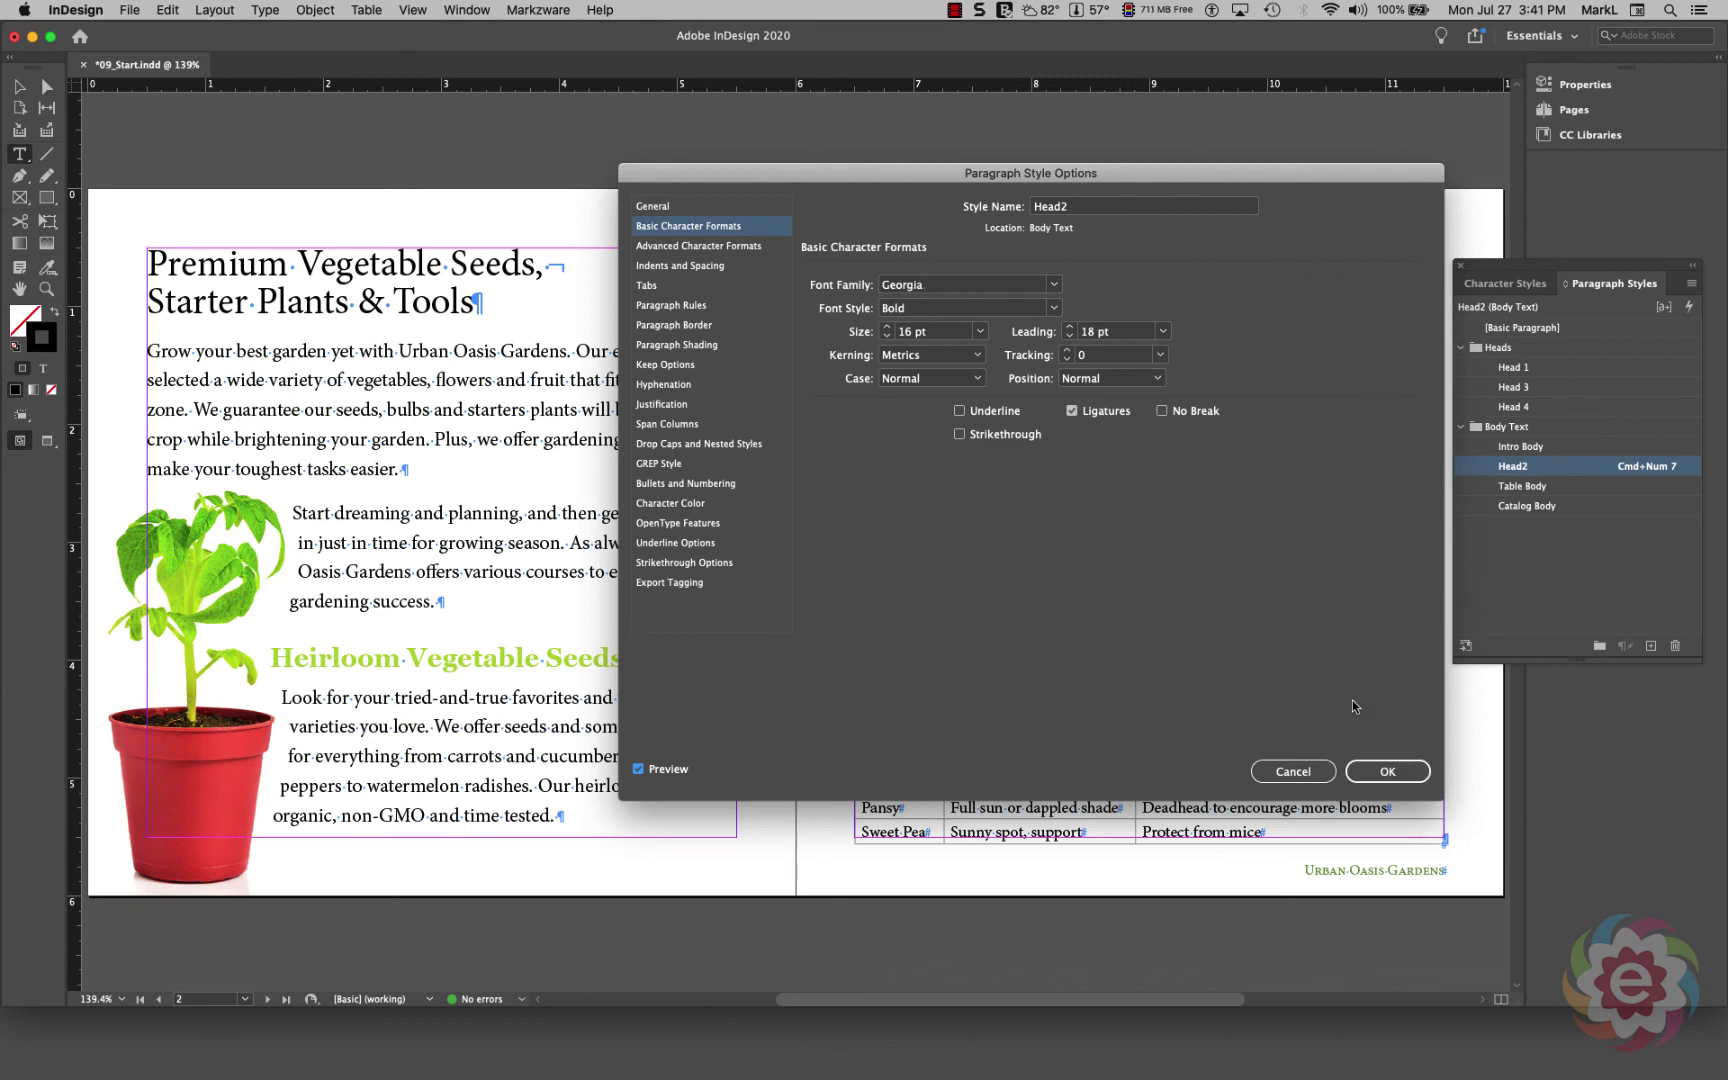
drag(1349, 172, 1307, 130)
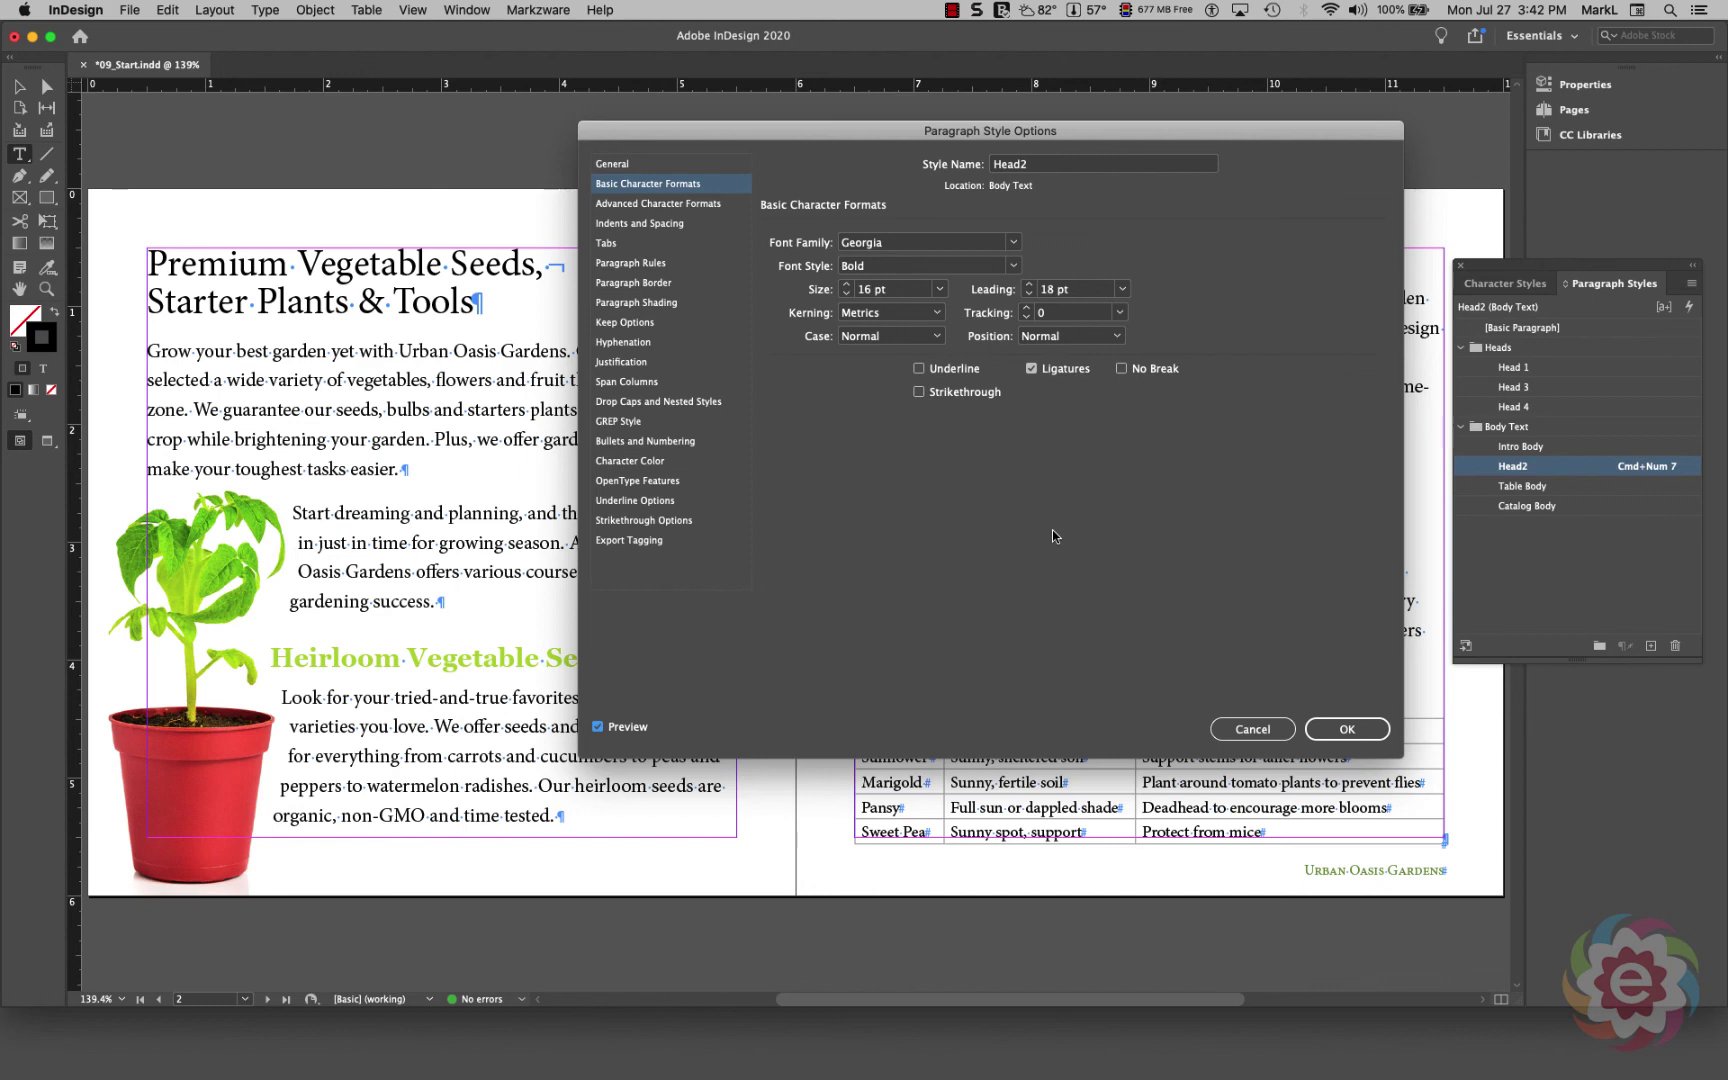
click(1335, 729)
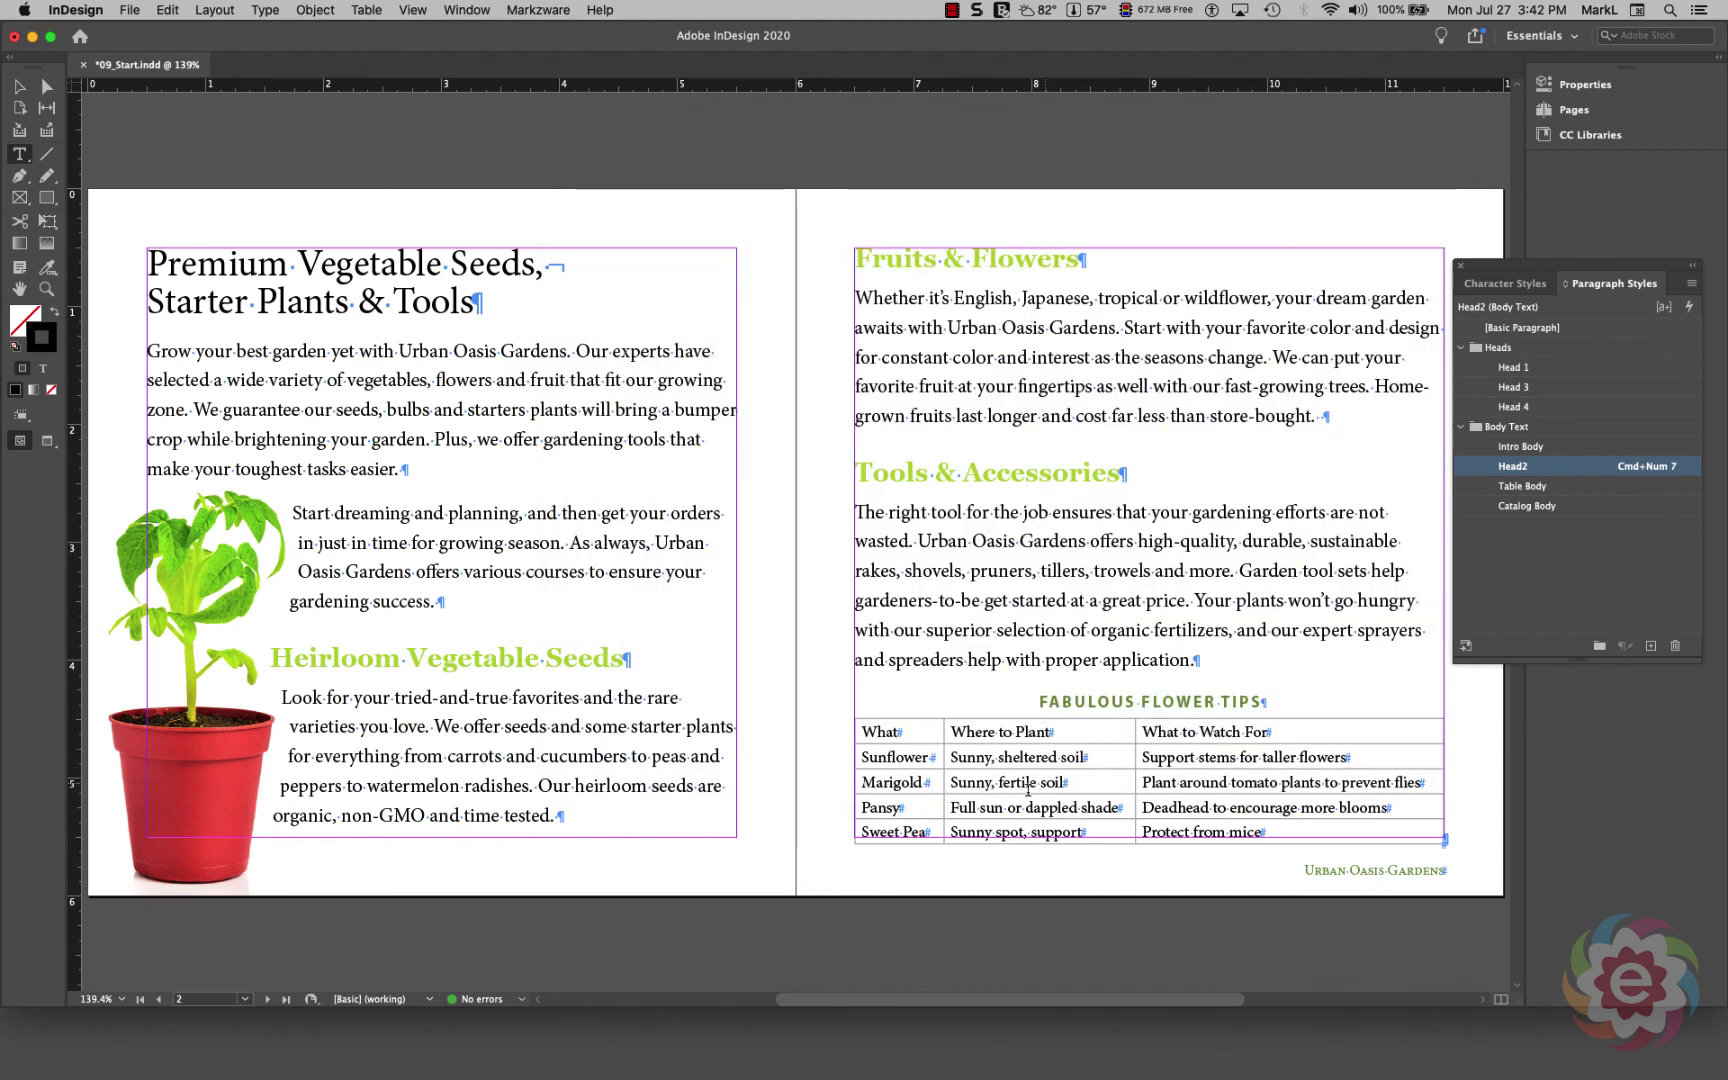